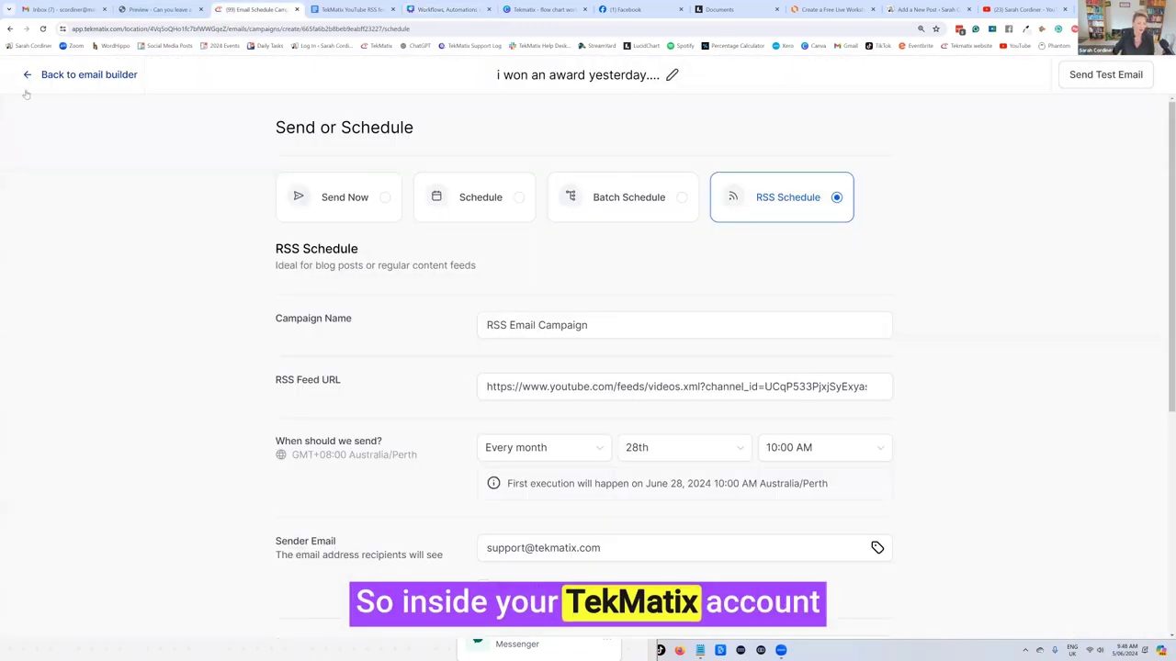
# Step: Open the media library under Websites & Funnels > Media in TekMatix
pyautogui.click(55, 74)
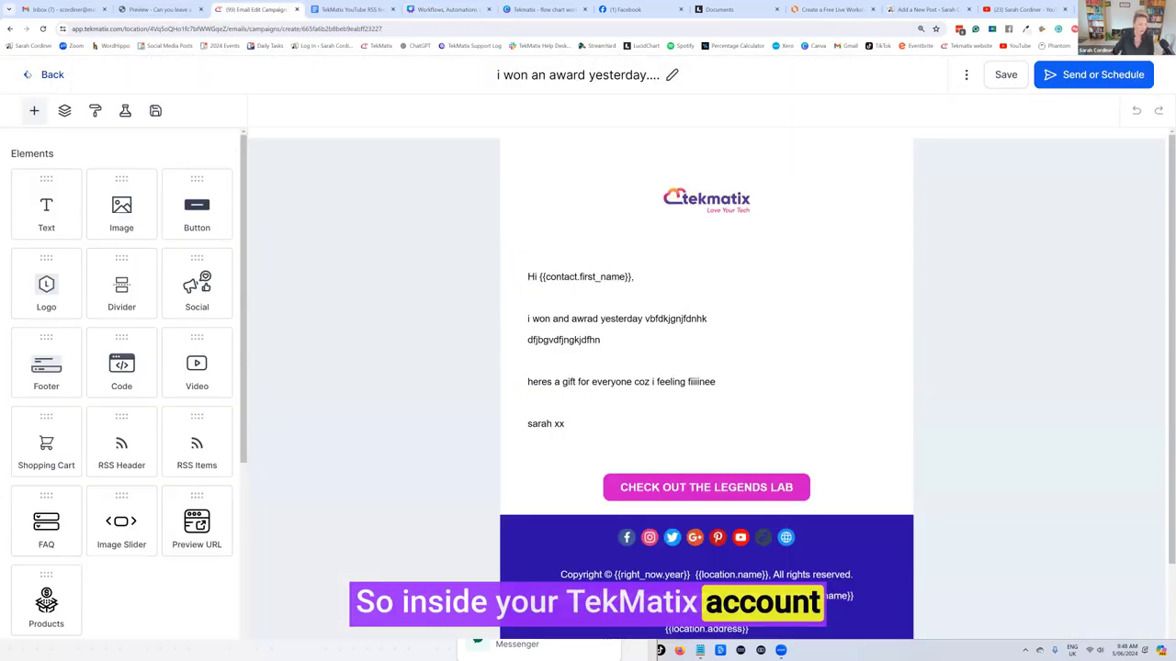
pyautogui.click(48, 74)
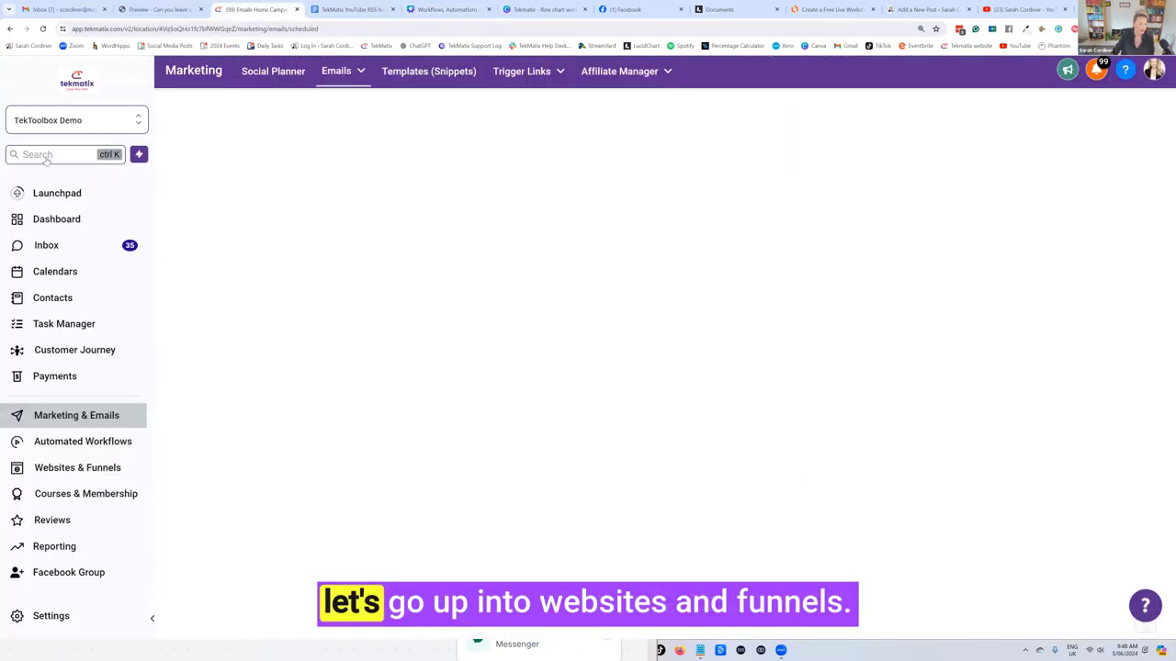
pyautogui.click(77, 468)
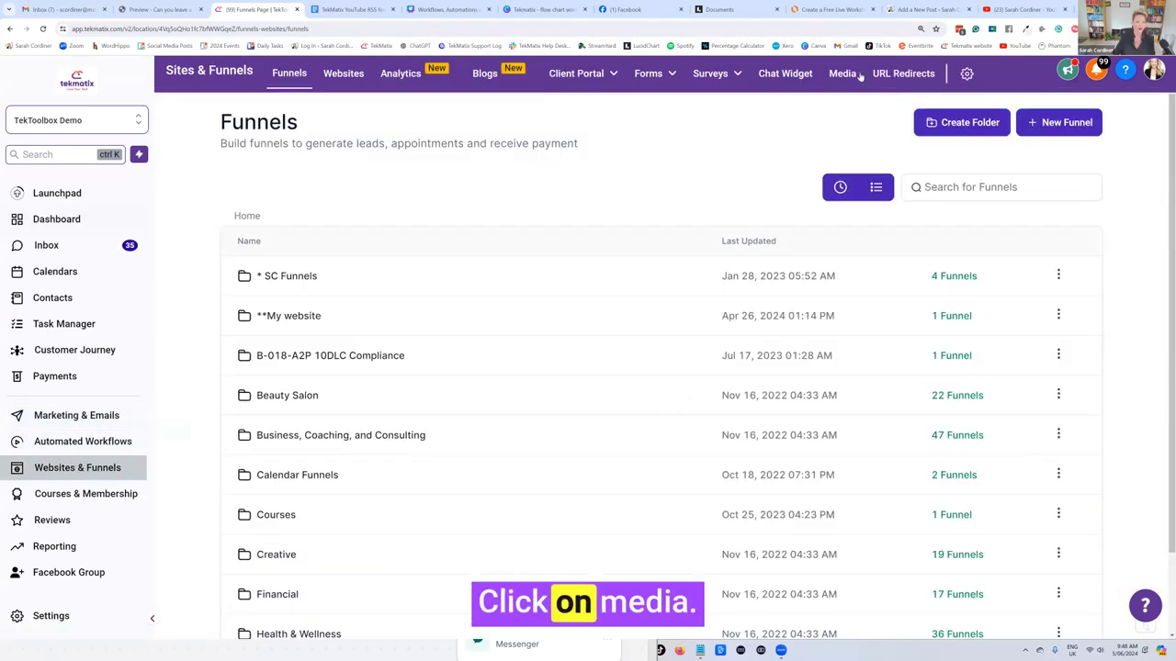
pyautogui.click(843, 73)
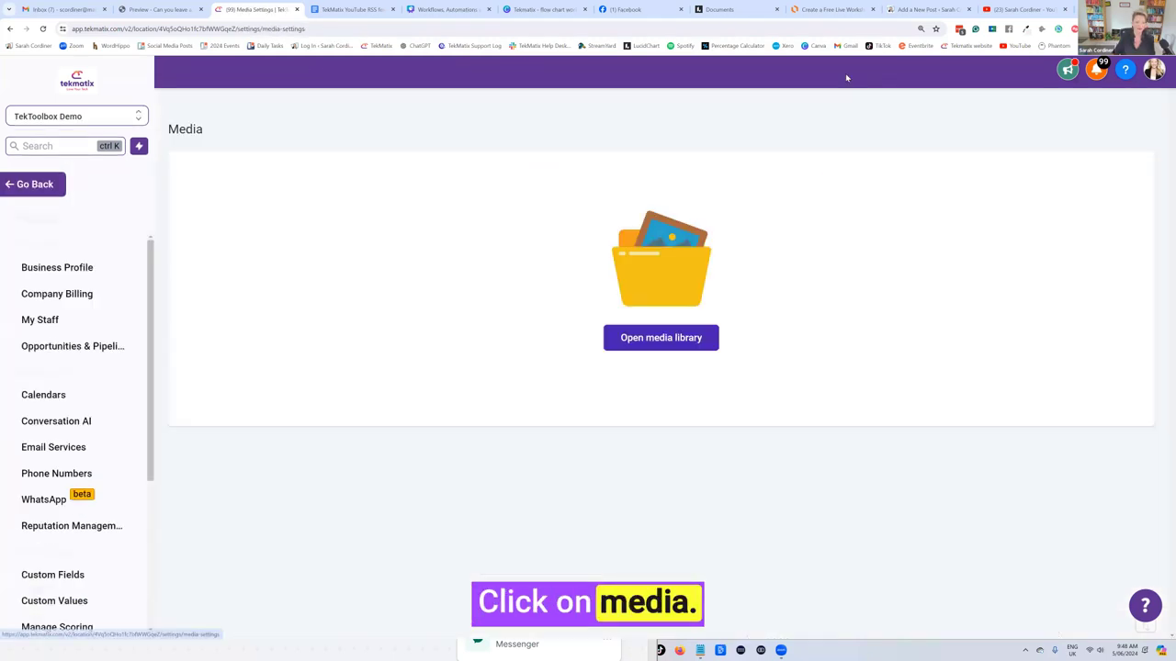
pyautogui.click(646, 340)
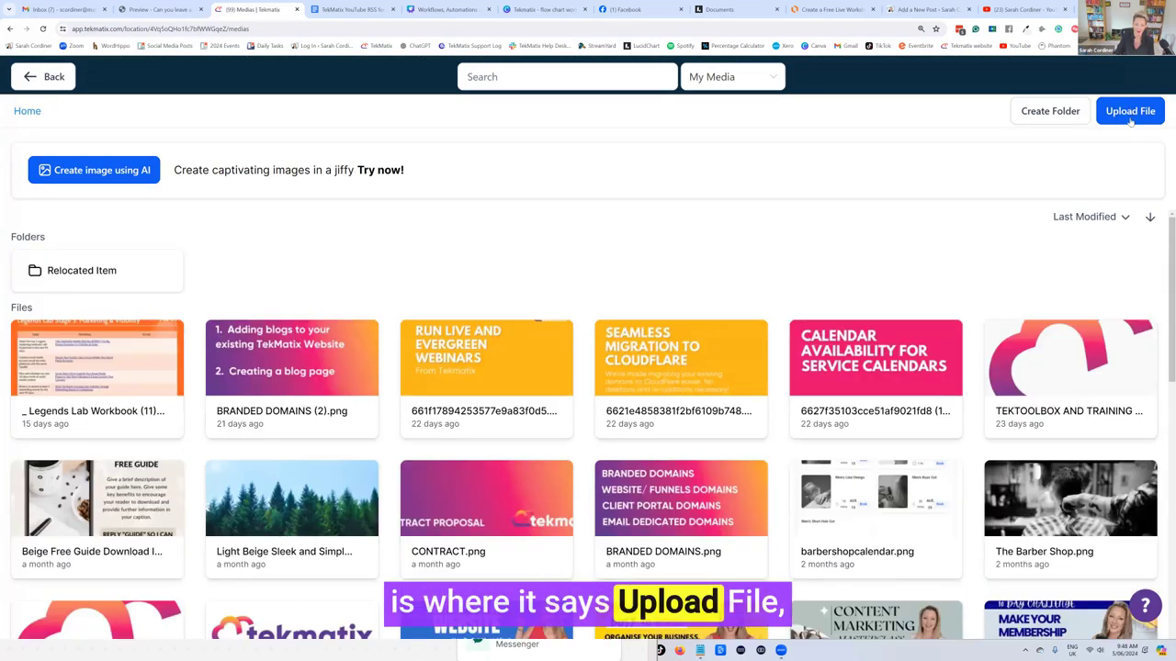
# Step: Upload the Create a Free Live Workshop or Webinar image and copy its file link
pyautogui.click(1130, 115)
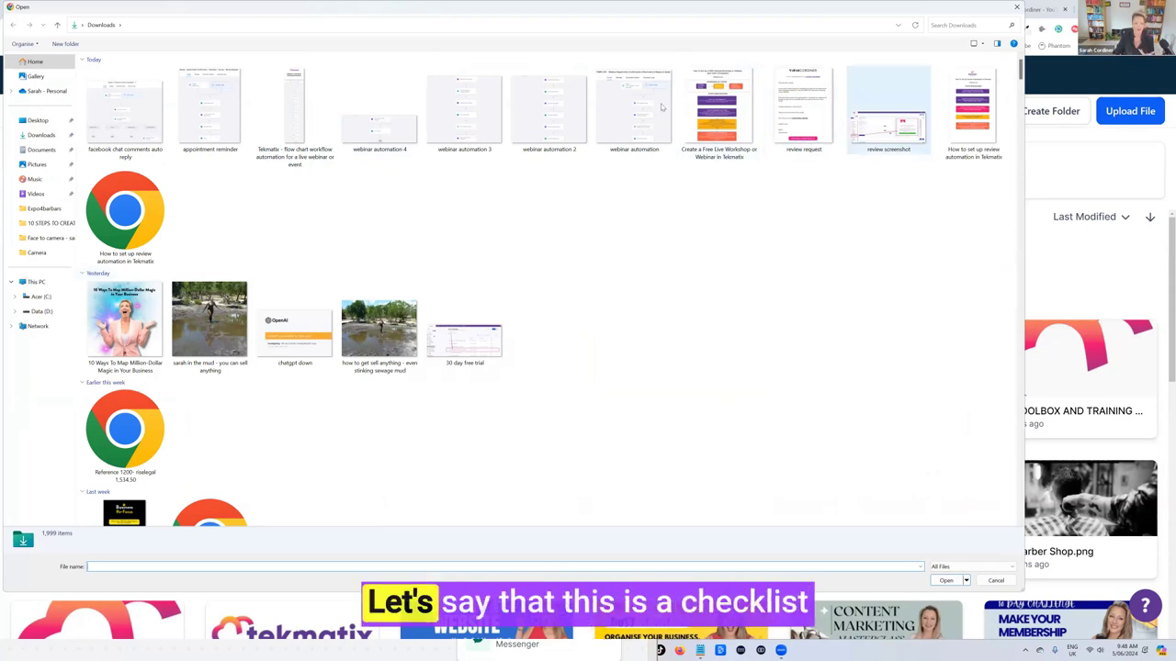
pyautogui.click(718, 114)
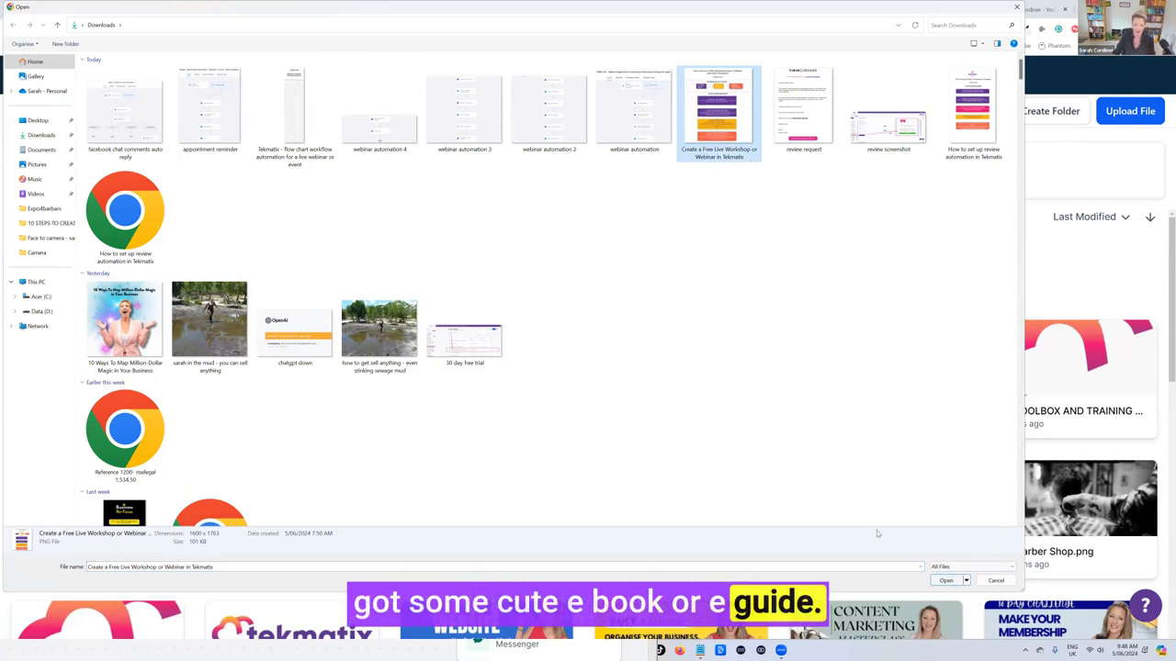
pyautogui.click(943, 580)
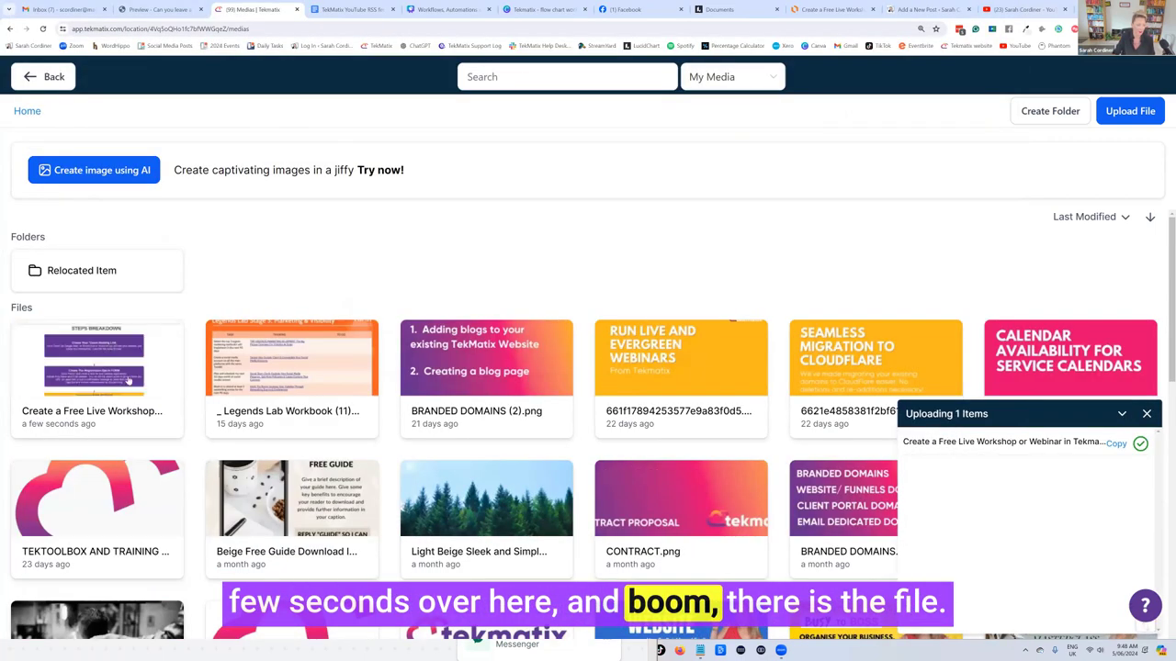
pyautogui.click(116, 368)
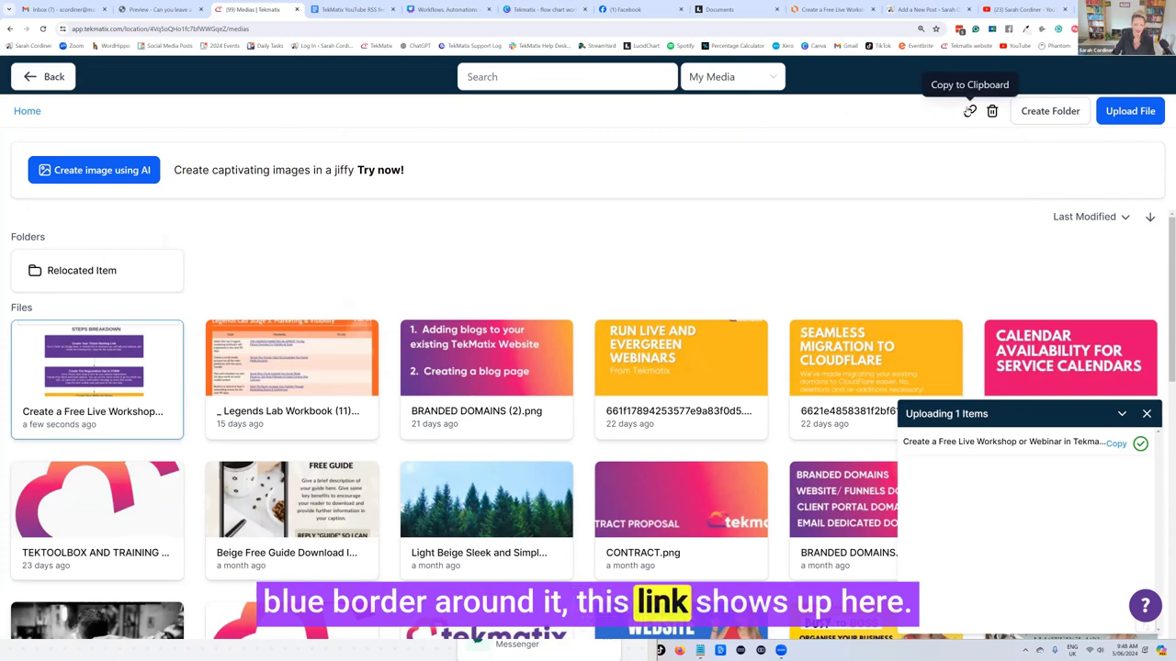
pyautogui.click(970, 111)
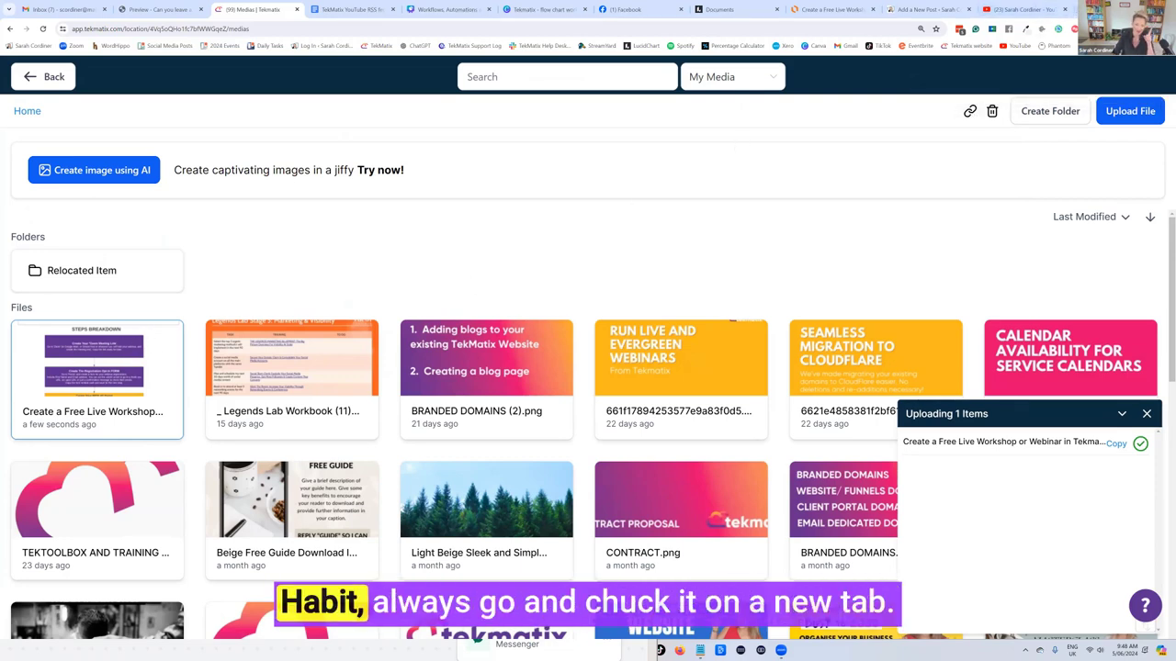
# Step: Load the copied image link in a new Chrome tab to verify it shows the workshop image
pyautogui.hotkey('ctrl', 't')
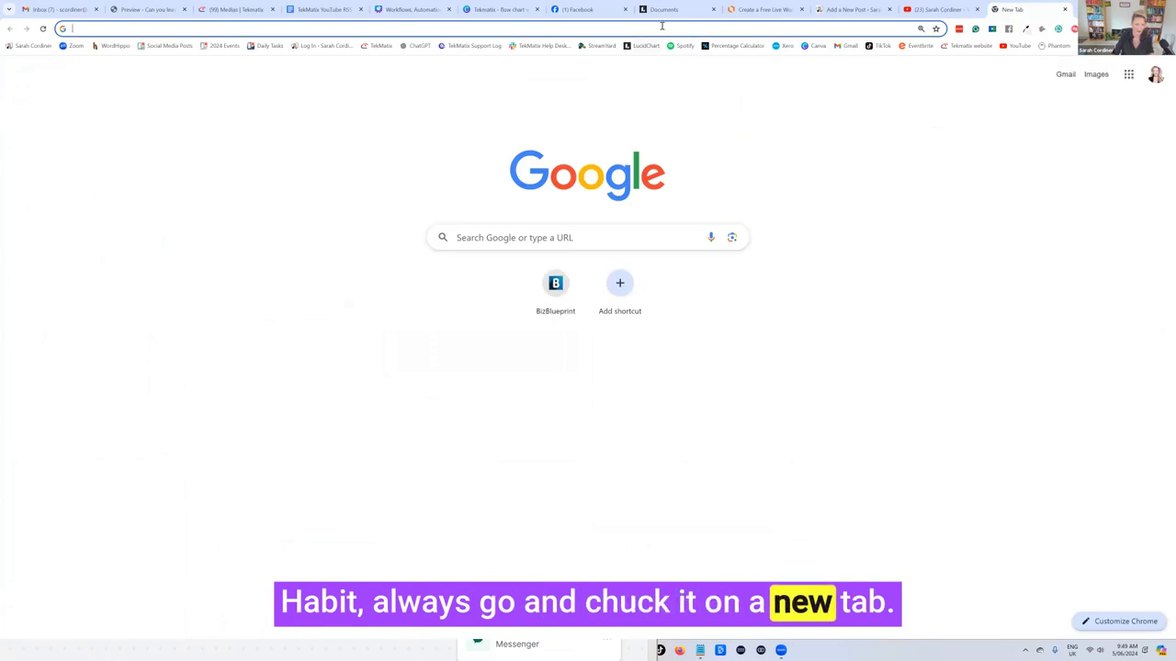
pyautogui.click(662, 27)
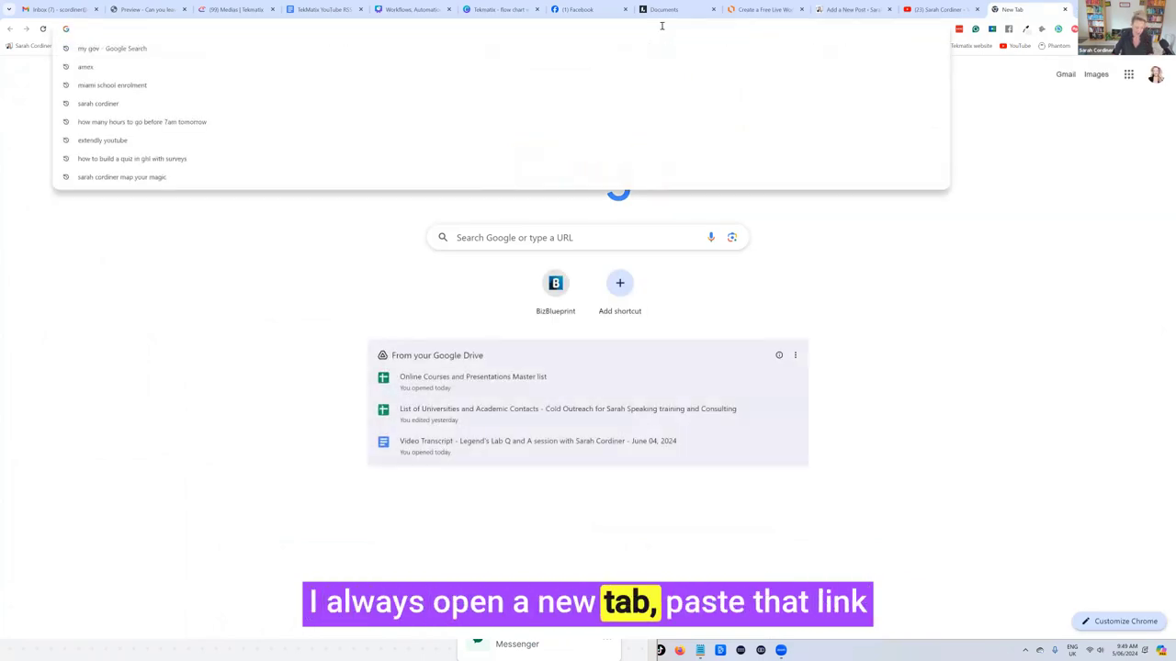
pyautogui.hotkey('ctrl', 'v')
pyautogui.press('Return')
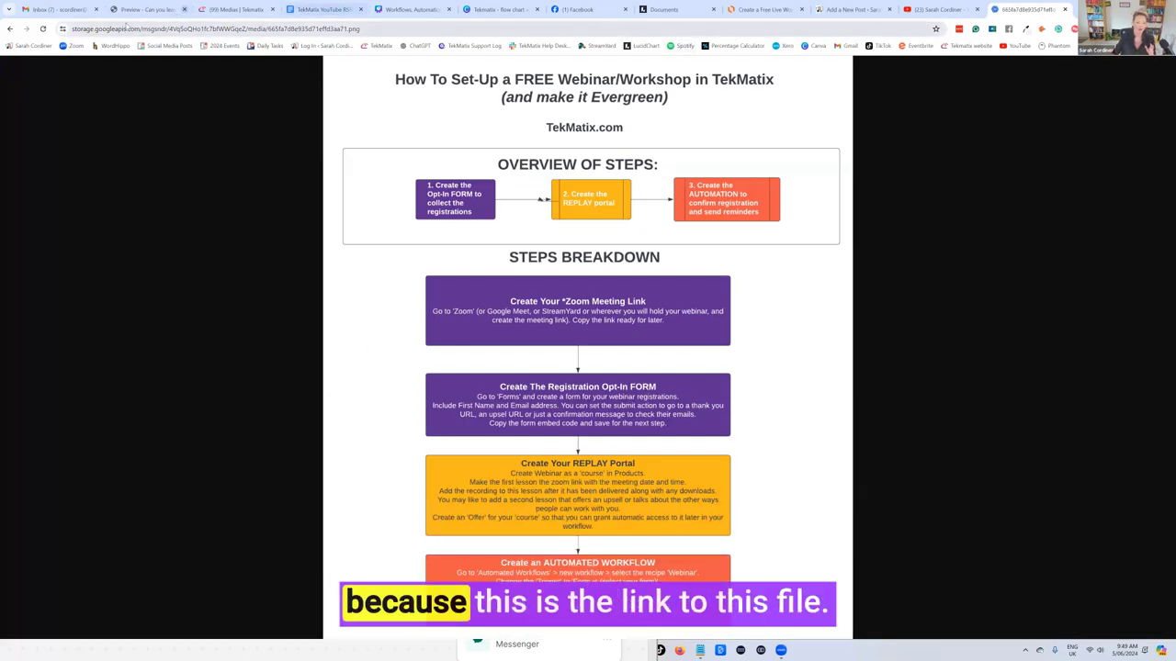
pyautogui.click(372, 30)
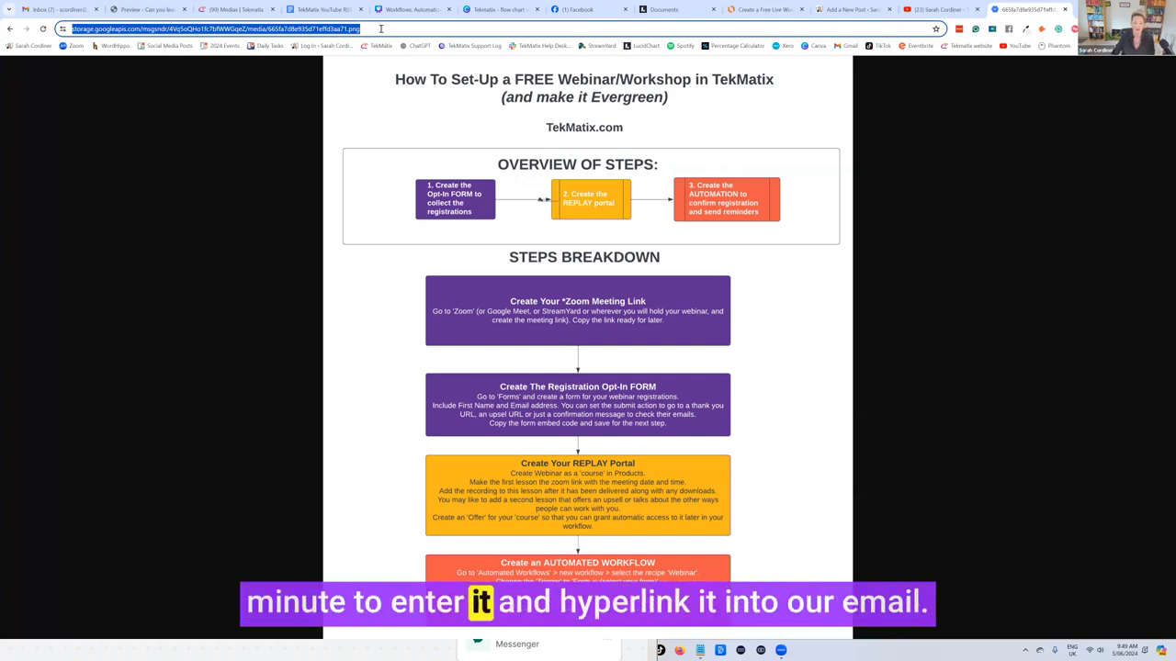
pyautogui.click(426, 12)
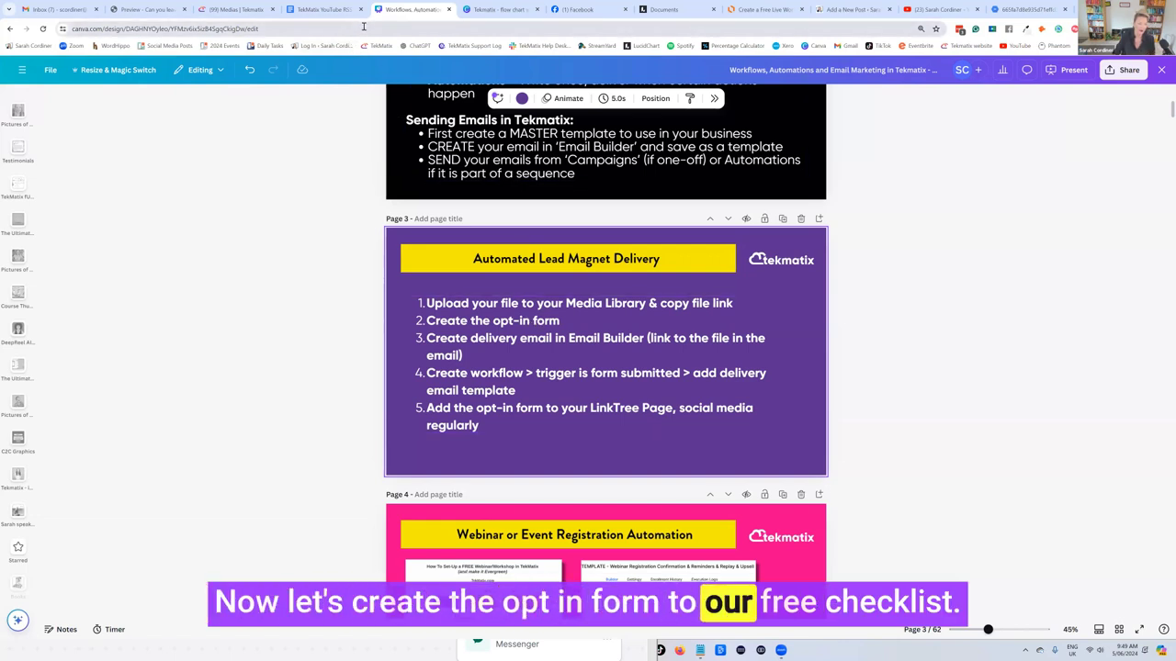
# Step: Leave the media library for Websites & Funnels > Forms > Builder and show the Add Form options
pyautogui.click(211, 11)
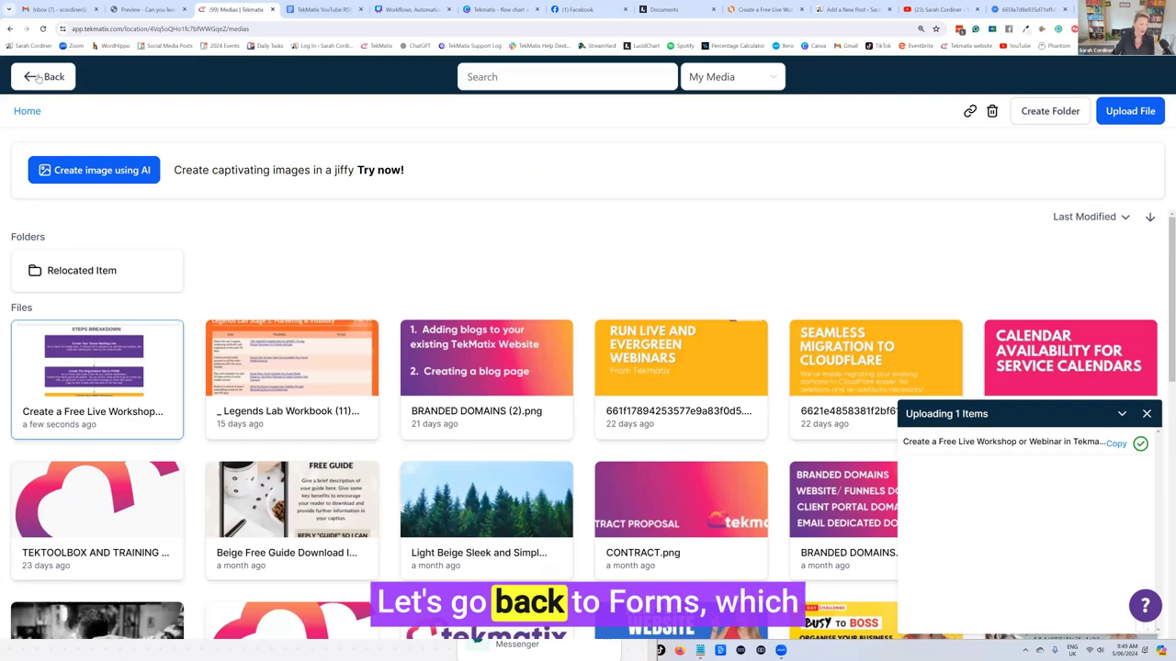
pyautogui.click(43, 76)
pyautogui.click(22, 184)
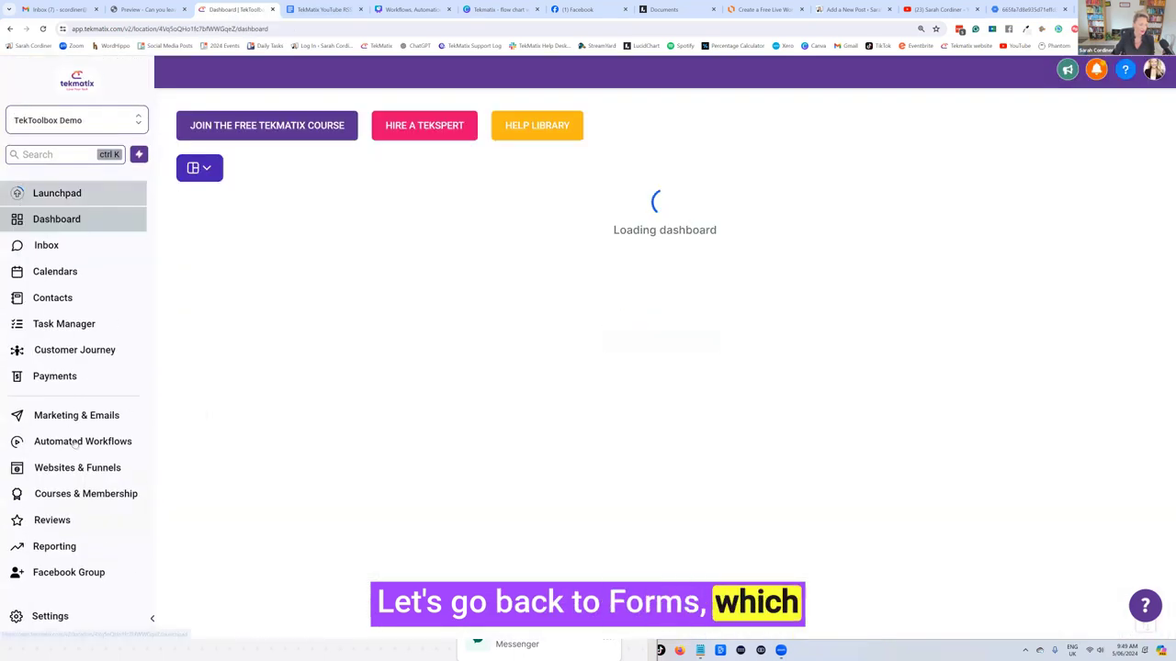
pyautogui.click(84, 471)
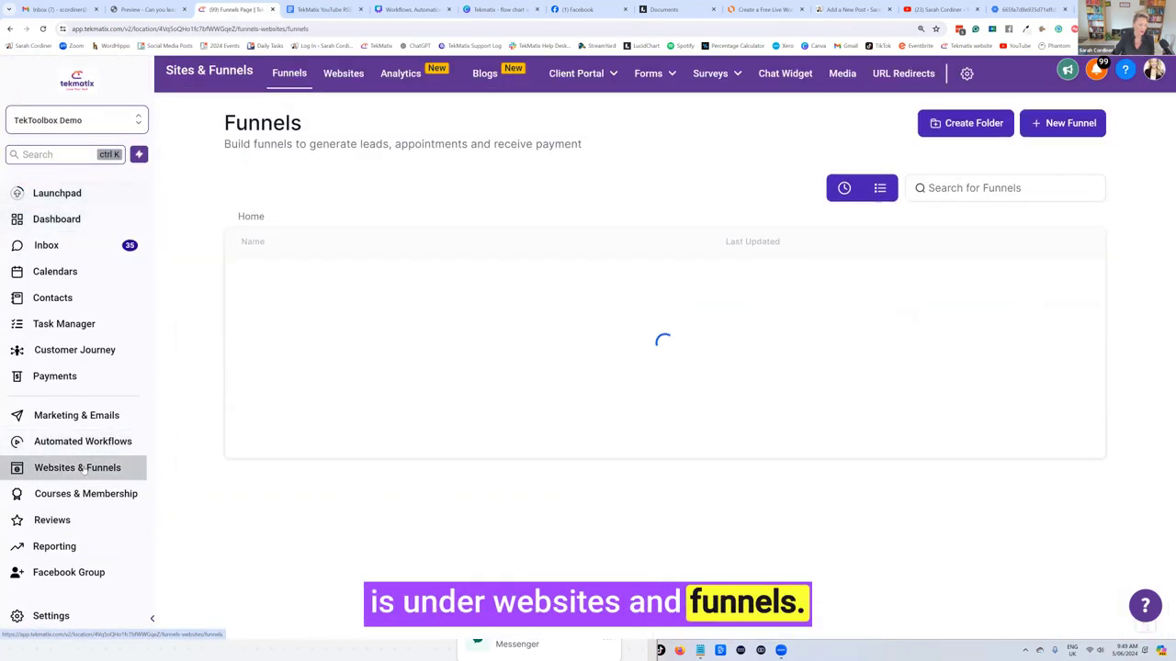
pyautogui.click(648, 73)
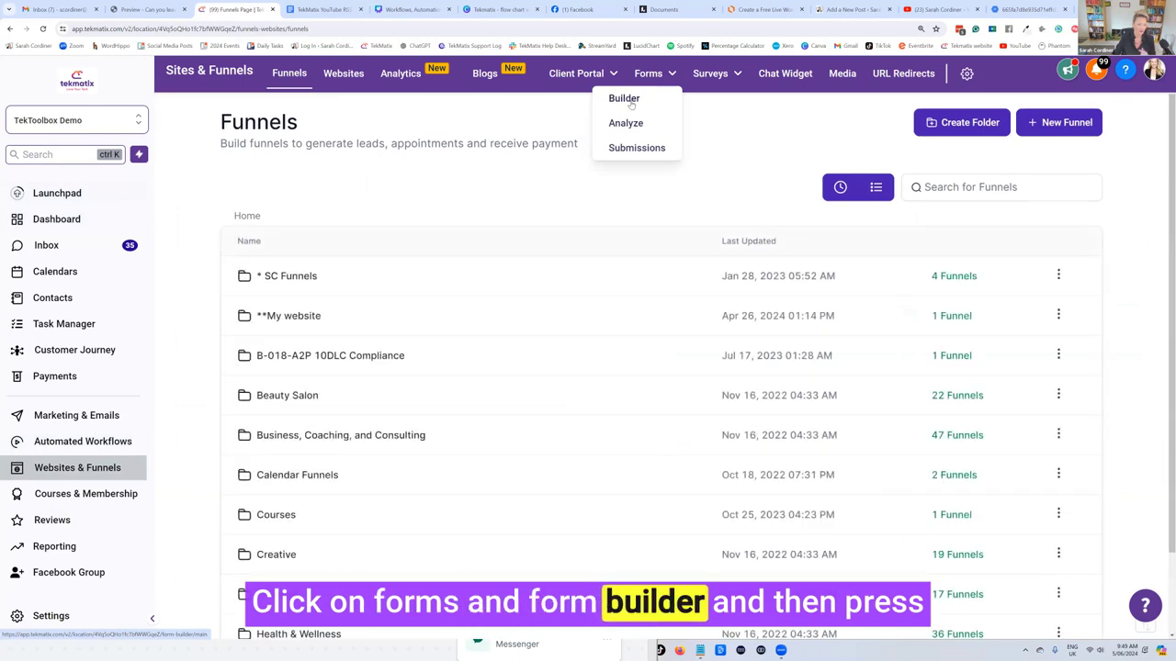
pyautogui.click(625, 98)
pyautogui.click(1074, 123)
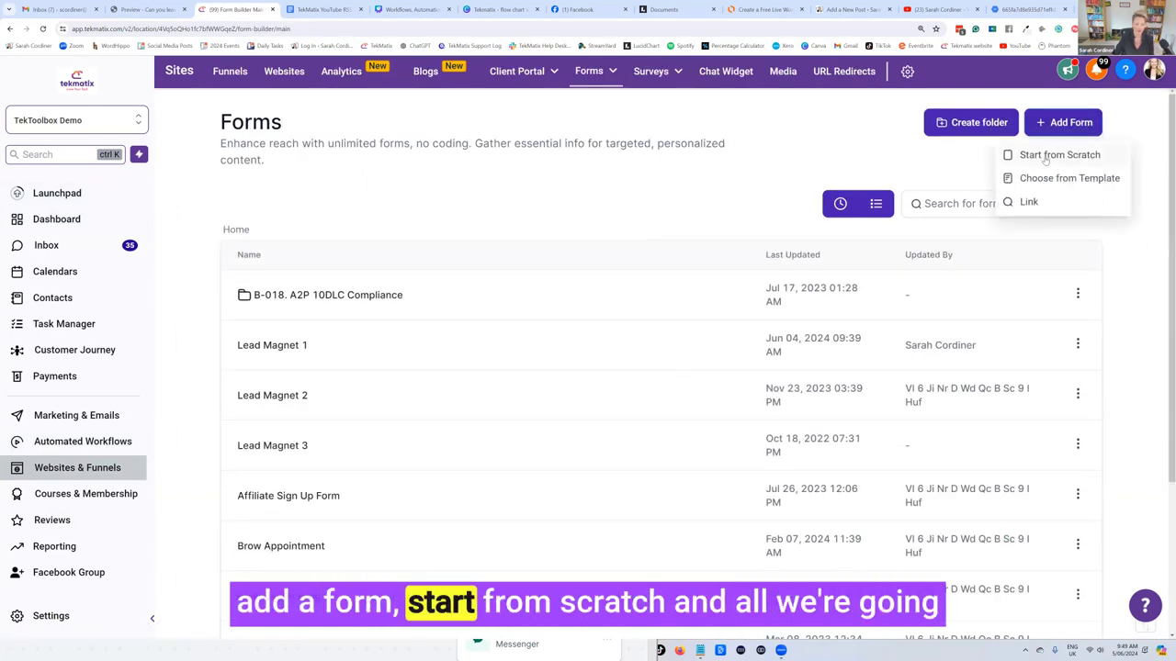
# Step: Start a blank form, remove the Phone field, and make First Name and Email required
pyautogui.click(1040, 161)
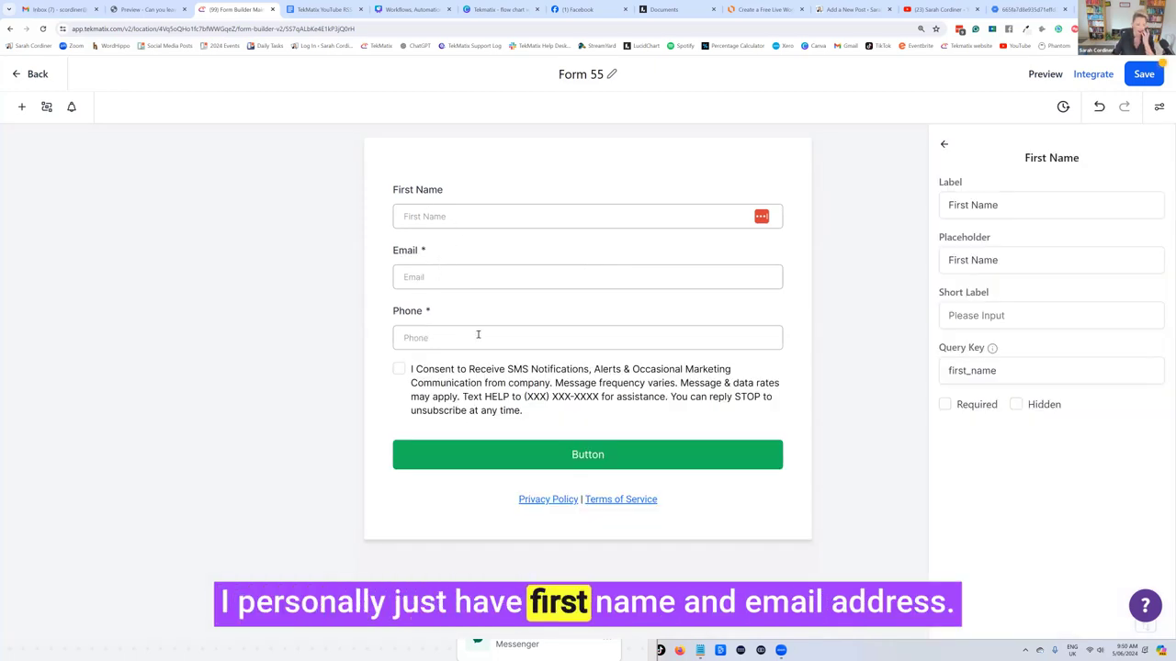
pyautogui.click(477, 337)
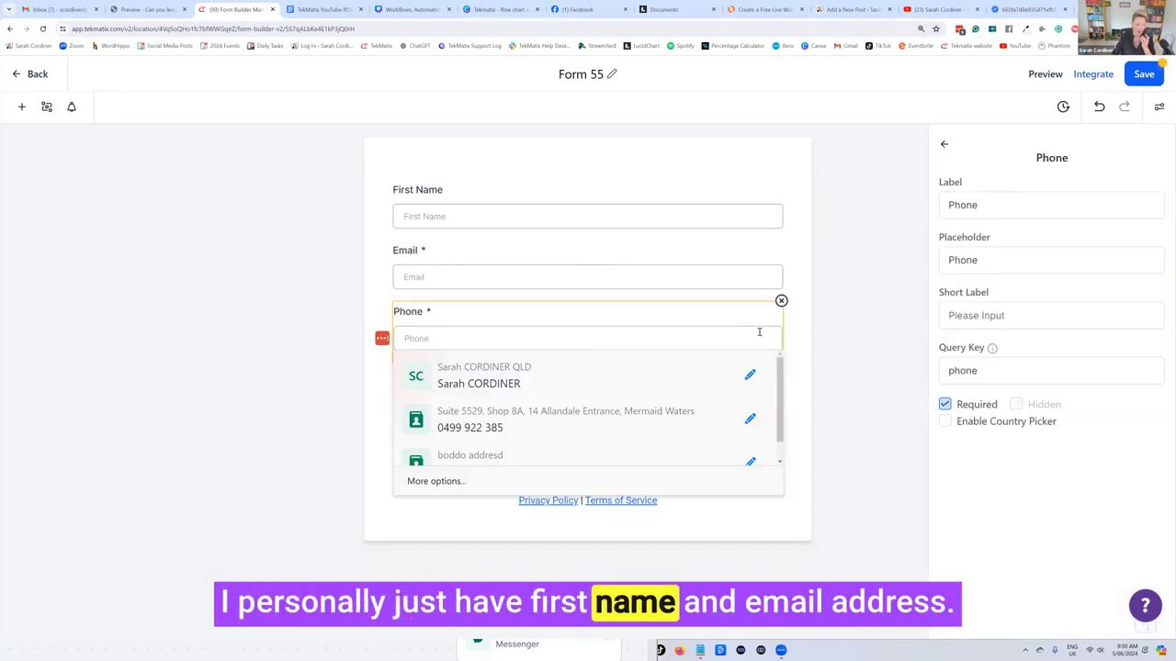
pyautogui.click(780, 303)
pyautogui.click(461, 203)
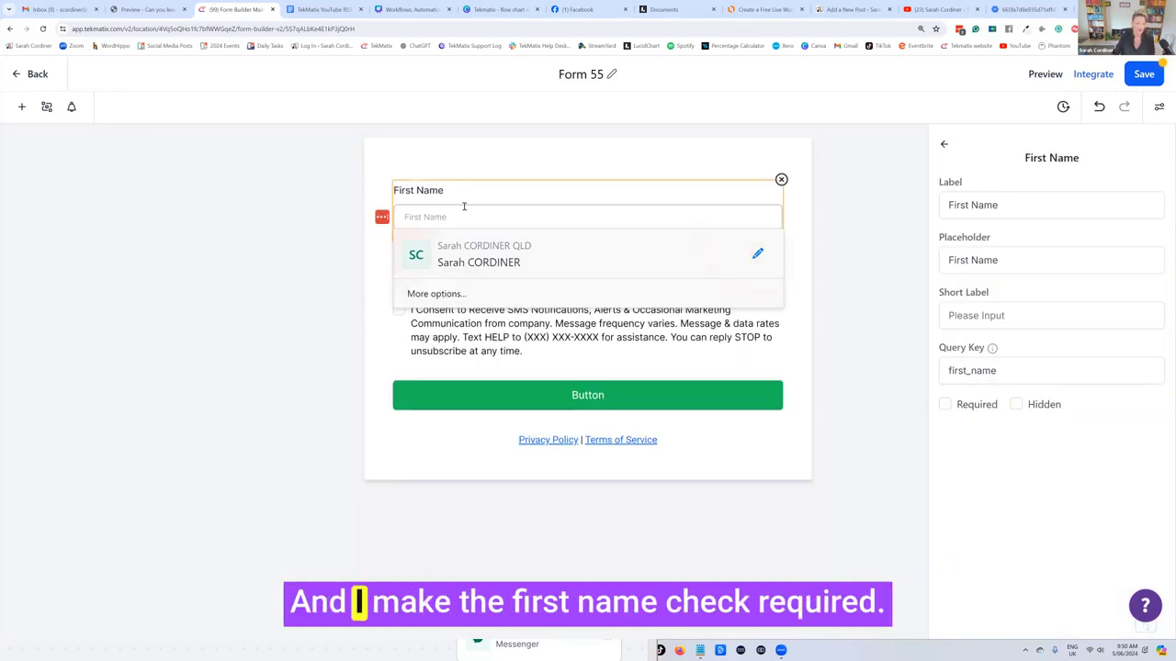
pyautogui.click(946, 406)
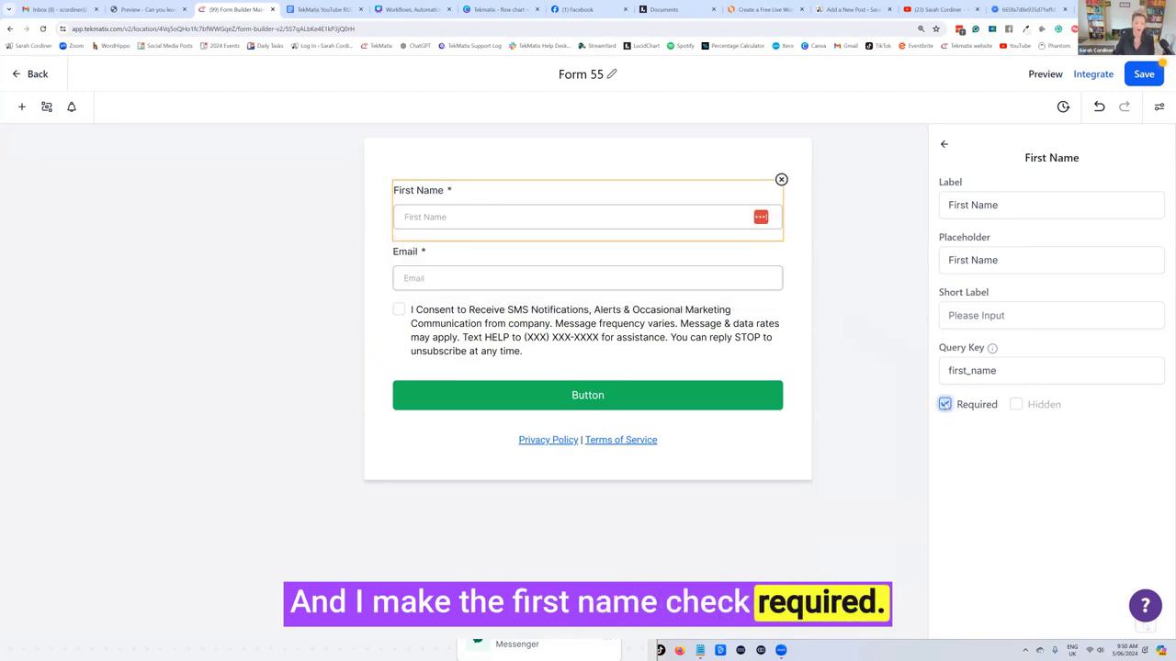
pyautogui.click(546, 278)
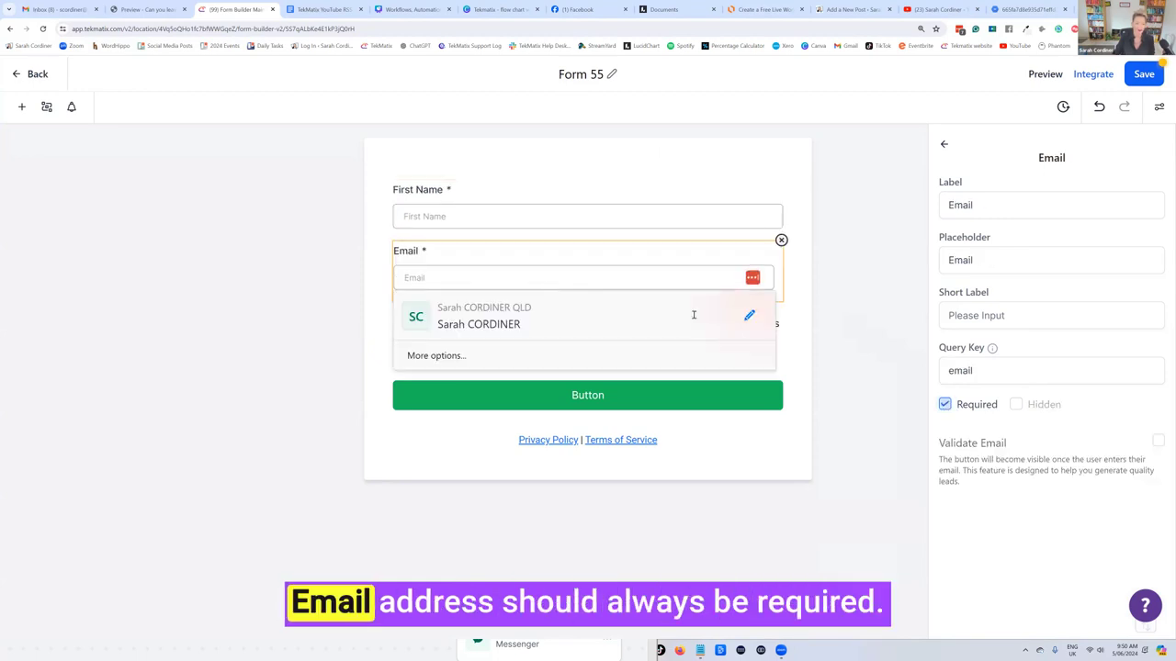
pyautogui.click(874, 284)
# Step: Replace the T & C text with a short approval to receive the creator's emails
pyautogui.click(549, 319)
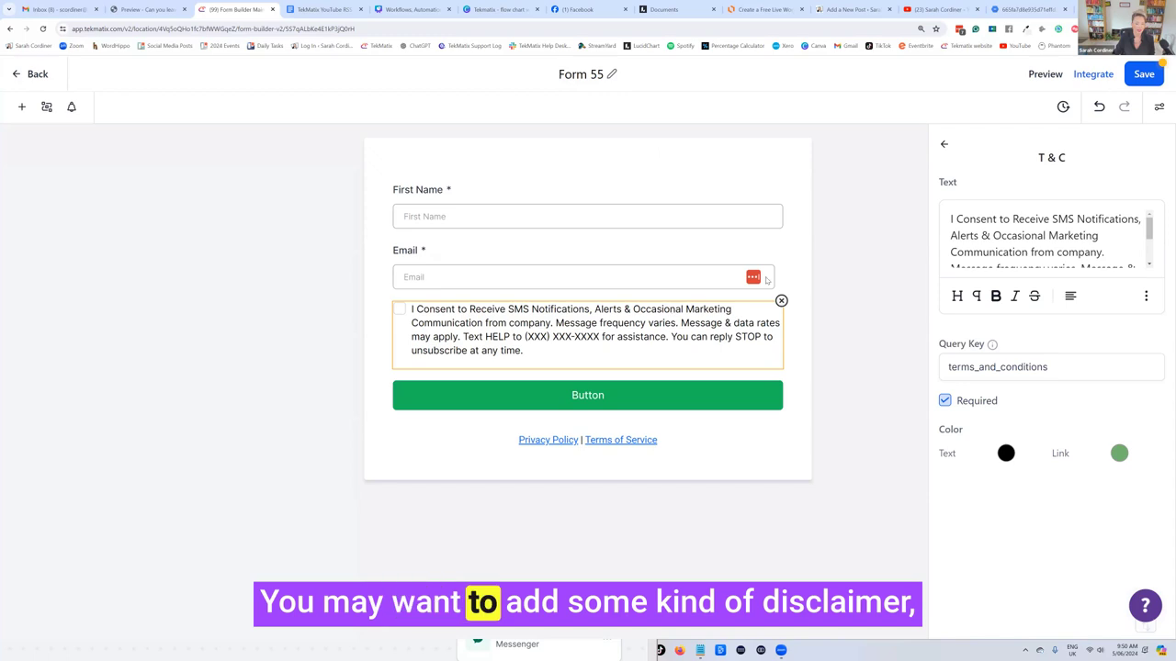
pyautogui.click(1042, 220)
pyautogui.hotkey('ctrl', 'a')
pyautogui.write('i app')
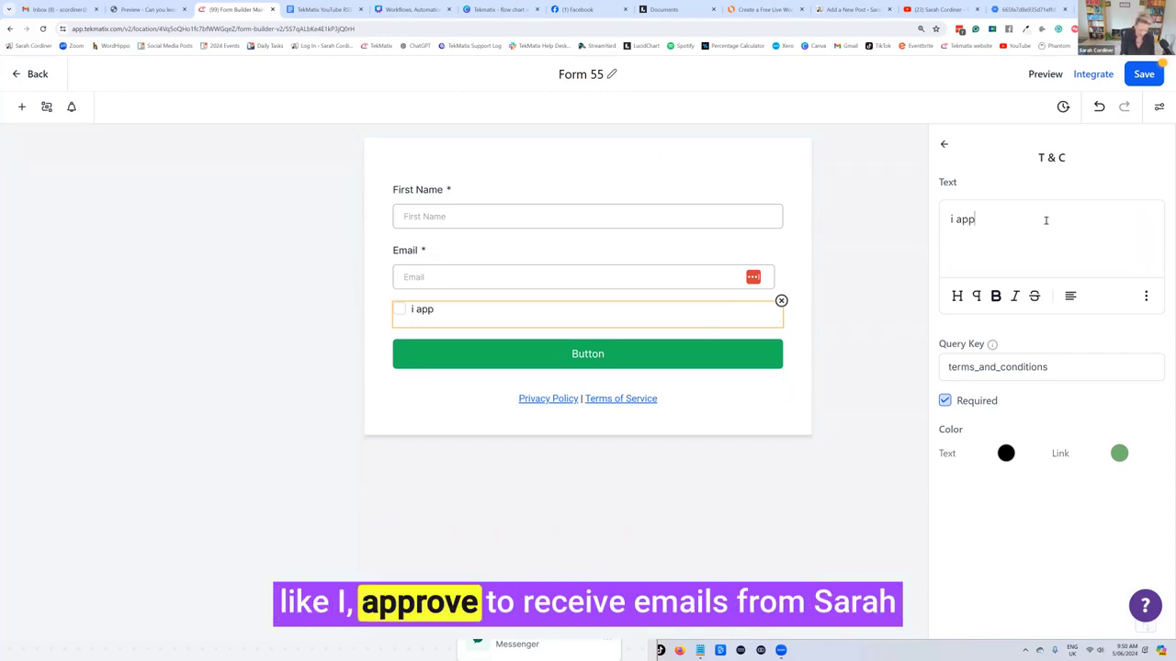
pyautogui.write('rove to receive e')
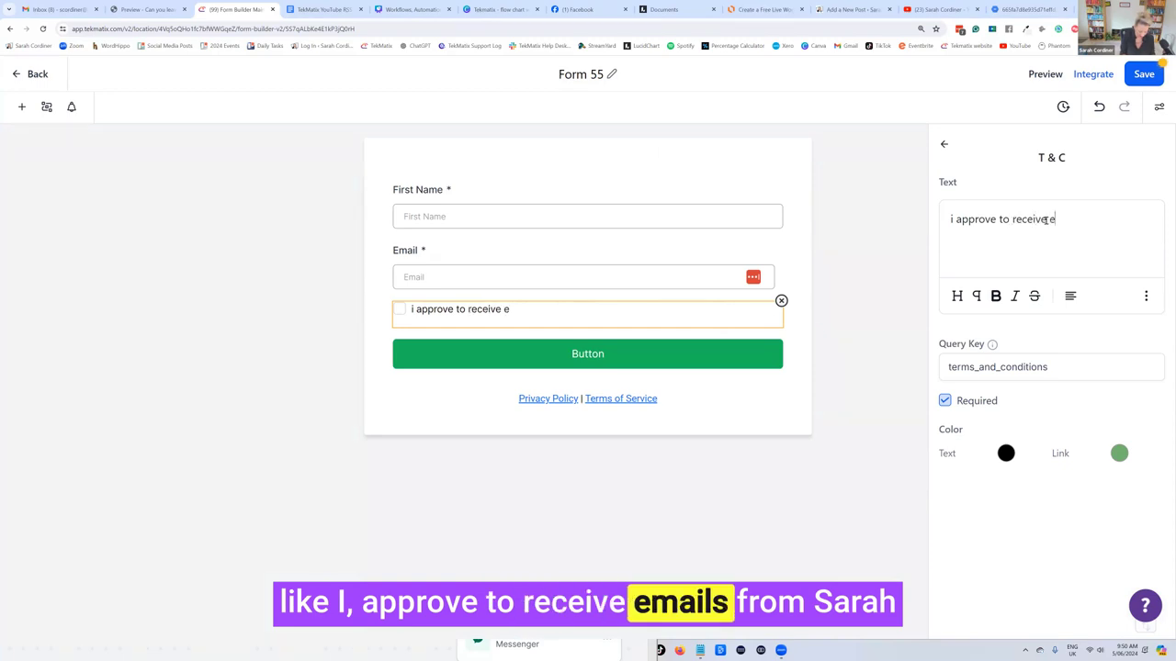
pyautogui.write('mails from sarah cordiner')
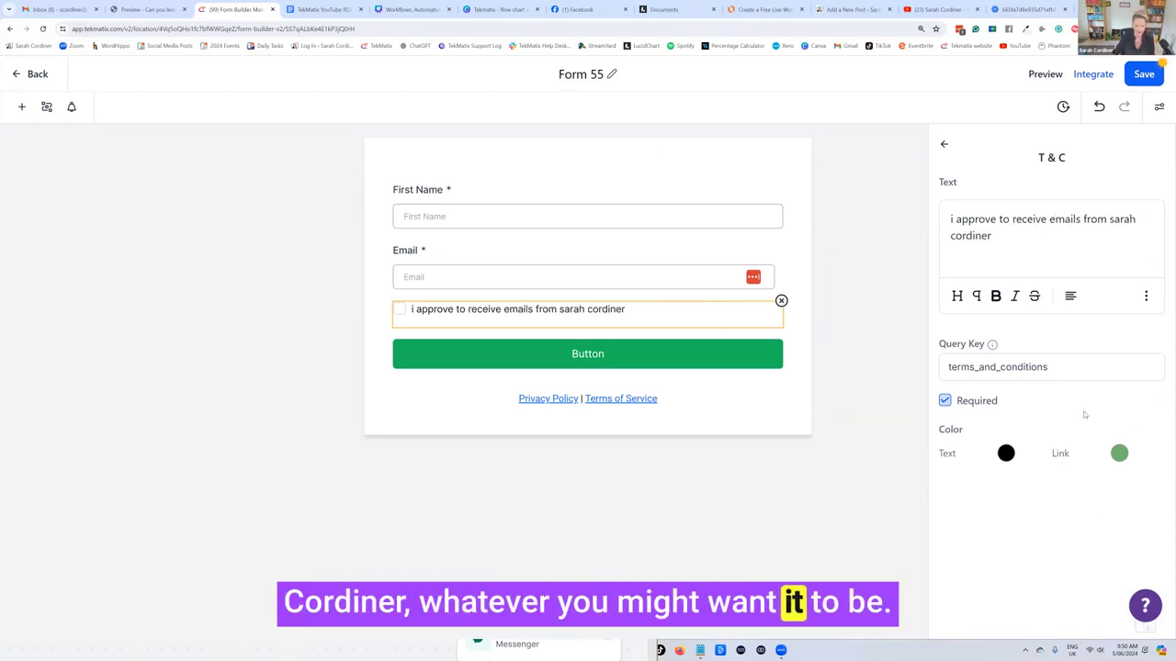
pyautogui.click(616, 356)
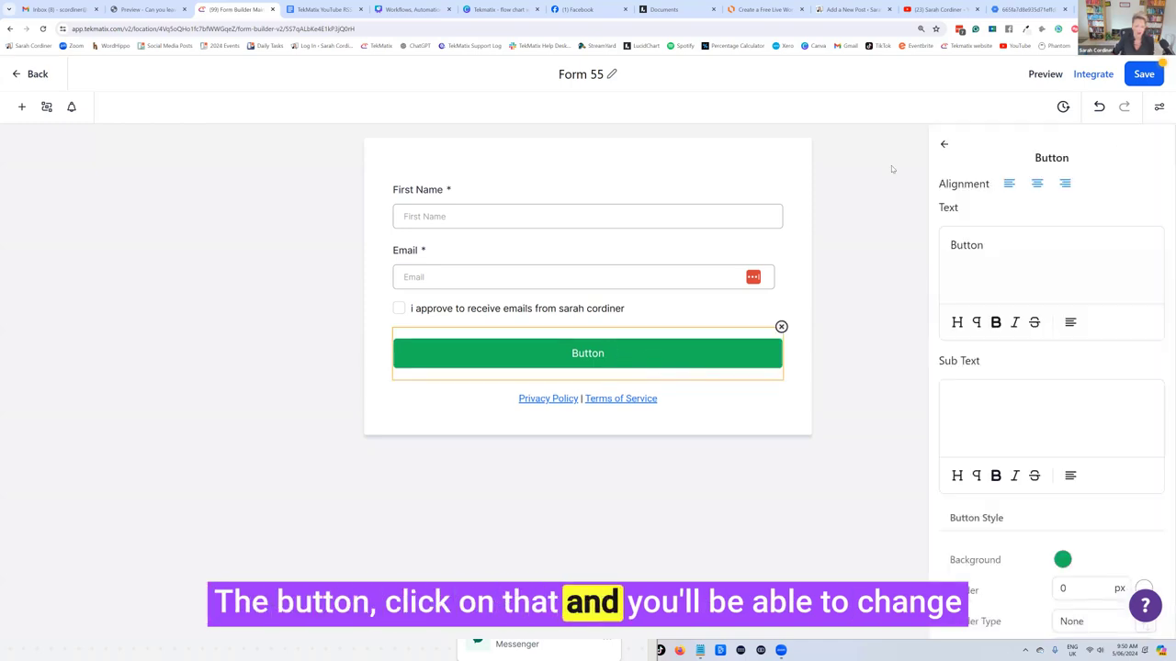
# Step: Set the submit button's background colour to magenta
pyautogui.scroll(-2, 1057, 367)
pyautogui.click(1063, 422)
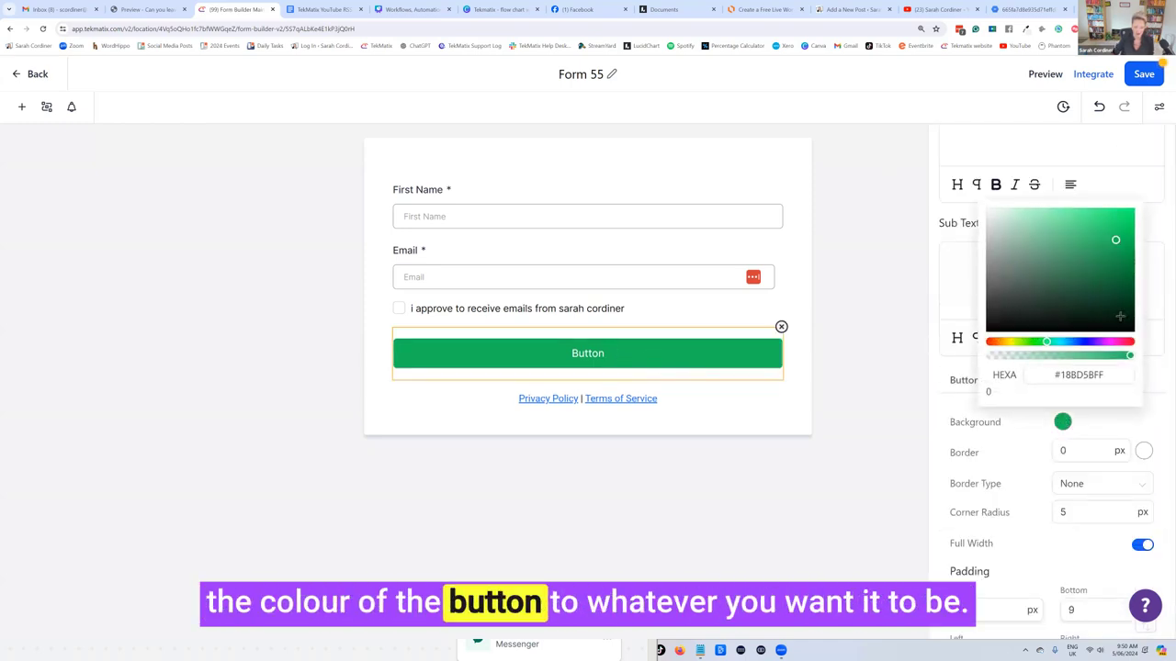
pyautogui.click(1110, 342)
# Step: Change the button label to GET THE FREE CHECKLIST in capitals
pyautogui.scroll(-5, 1106, 360)
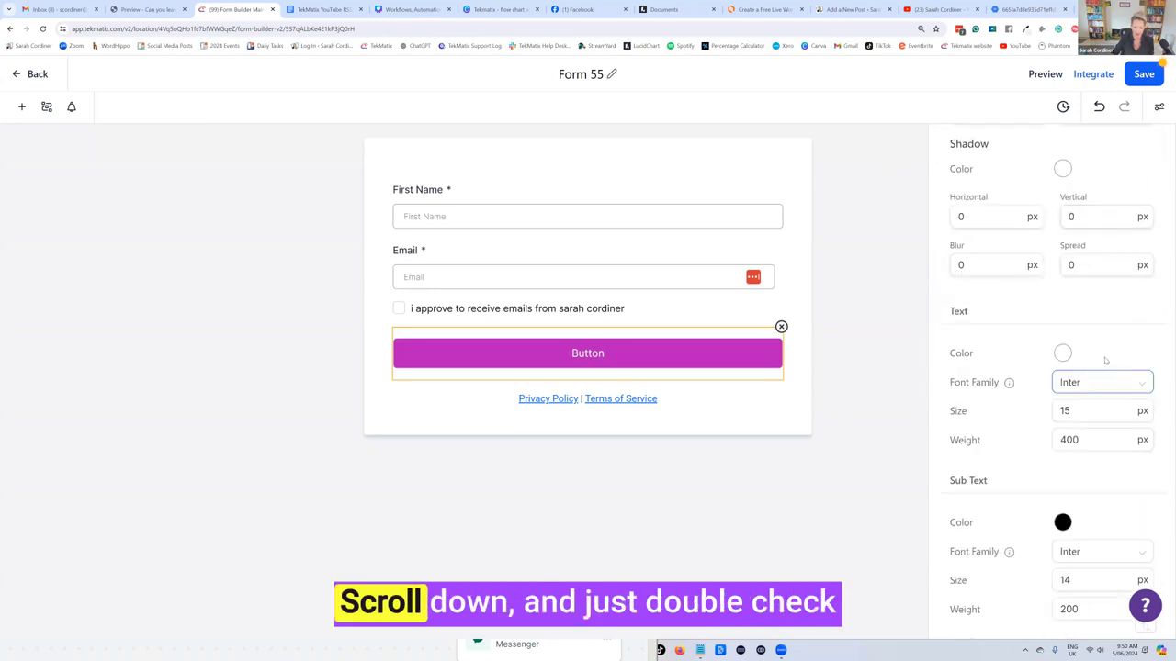
pyautogui.scroll(1, 1105, 363)
pyautogui.scroll(-1, 1084, 386)
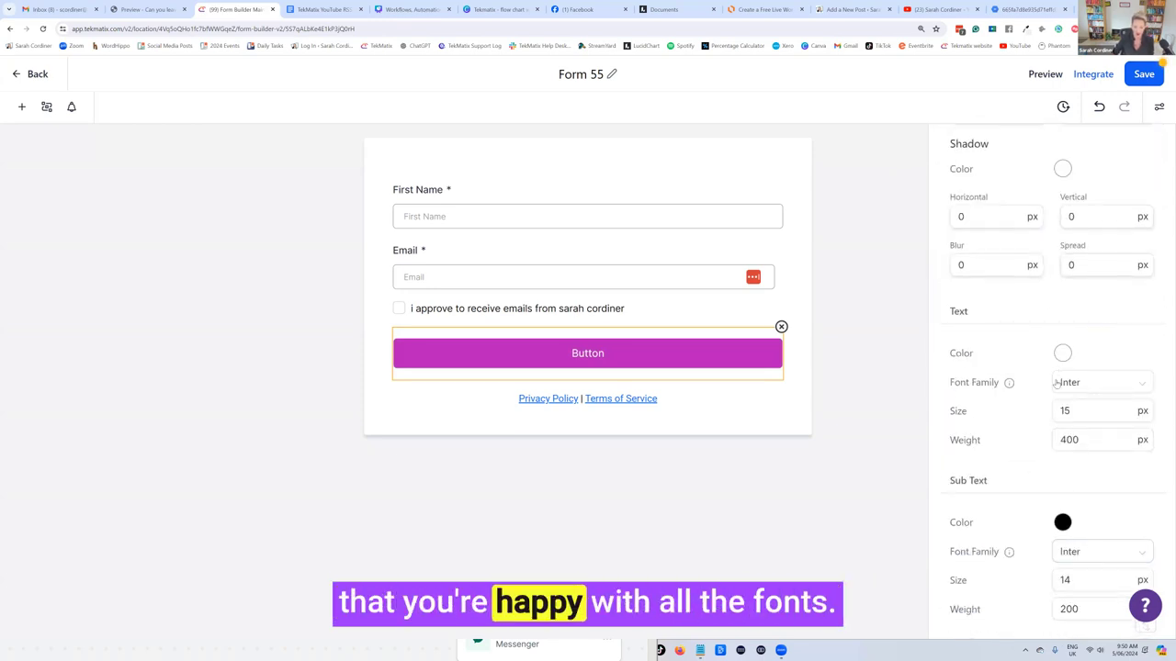
pyautogui.scroll(8, 1056, 384)
pyautogui.moveTo(1010, 249); pyautogui.dragTo(943, 258)
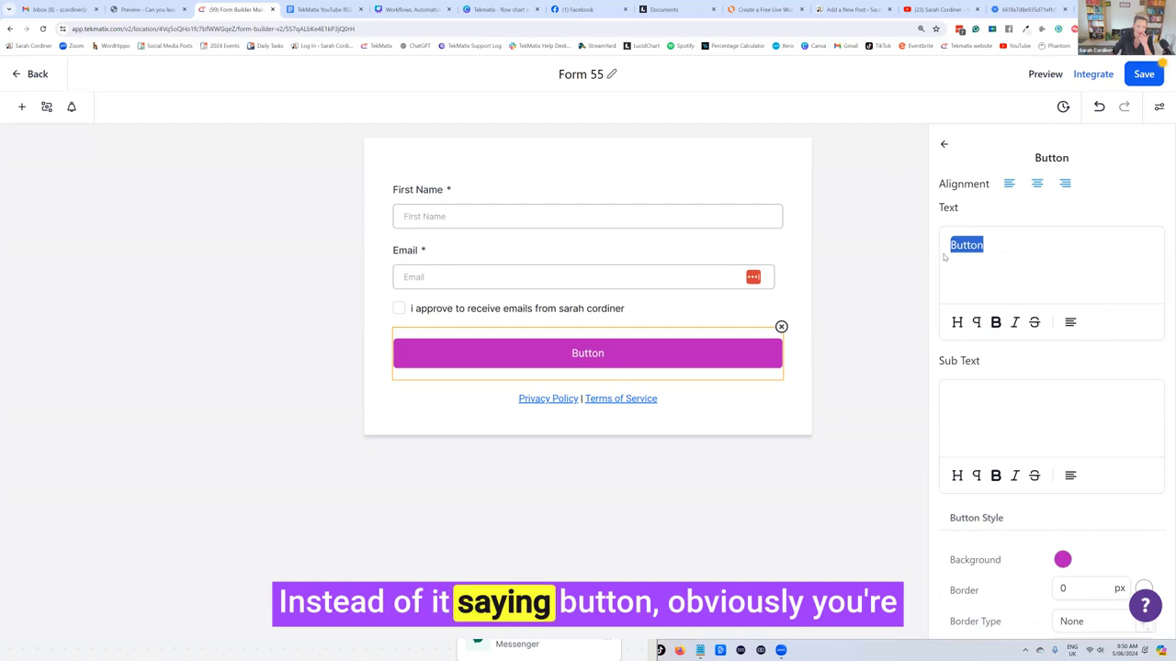
pyautogui.press('BackSpace')
pyautogui.press('capslock')
pyautogui.write('G')
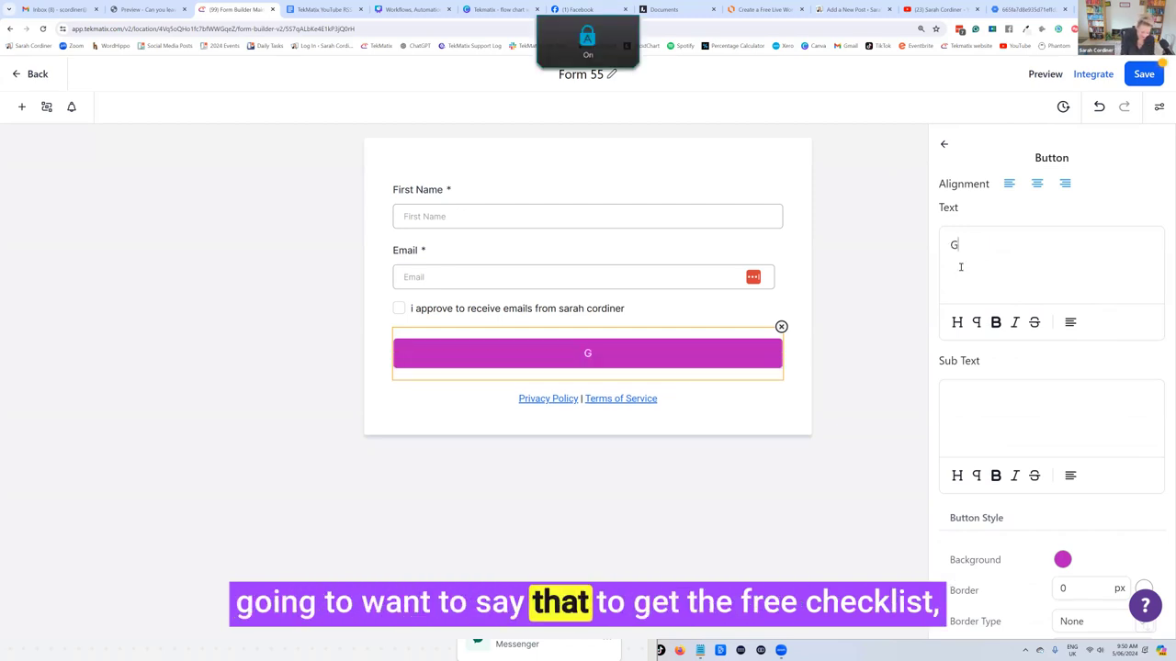
pyautogui.write('ET THE FREE CHECKLIST')
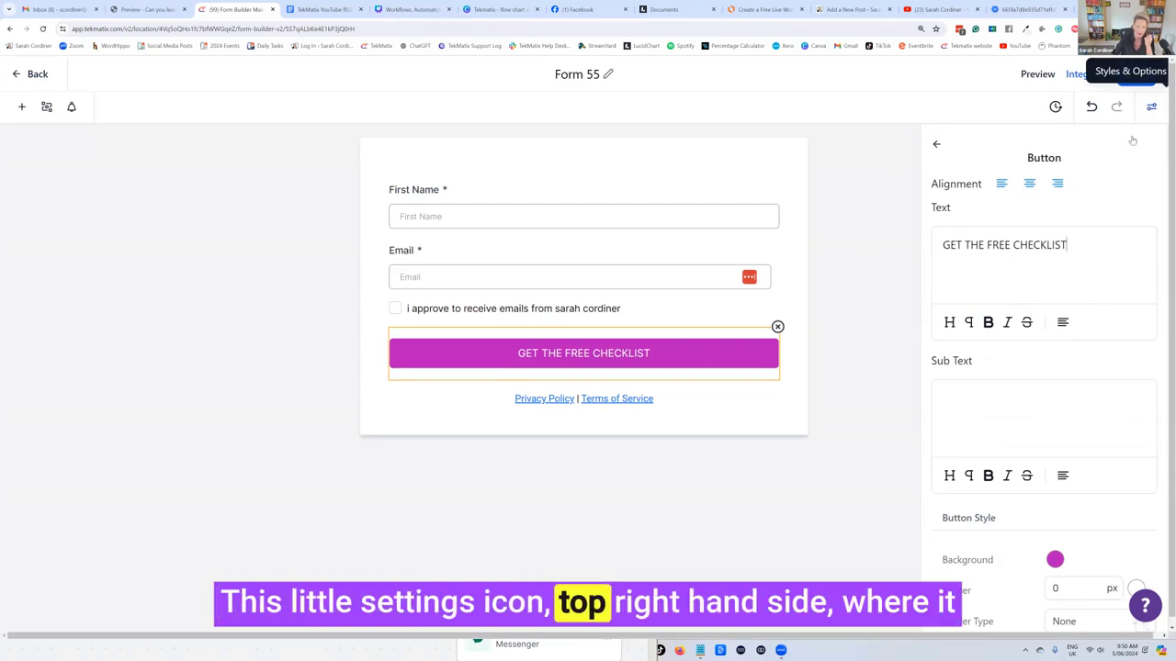
# Step: Rename the form from Form 55 to FREE LEAD MAGNET - XYZ CHECKLIST
pyautogui.click(1151, 106)
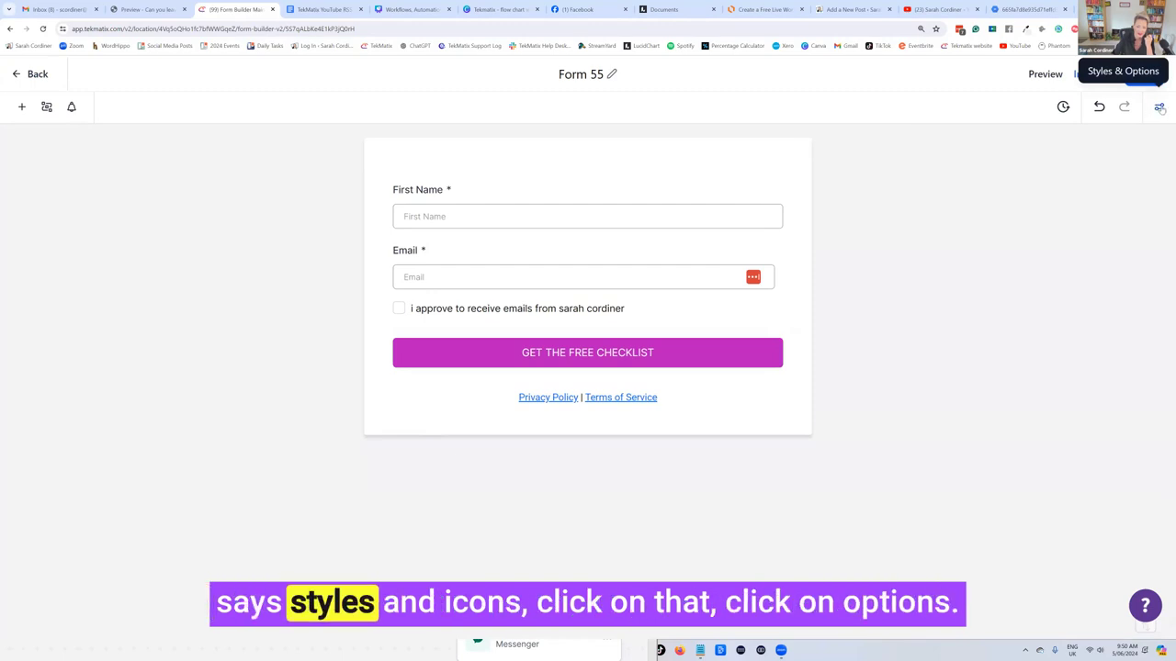
pyautogui.click(1159, 108)
pyautogui.click(1135, 162)
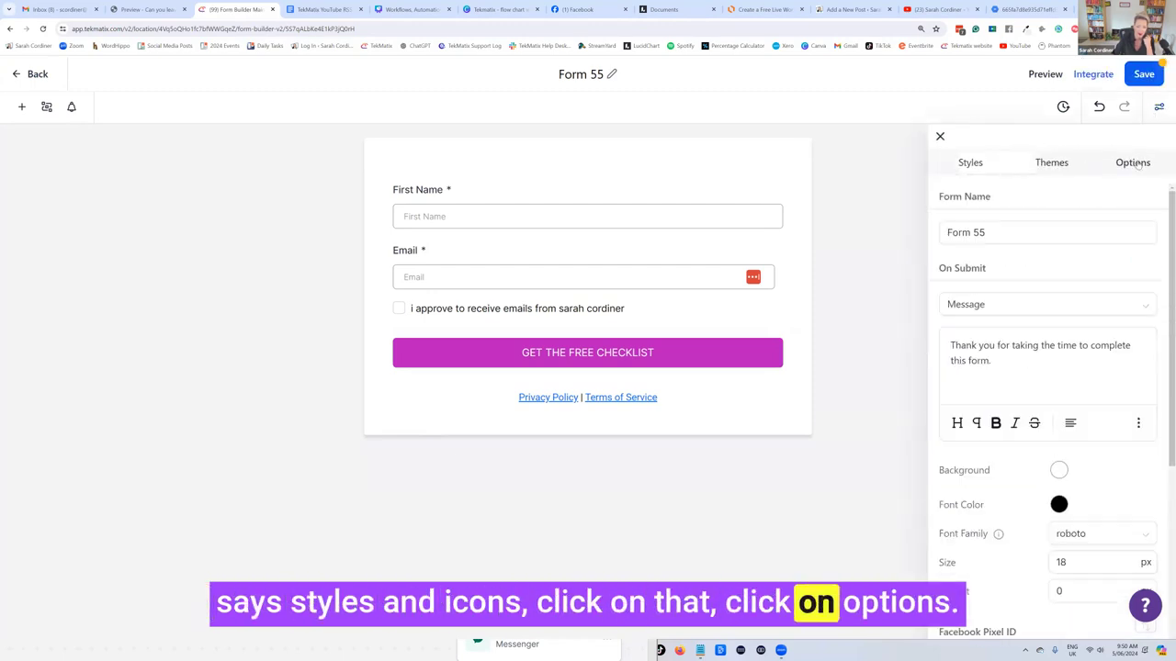
pyautogui.press('BackSpace')
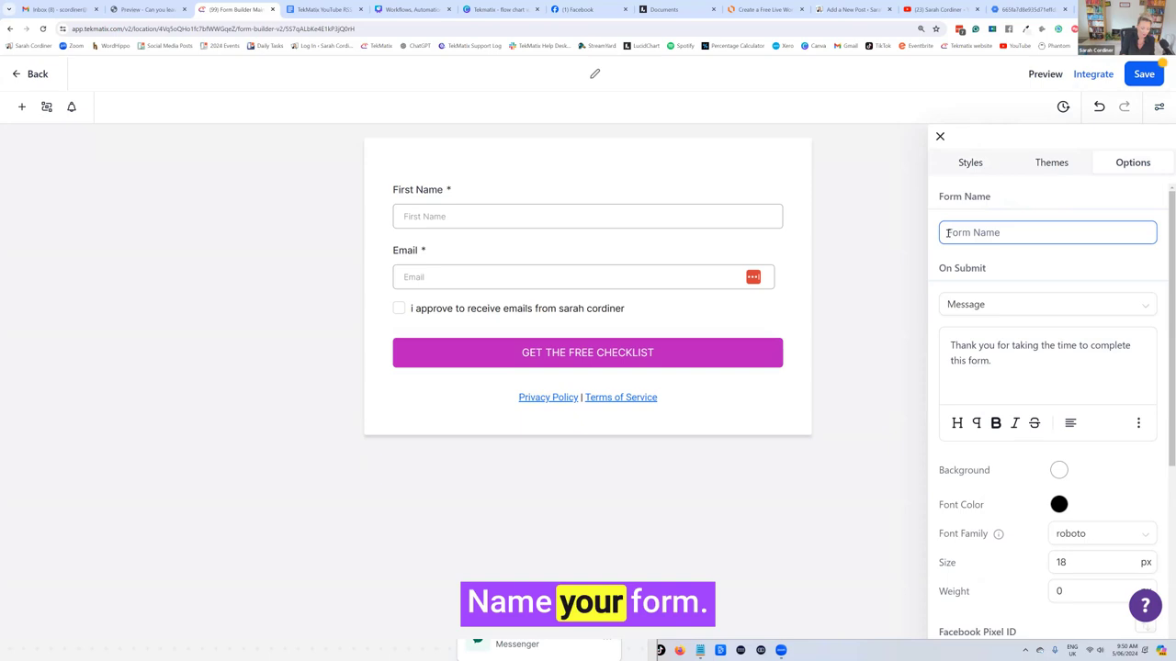
pyautogui.write('FREE ')
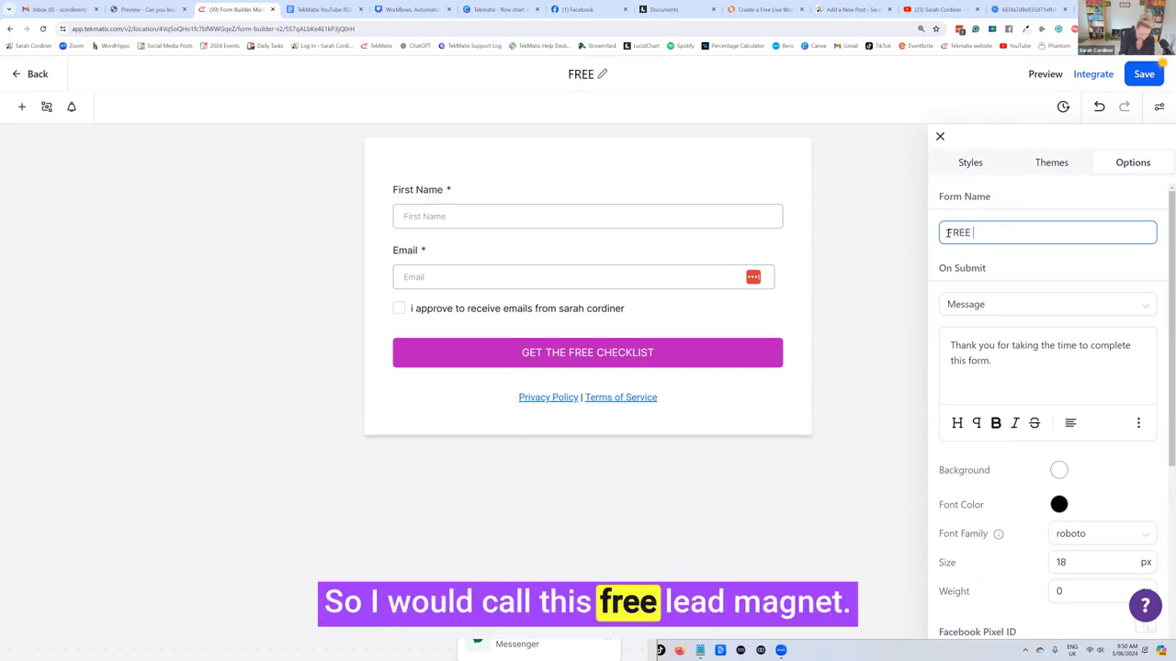
pyautogui.write('LEAD MAGNET - XYZ CHECKLIST')
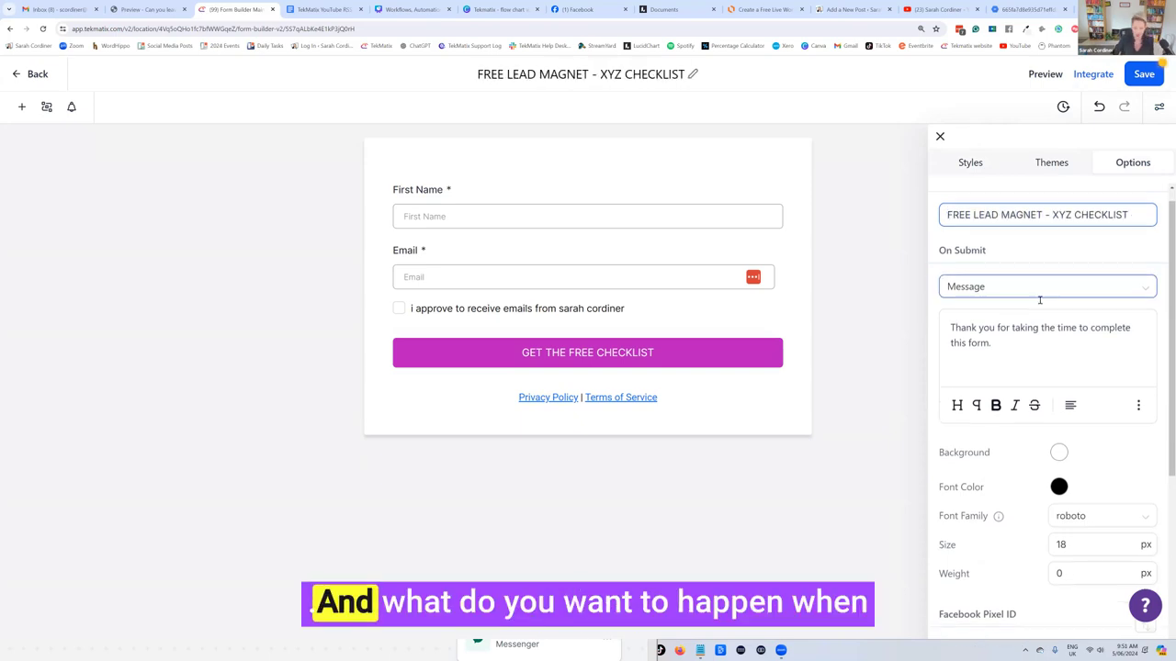
# Step: Set On Submit to Open URL and enter the upsell web page address
pyautogui.scroll(-1, 980, 226)
pyautogui.tripleClick(980, 224)
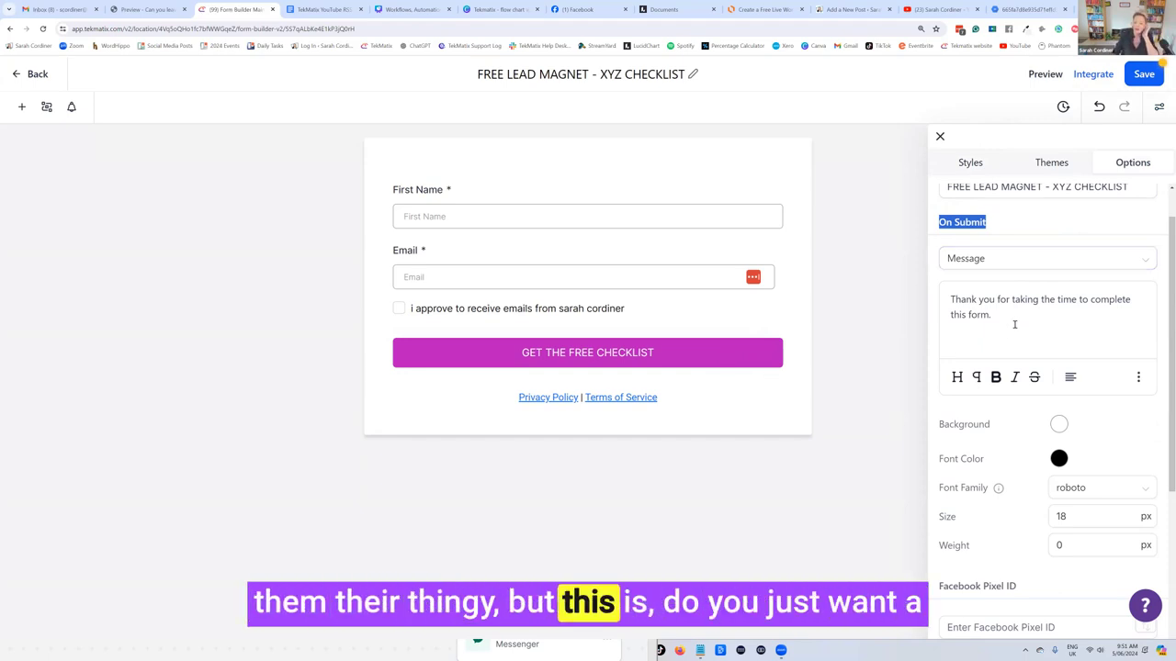
pyautogui.moveTo(951, 300); pyautogui.dragTo(1005, 316)
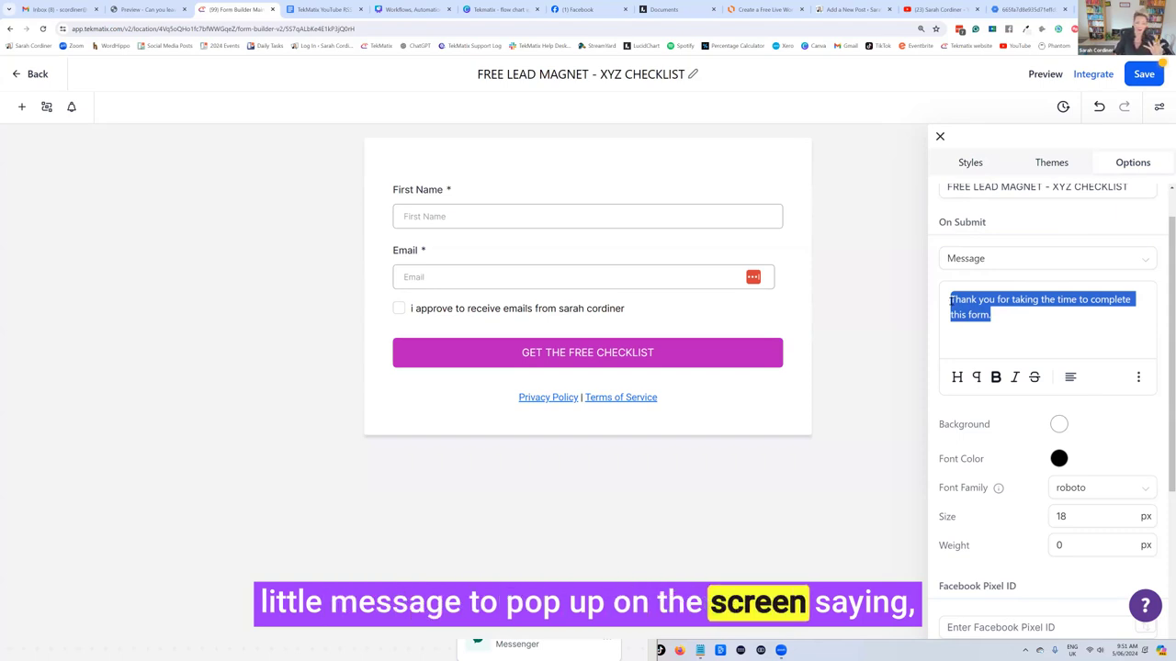
pyautogui.click(1019, 331)
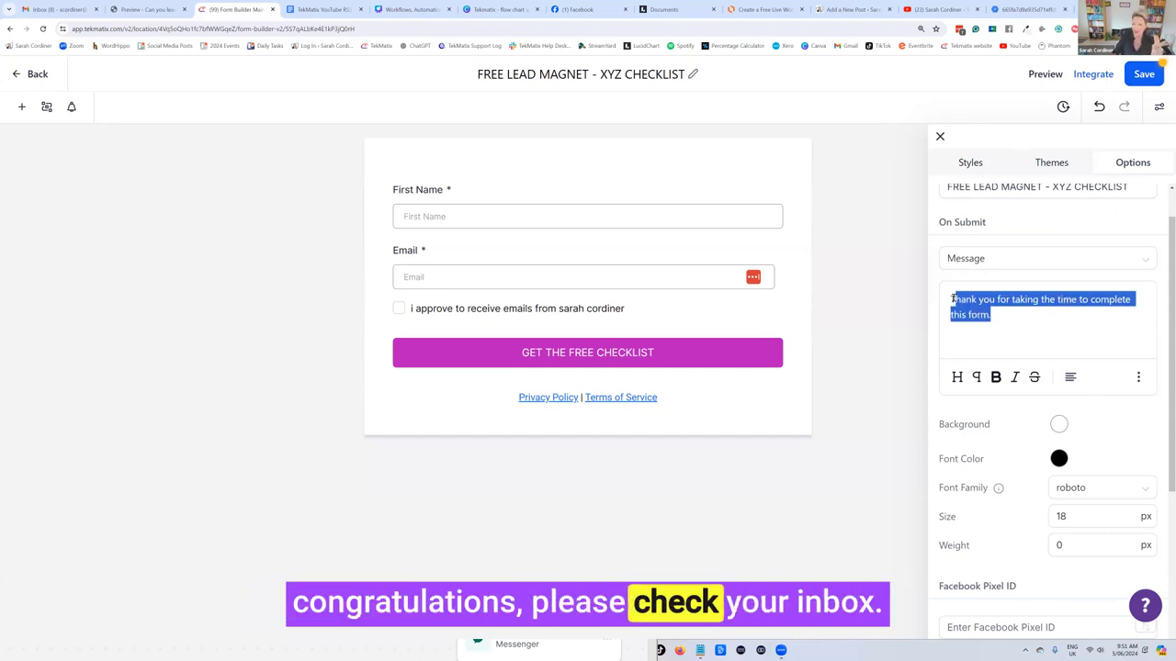
pyautogui.press('Right')
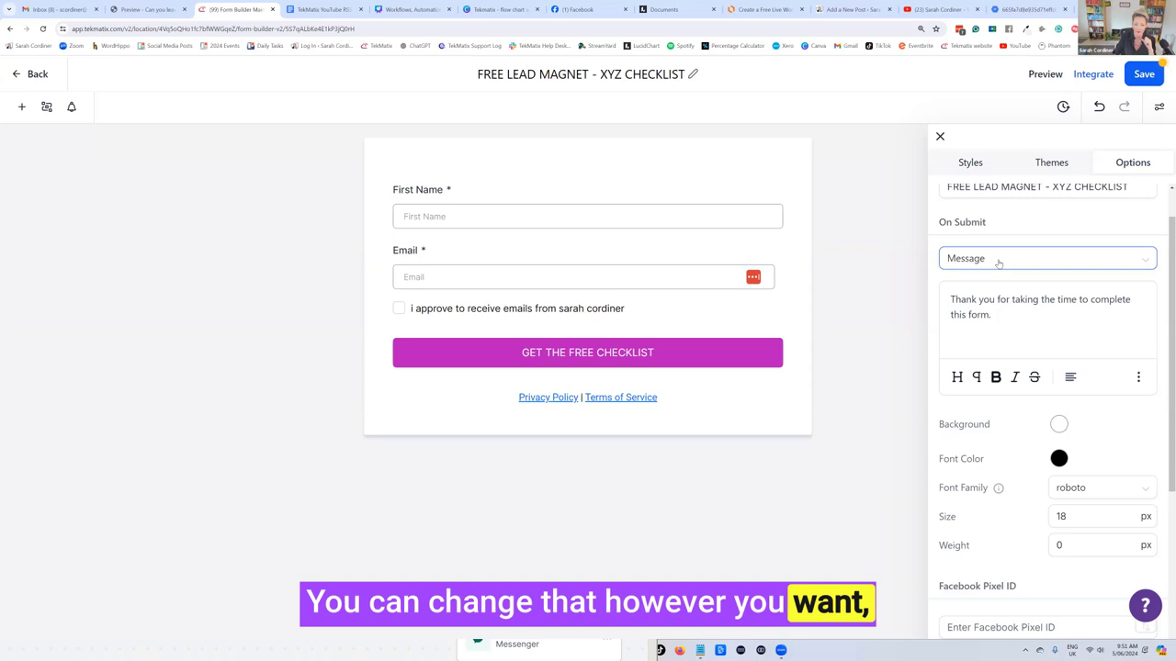
pyautogui.click(998, 261)
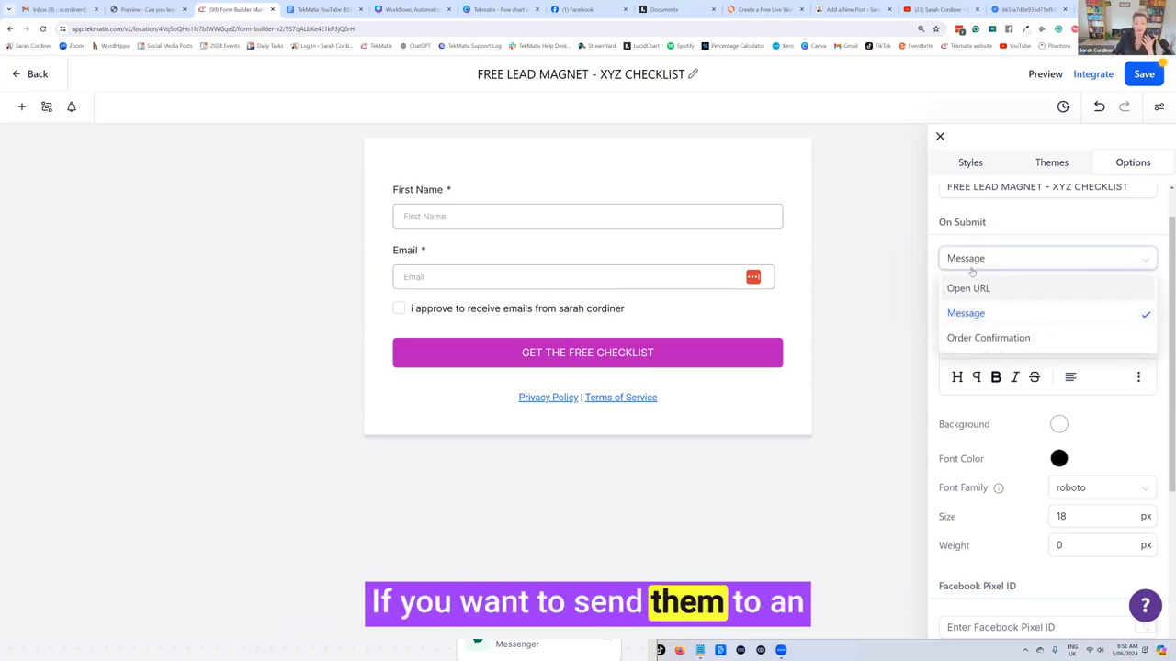
pyautogui.click(975, 290)
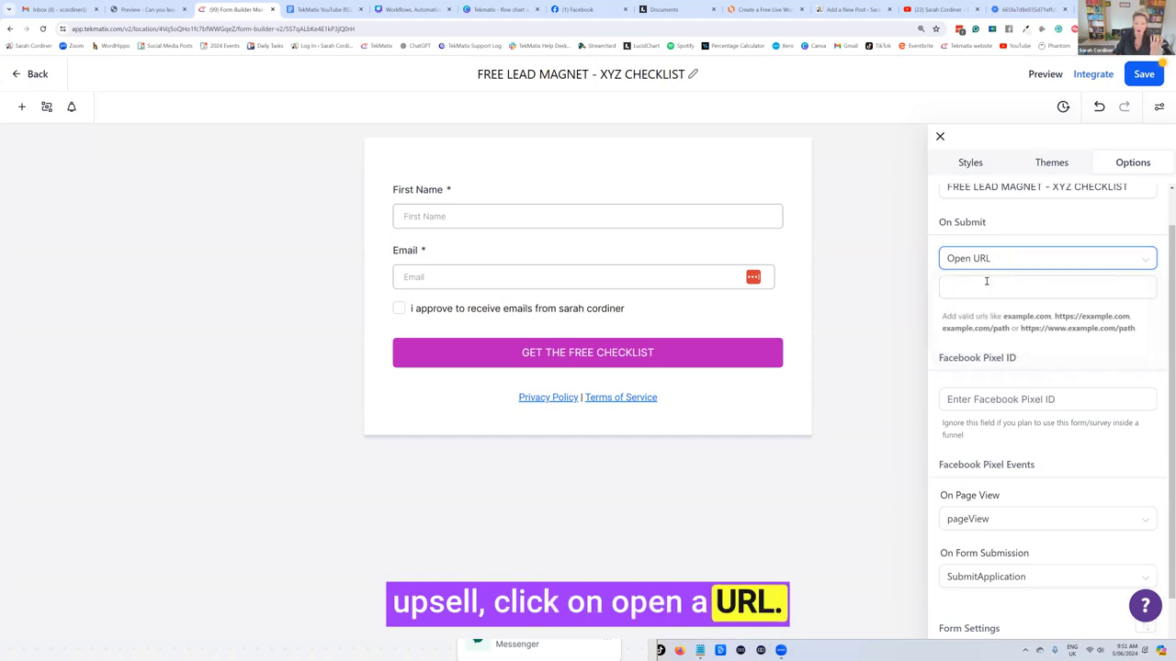
pyautogui.click(982, 290)
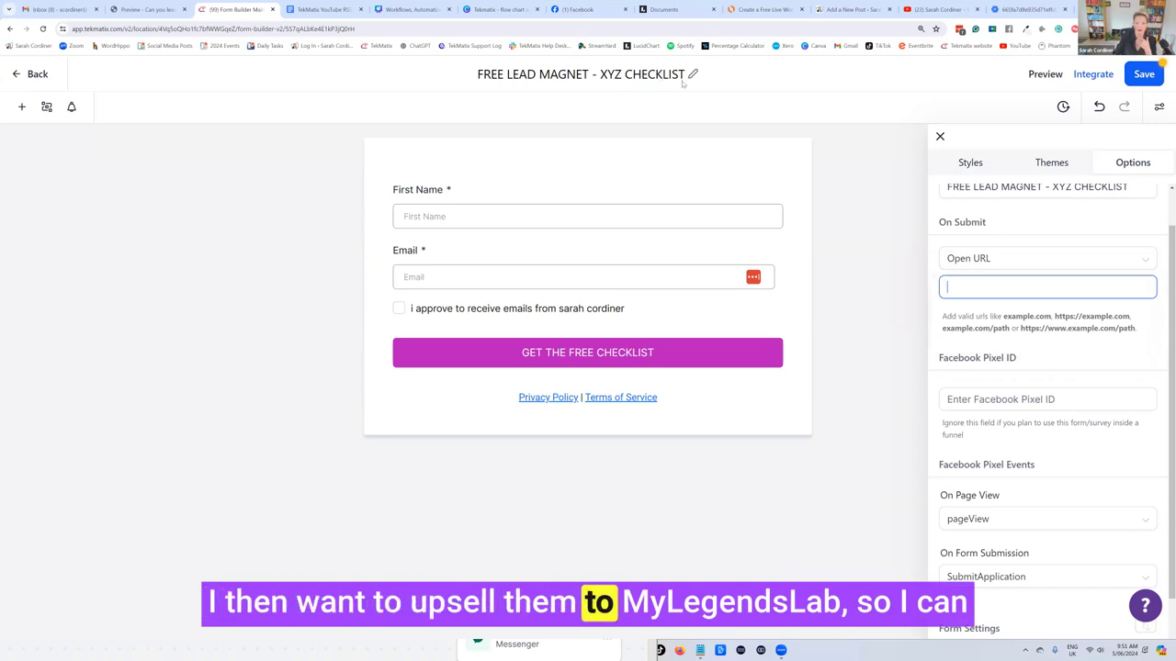
pyautogui.write('W')
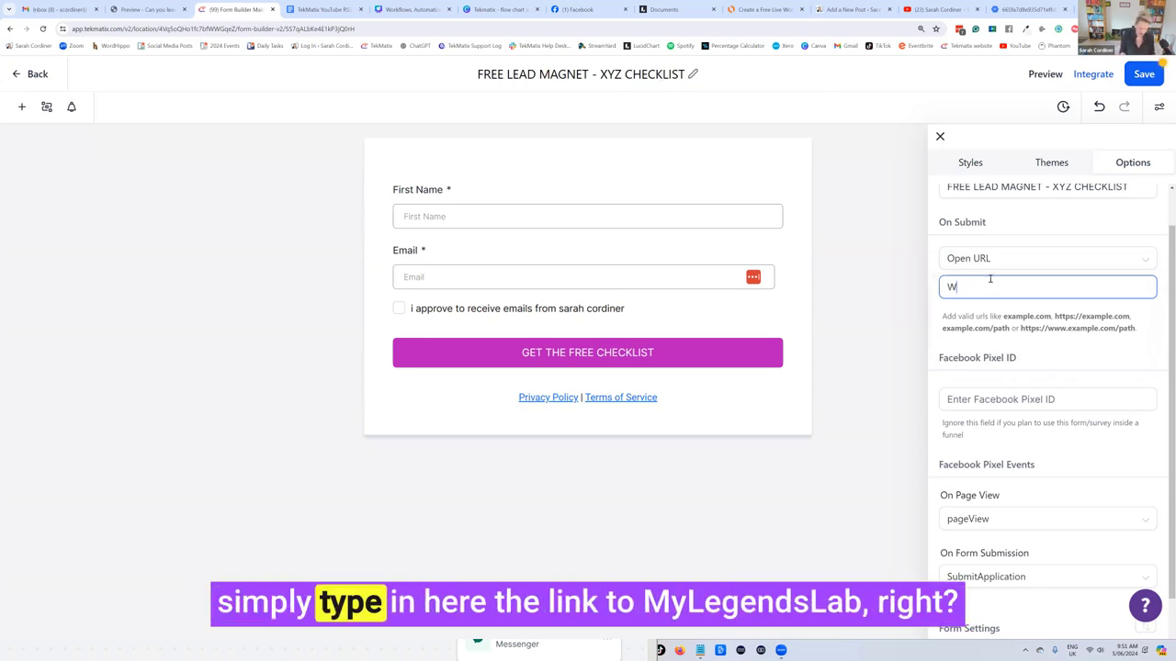
pyautogui.write('WW.SARAHCORDONER')
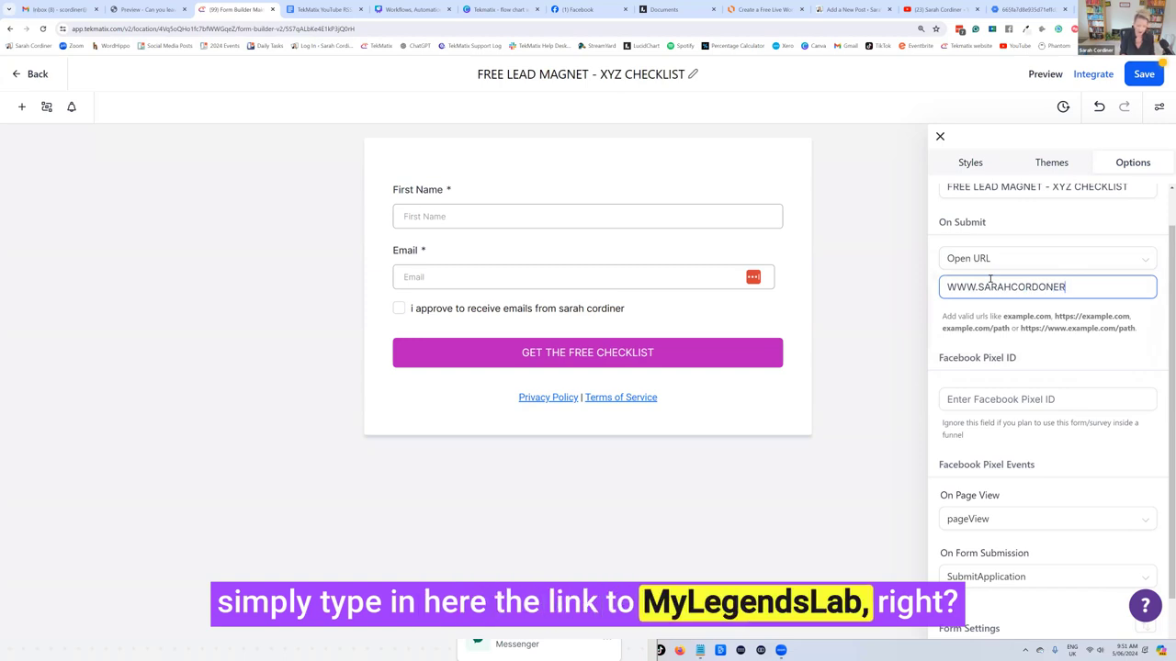
pyautogui.press('BackSpace')
pyautogui.press('BackSpace')
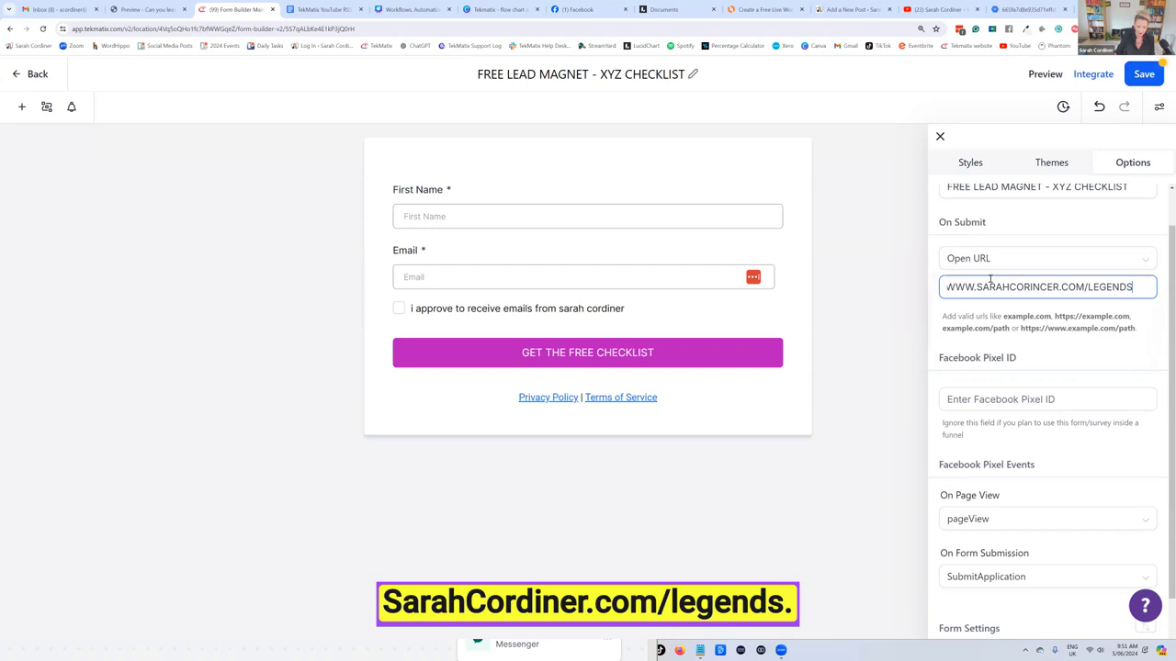
# Step: Turn on Sticky Contact and save the form
pyautogui.scroll(-1, 991, 279)
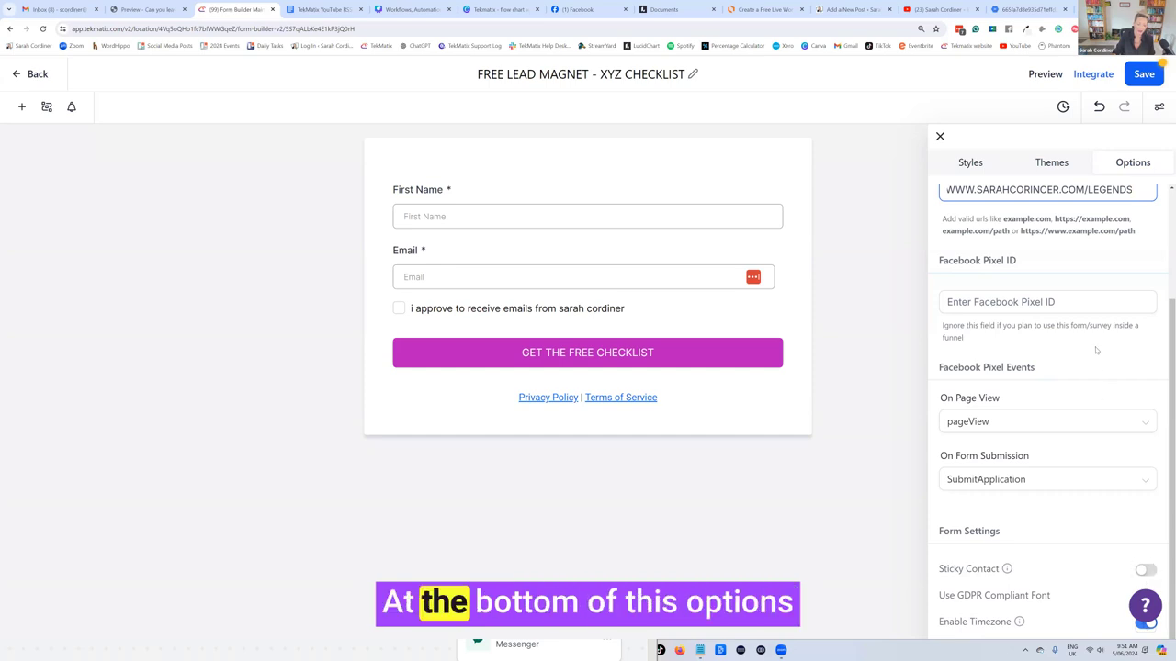
pyautogui.scroll(2, 1084, 183)
pyautogui.scroll(-2, 1141, 546)
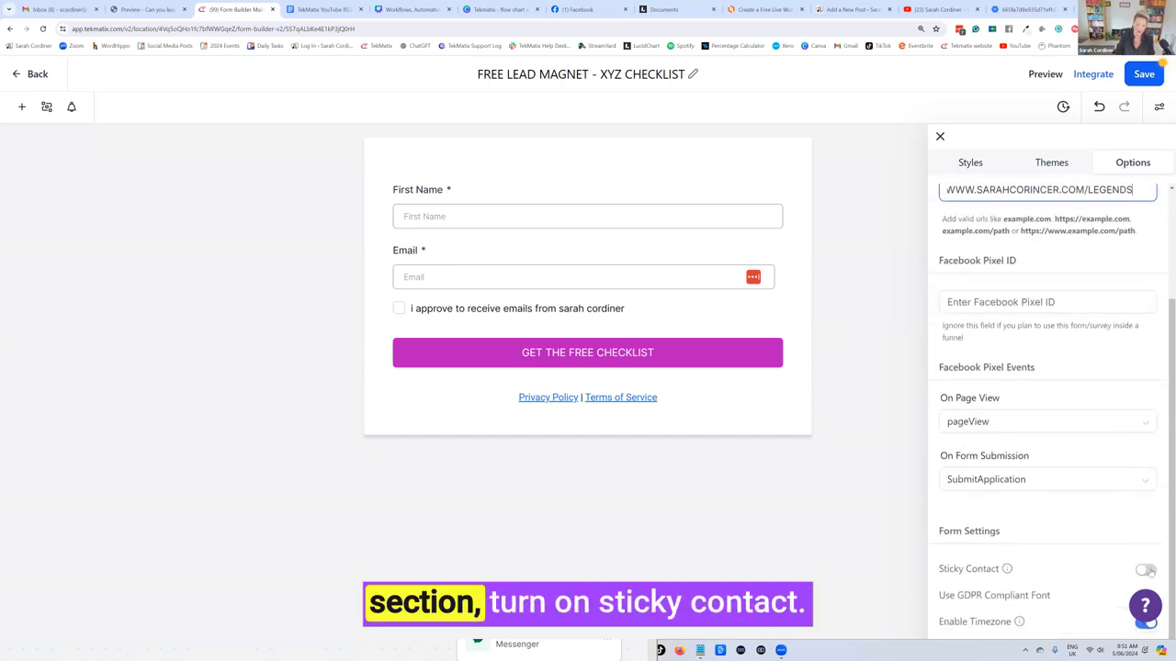
pyautogui.click(1147, 570)
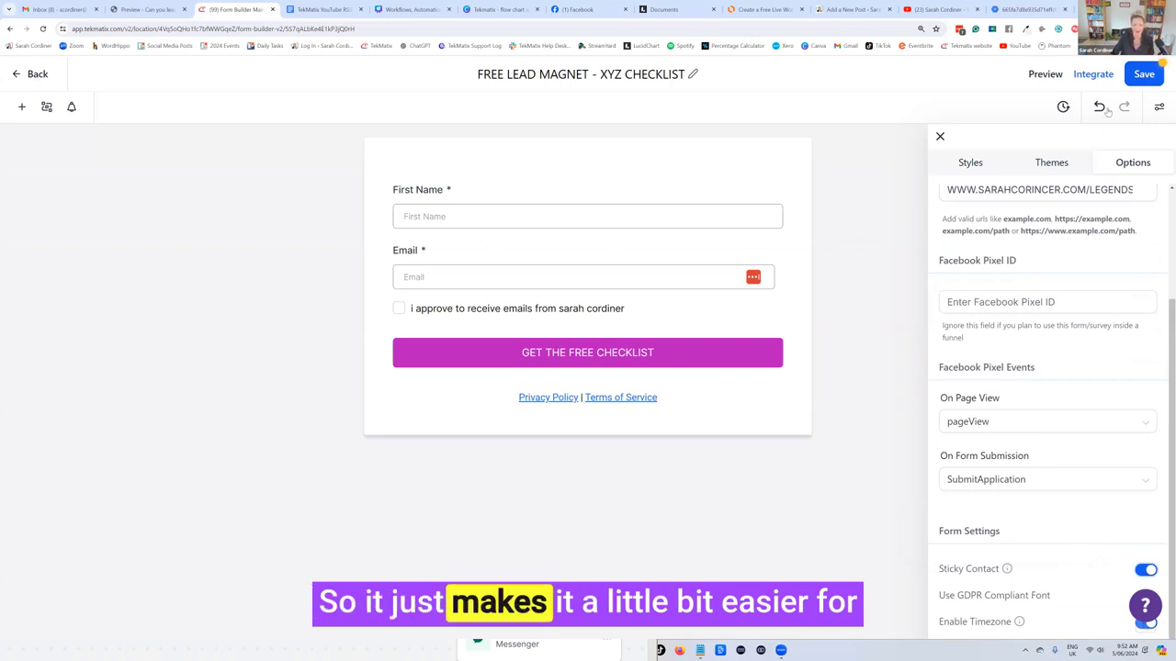
pyautogui.click(1145, 77)
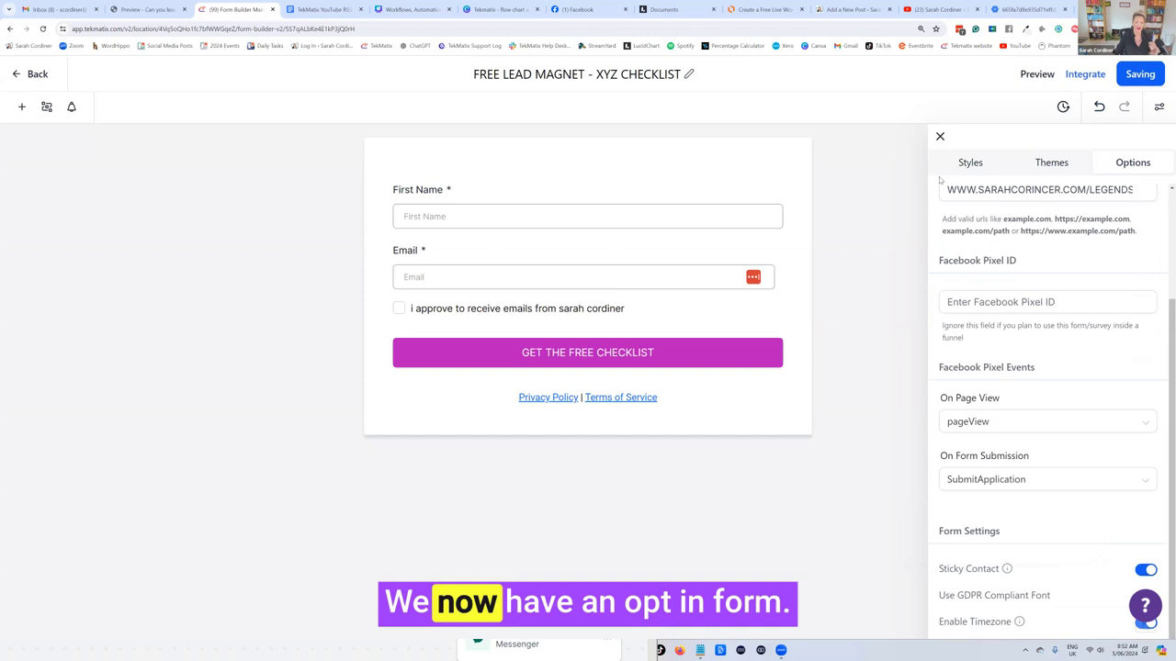
pyautogui.click(941, 137)
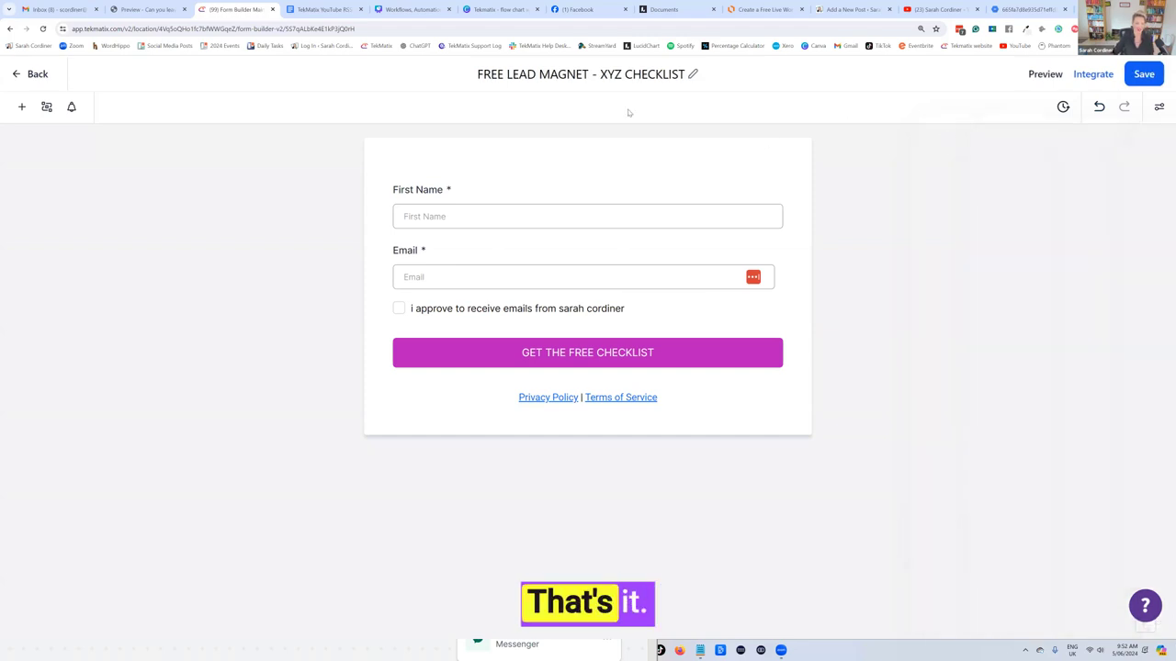
# Step: Add a FREE XYZ Checklist heading at the top of the form at size 30
pyautogui.click(23, 108)
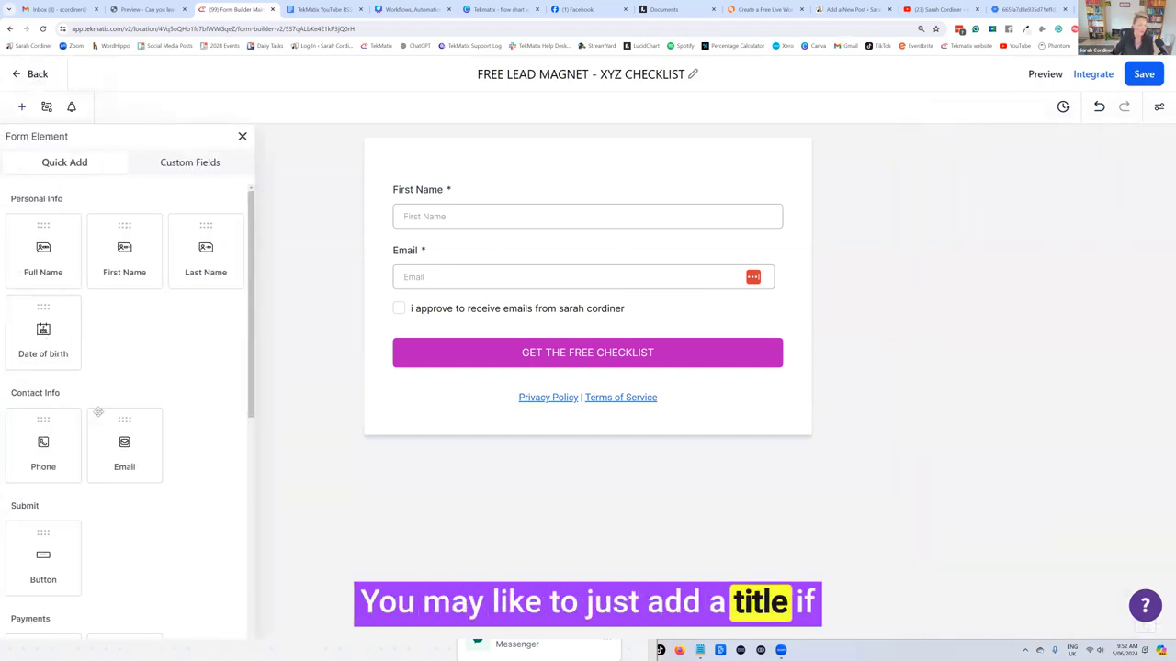
pyautogui.scroll(-6, 82, 355)
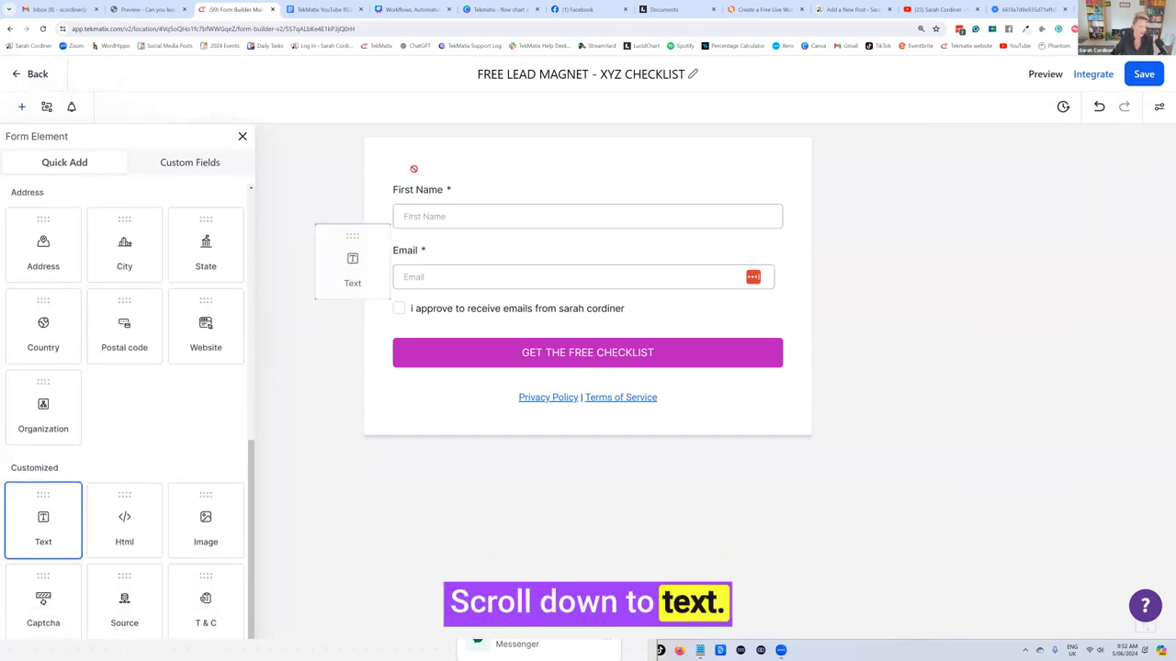
pyautogui.moveTo(414, 169); pyautogui.dragTo(472, 215)
pyautogui.click(465, 204)
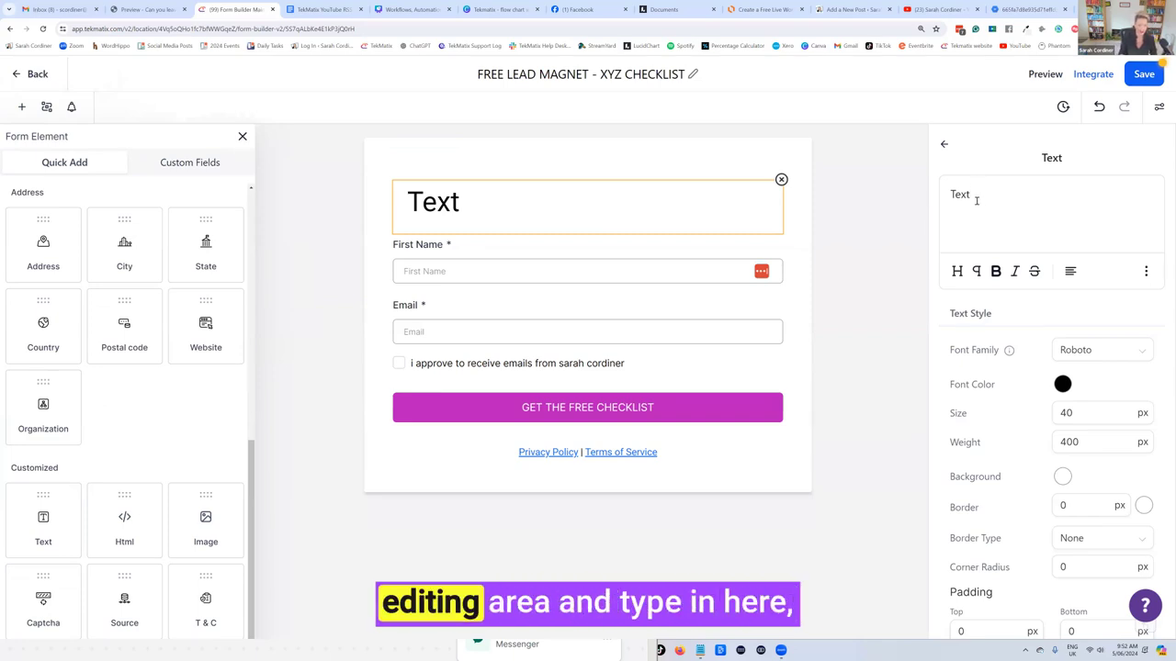
pyautogui.press('BackSpace')
pyautogui.press('BackSpace')
pyautogui.press('BackSpace')
pyautogui.press('BackSpace')
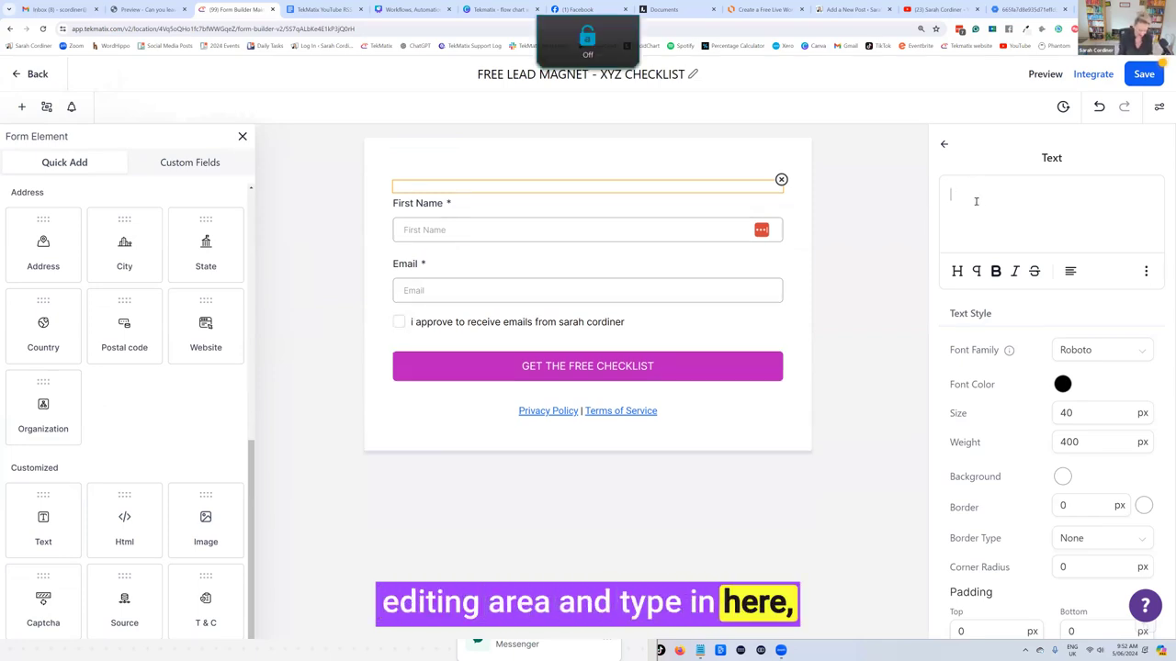
pyautogui.write("Get Sarah's FREE XYZ Checklist!")
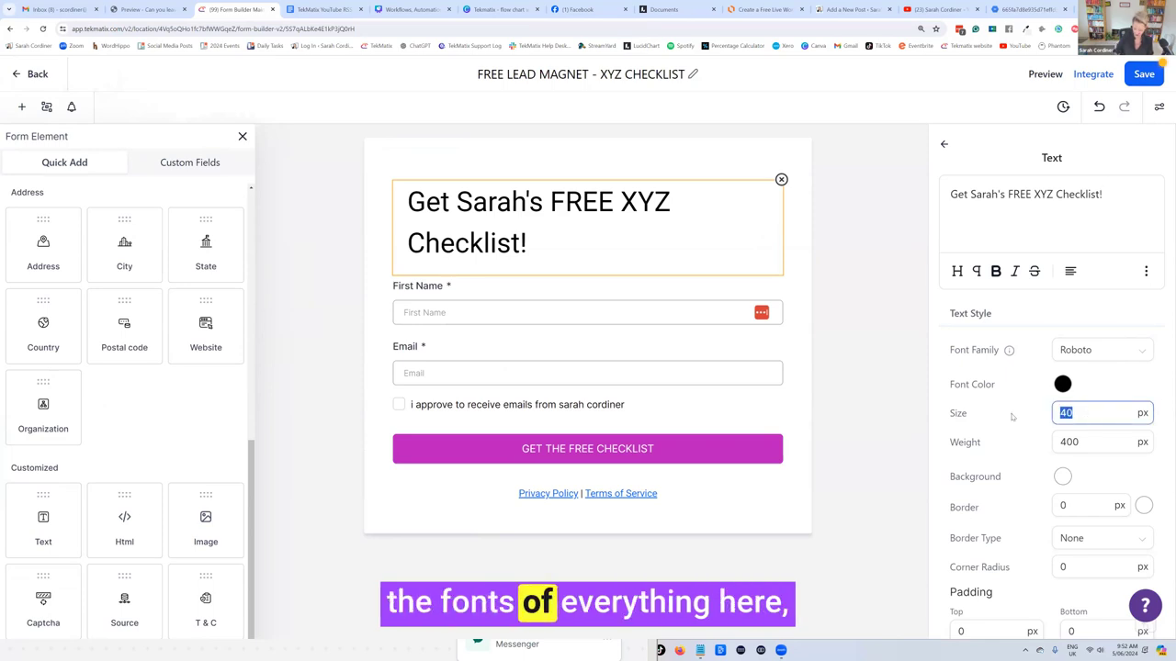
pyautogui.write('30')
pyautogui.click(882, 414)
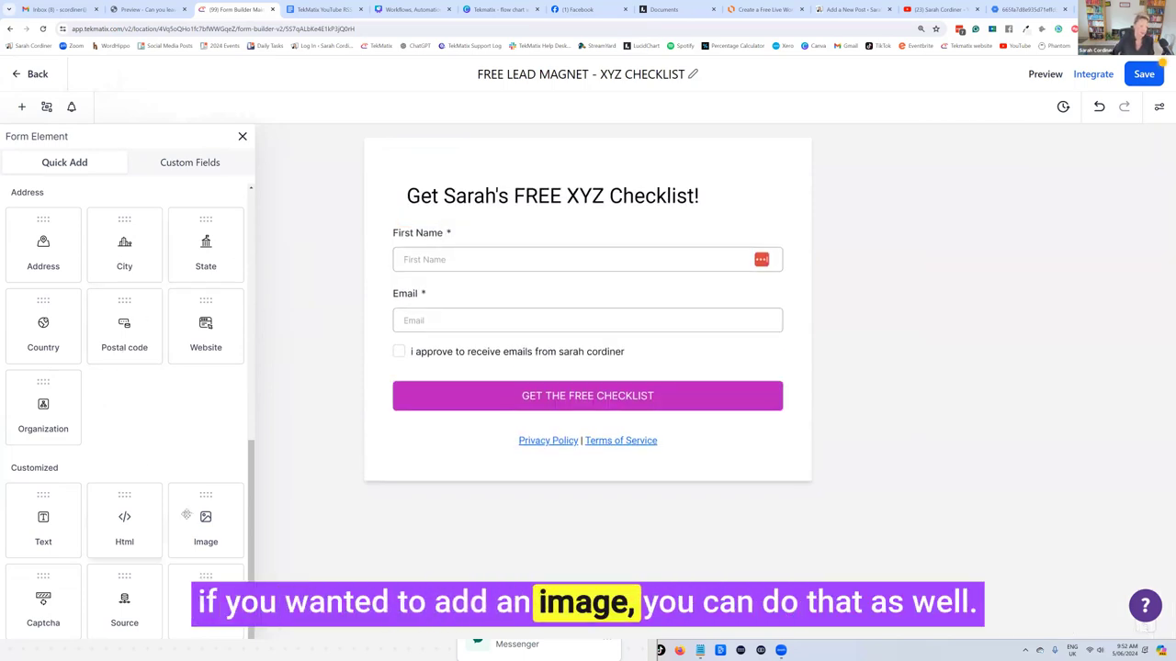
# Step: Place an image block above First Name and upload the checklist image
pyautogui.moveTo(187, 515); pyautogui.dragTo(416, 240)
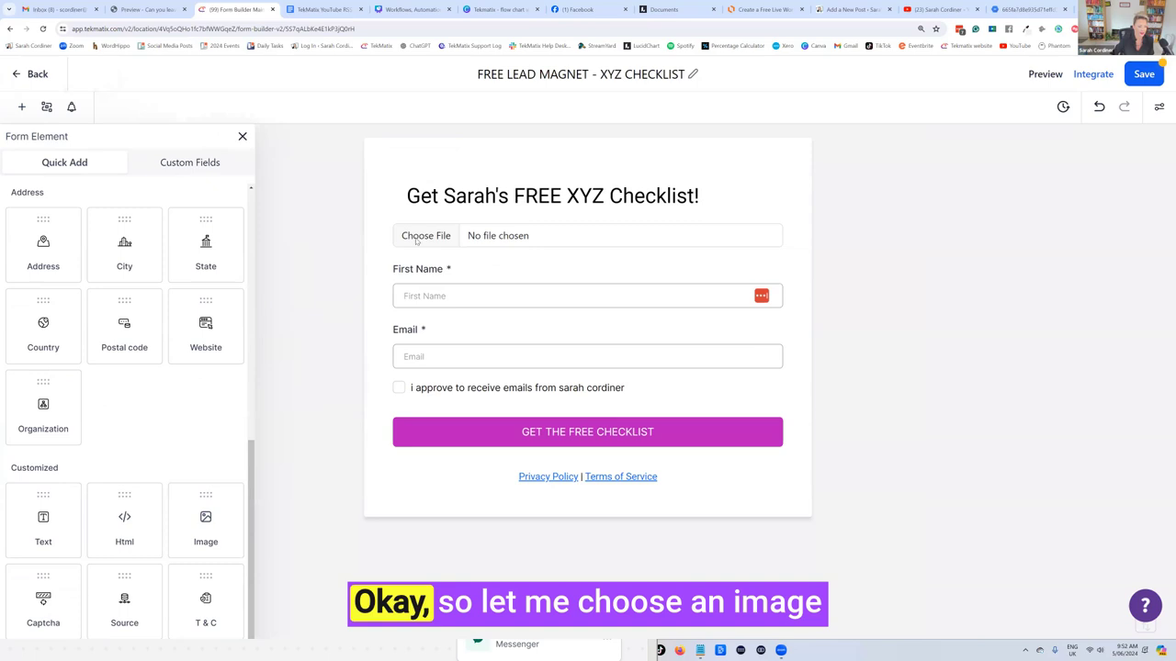
pyautogui.click(424, 240)
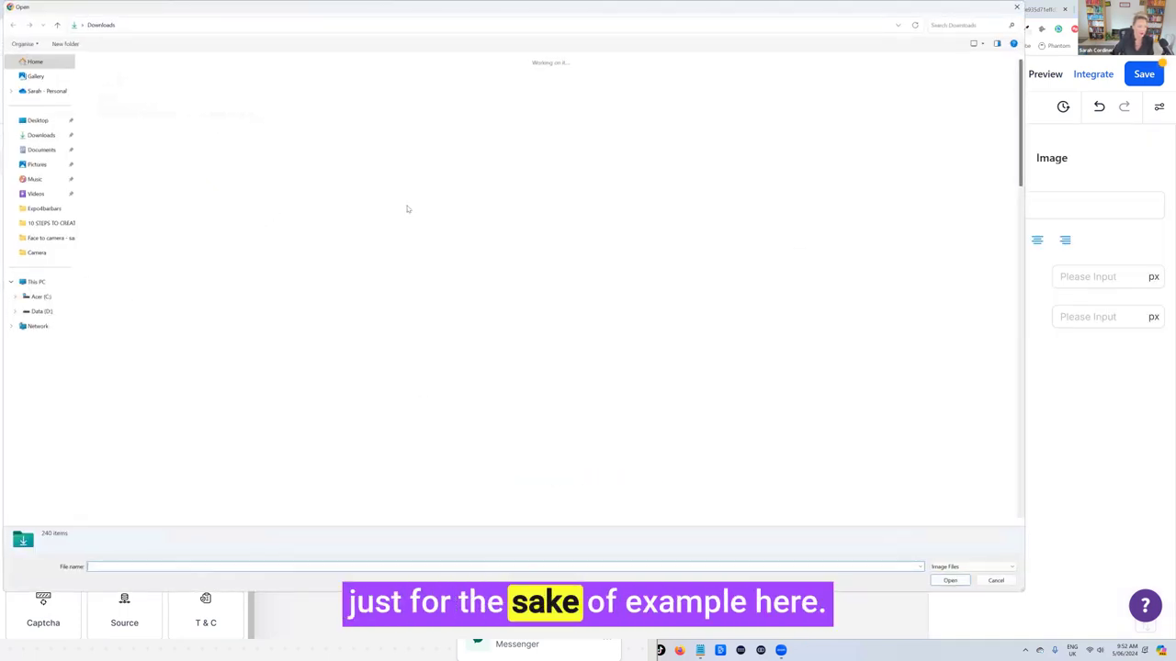
pyautogui.scroll(-5, 677, 379)
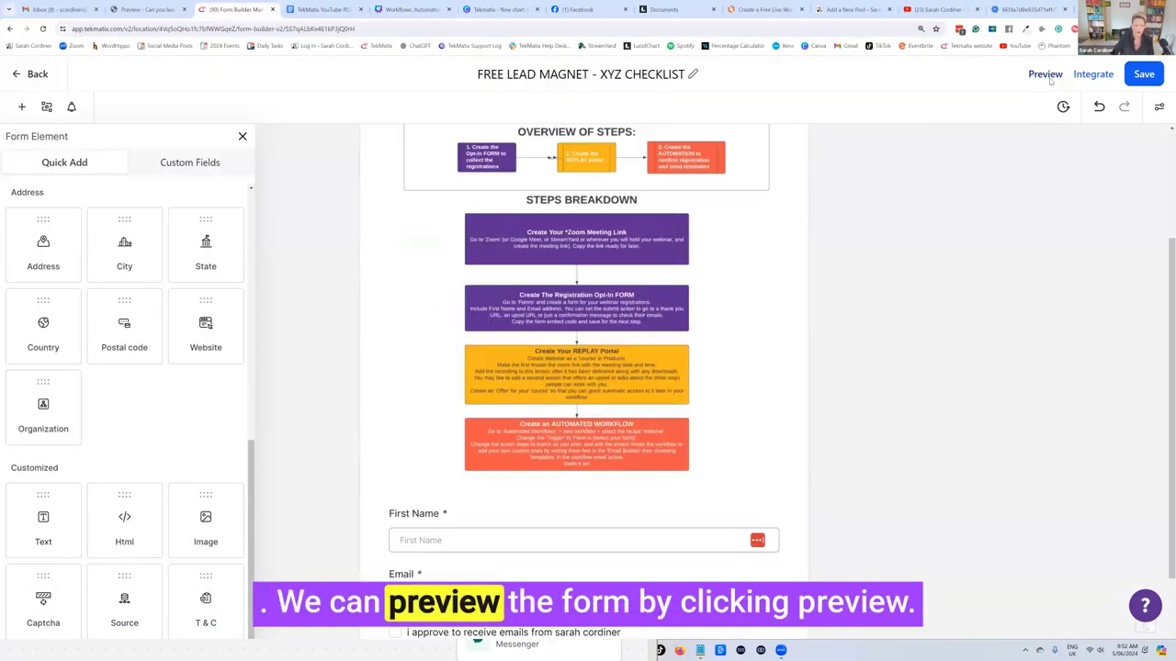
# Step: Preview the form, then copy its inline shareable form link
pyautogui.click(1045, 73)
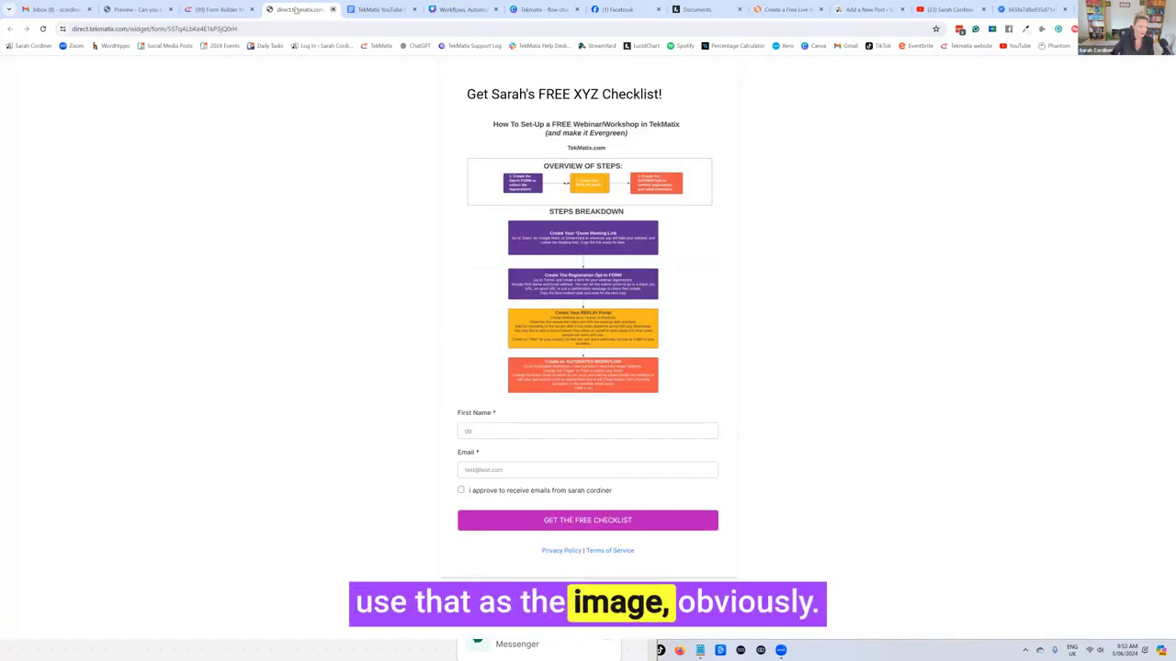
pyautogui.middleClick(296, 9)
pyautogui.click(1093, 76)
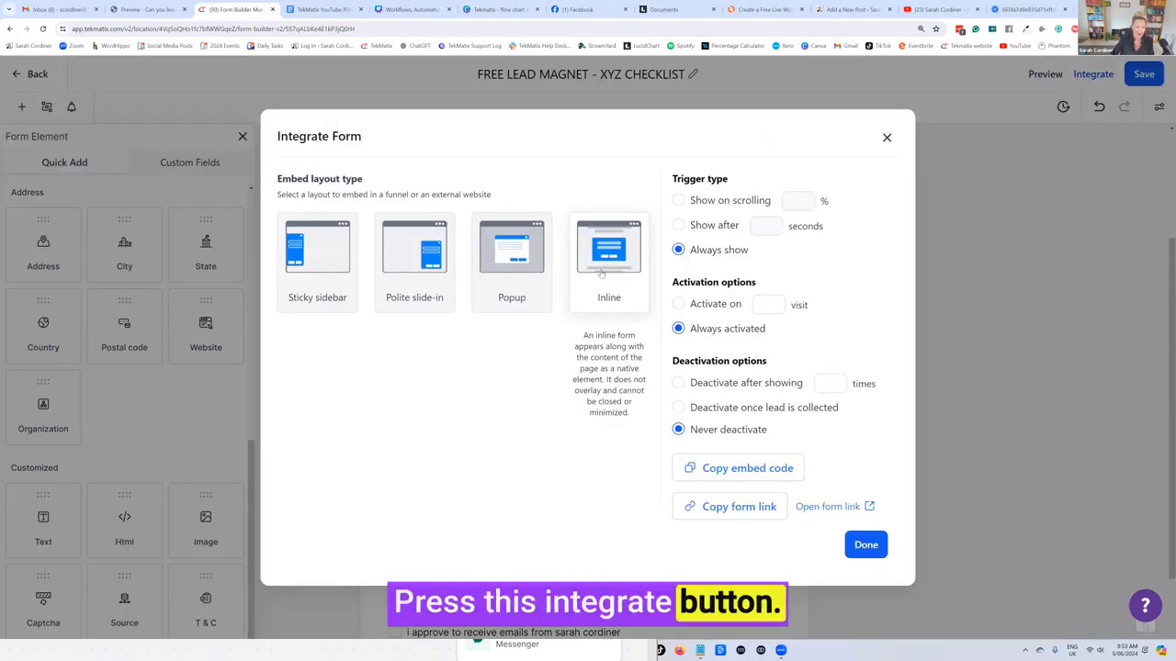
pyautogui.click(740, 509)
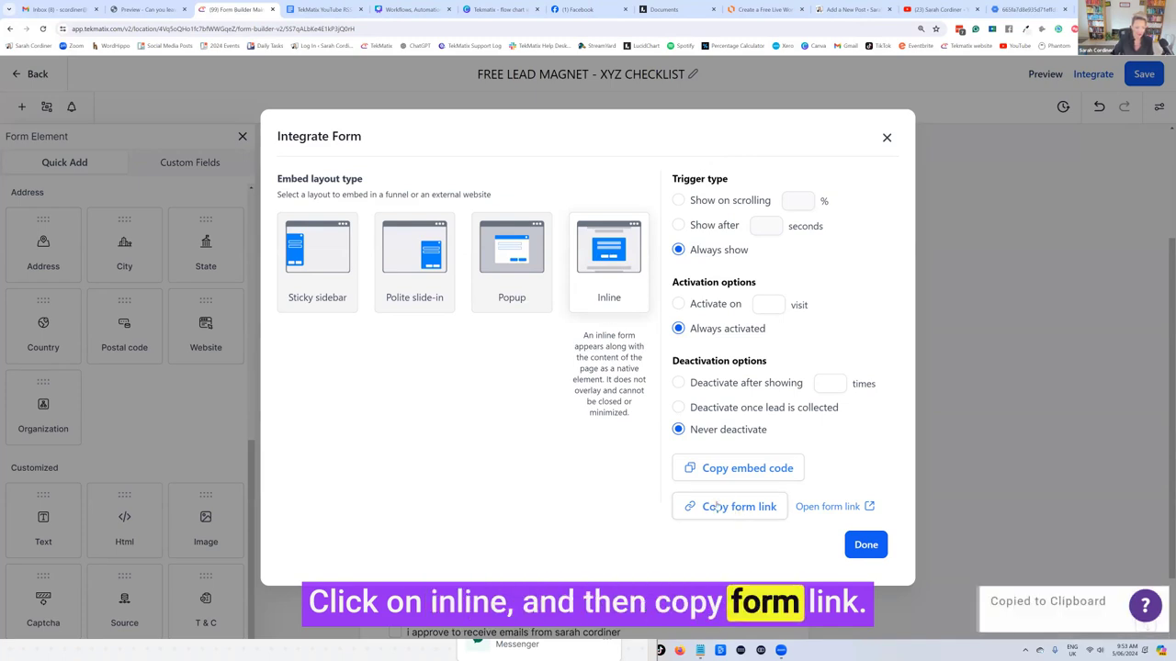
pyautogui.click(887, 138)
# Step: Load the copied form link in a new tab to check the live opt-in form
pyautogui.hotkey('ctrl', 't')
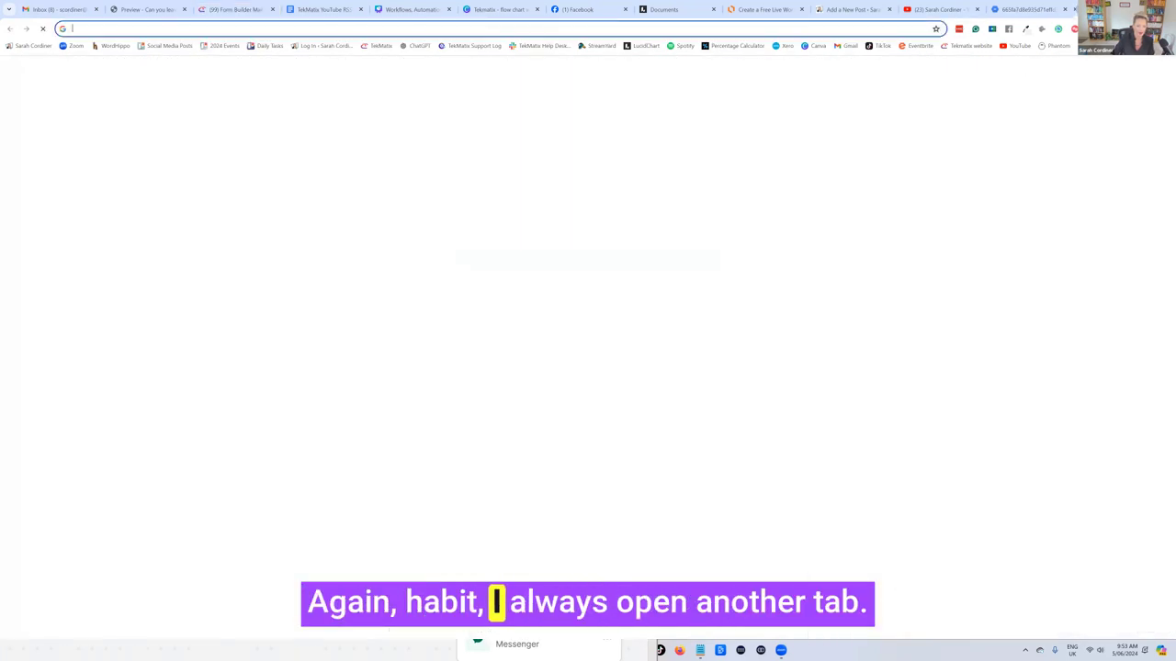
pyautogui.click(592, 28)
pyautogui.hotkey('ctrl', 'v')
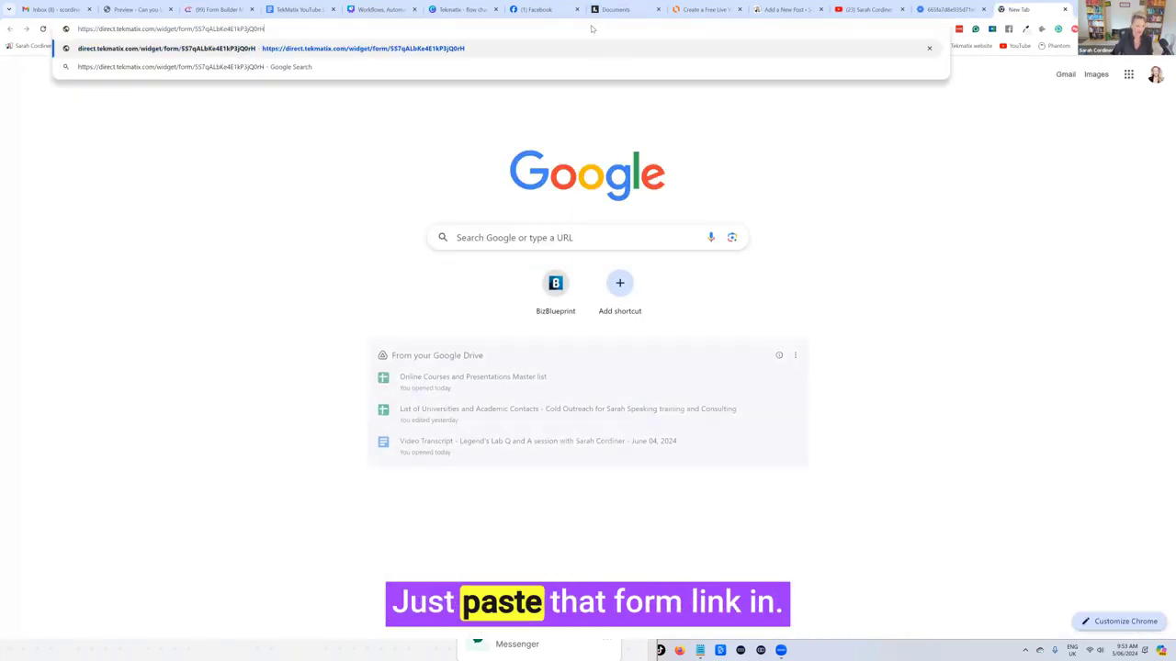
pyautogui.press('Return')
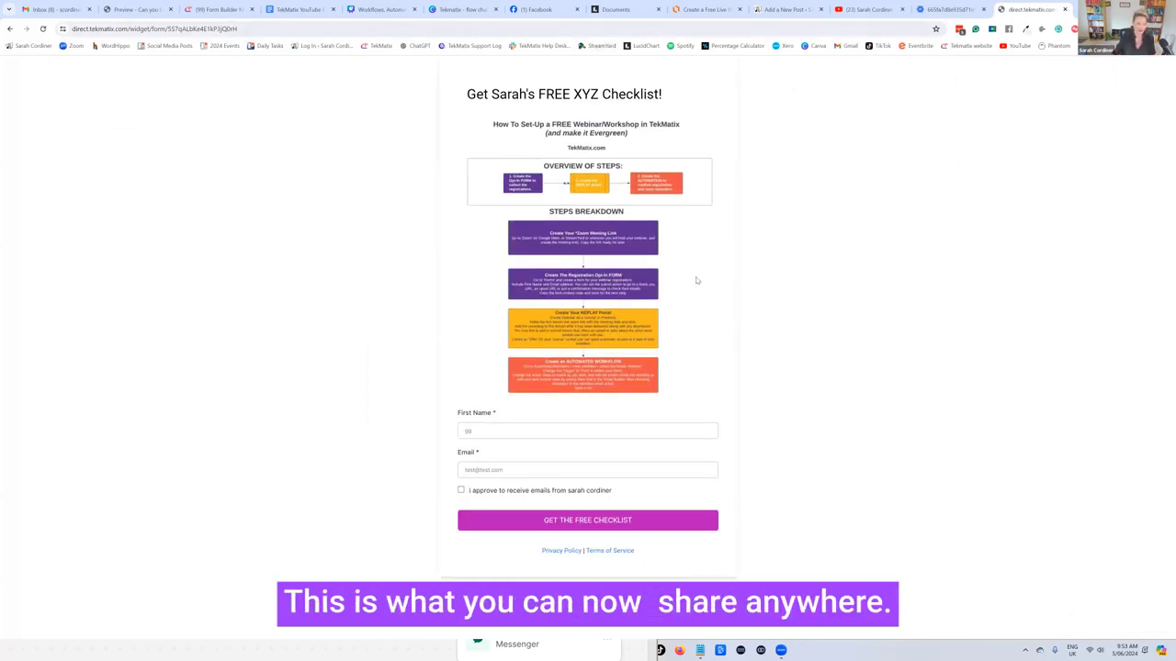
pyautogui.click(218, 9)
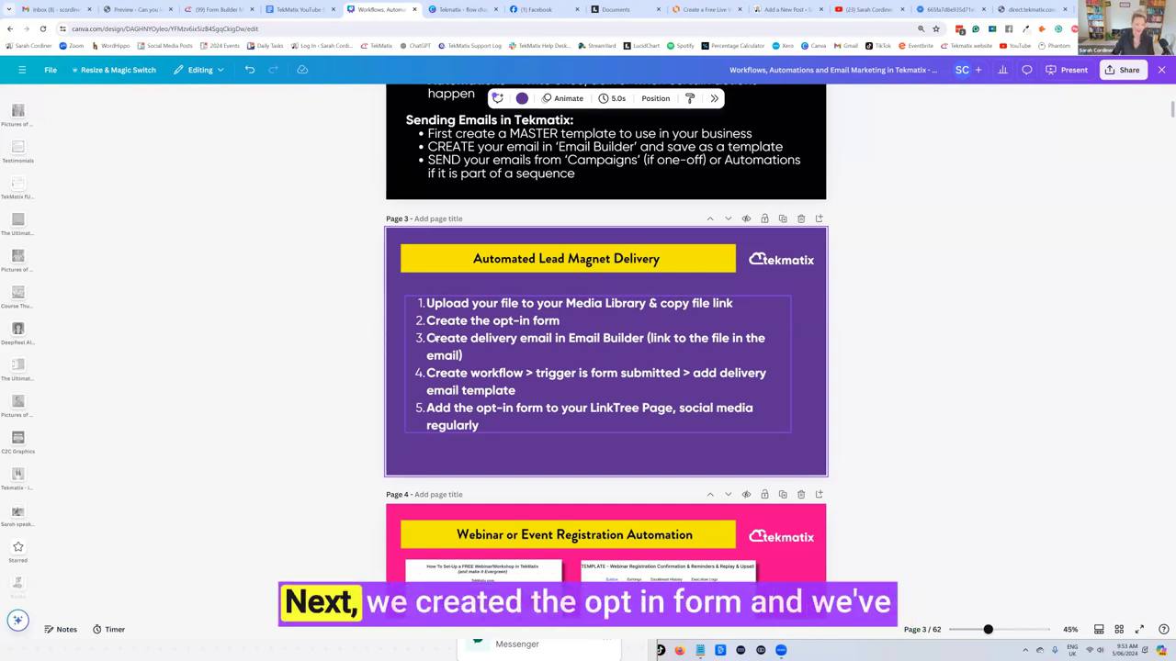
pyautogui.click(556, 320)
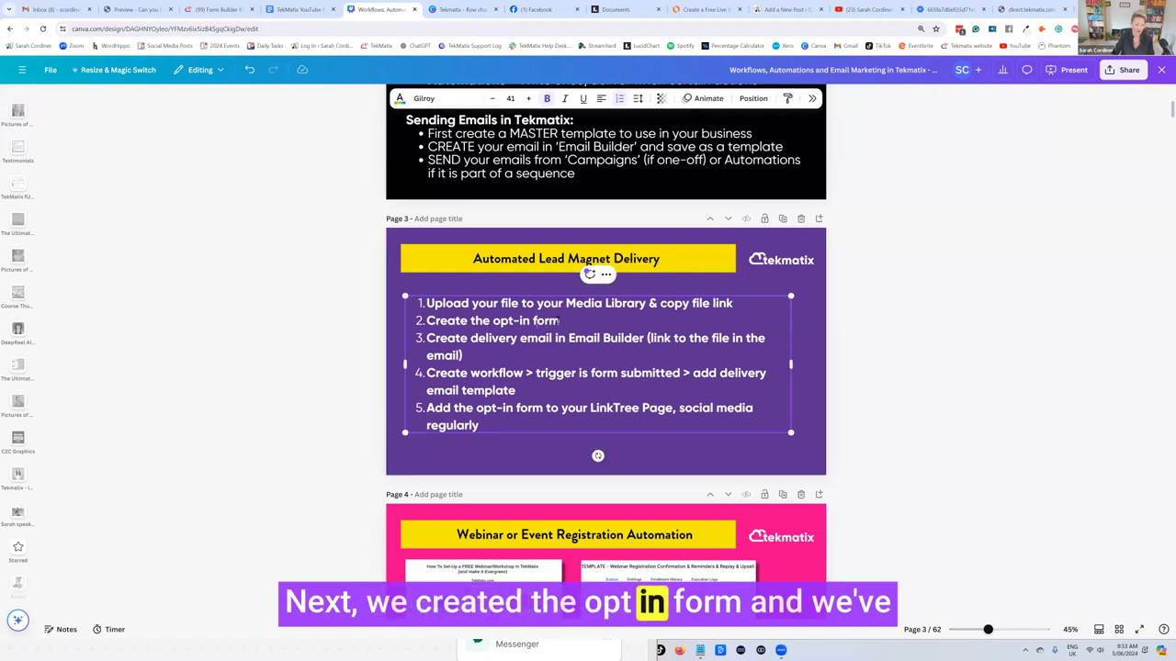
pyautogui.moveTo(507, 321); pyautogui.dragTo(492, 321)
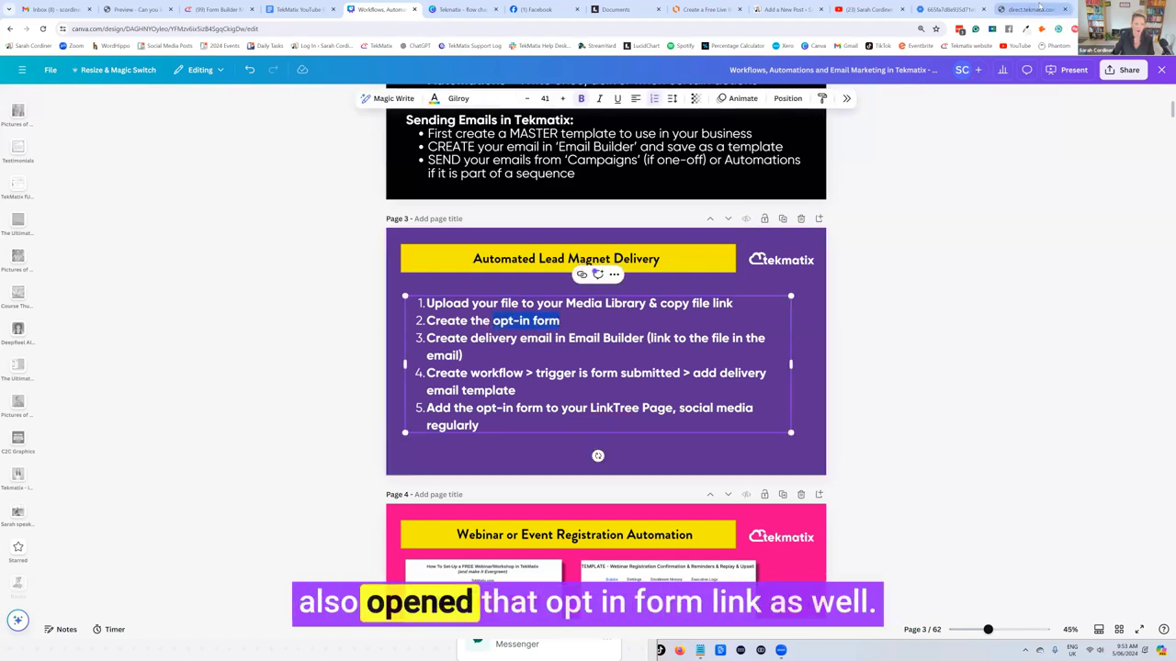
pyautogui.hotkey('ctrl', '9')
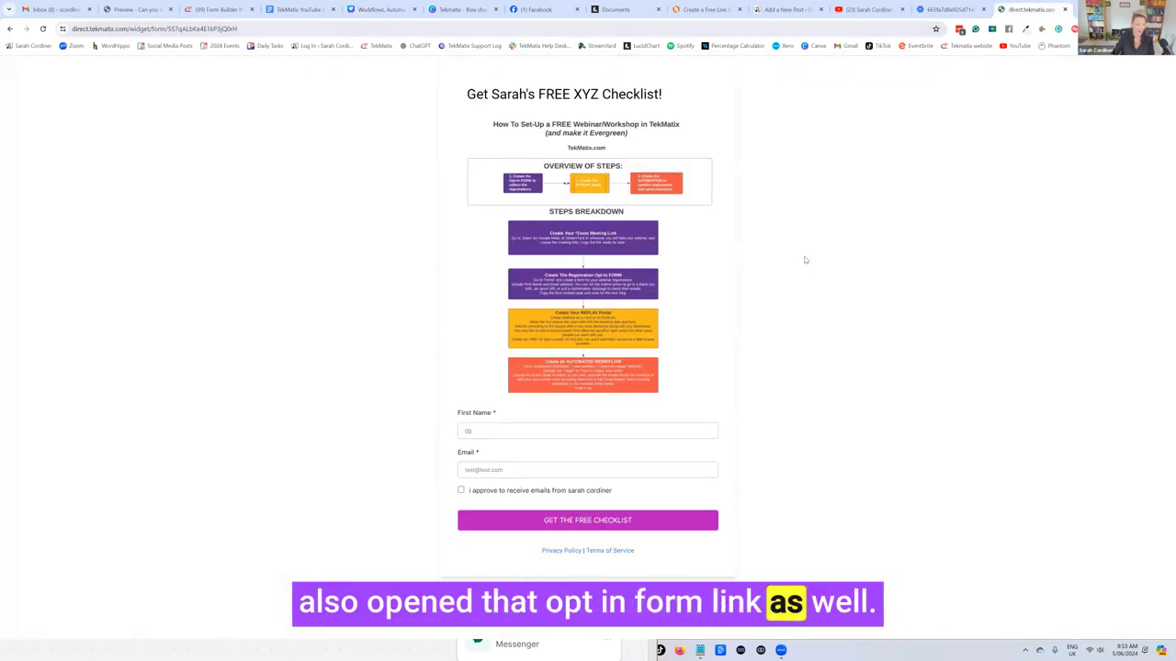
pyautogui.hotkey('ctrl', '5')
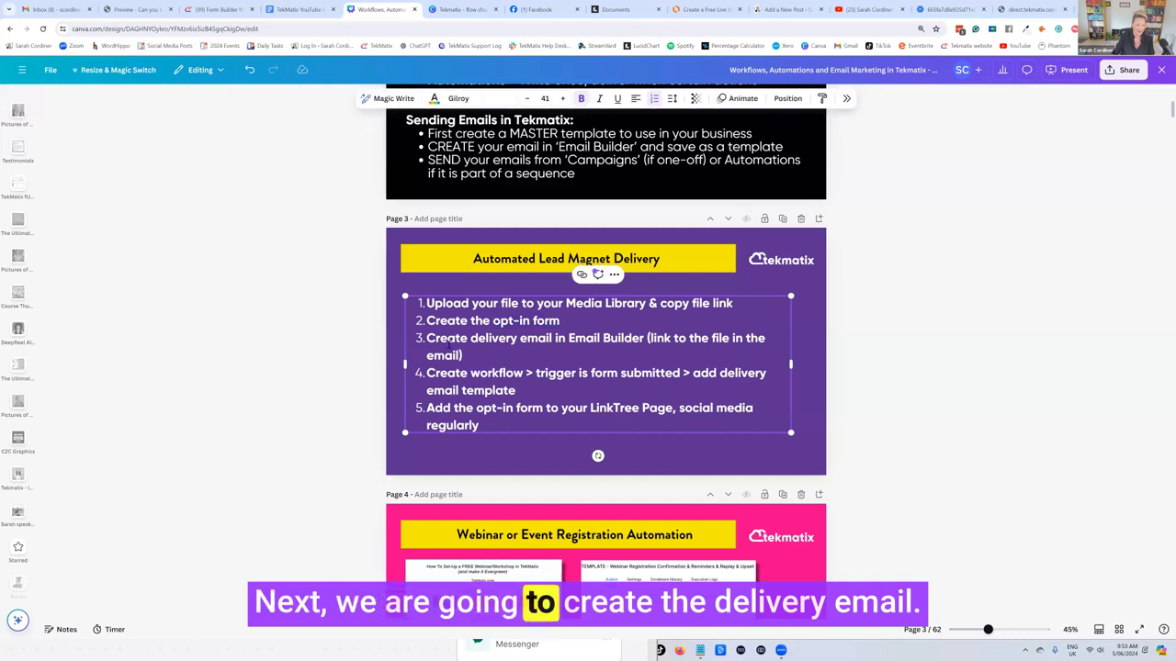
pyautogui.moveTo(463, 356); pyautogui.dragTo(427, 338)
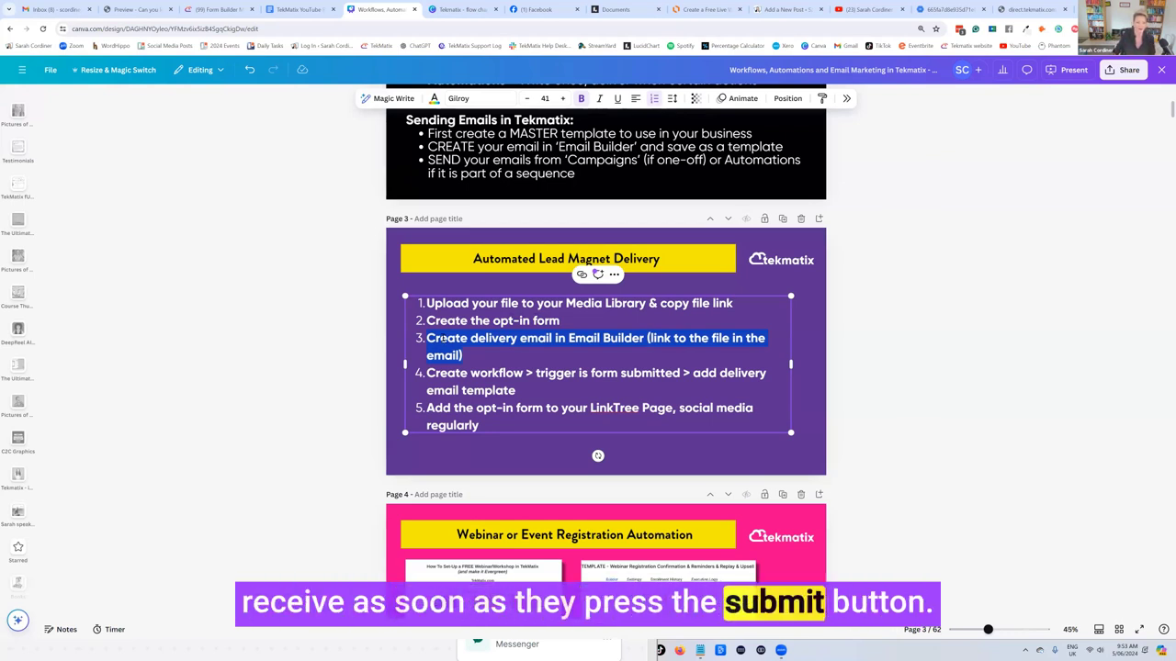
pyautogui.click(428, 372)
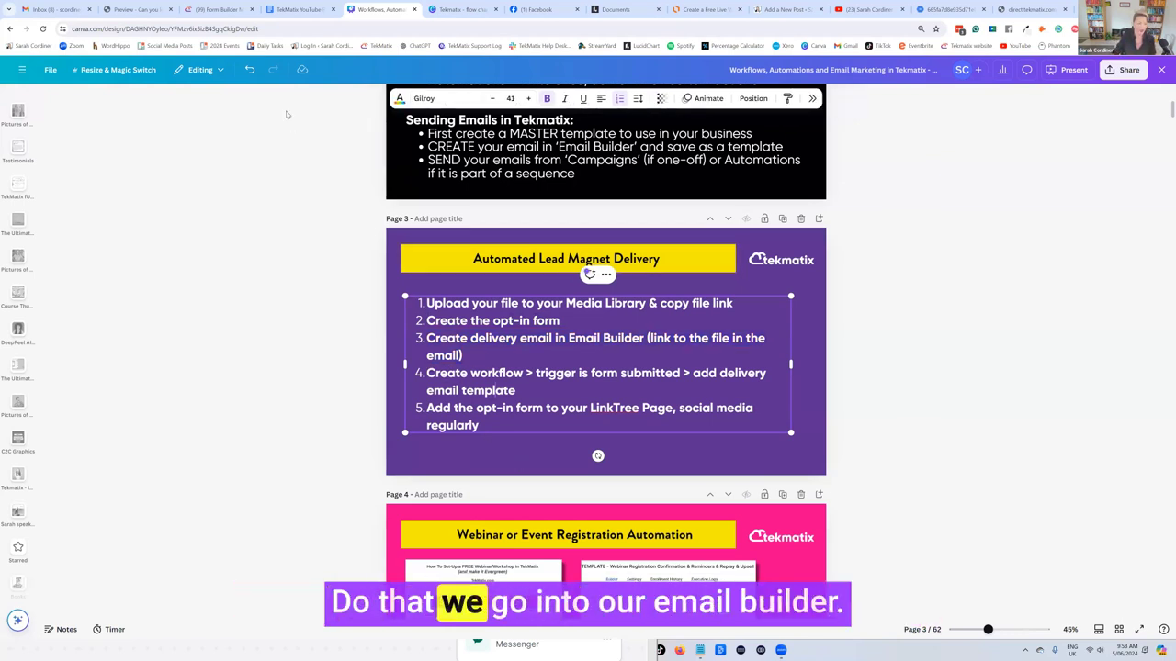
# Step: Go to Marketing & Emails > Email Builder and search the templates for 'master'
pyautogui.click(223, 11)
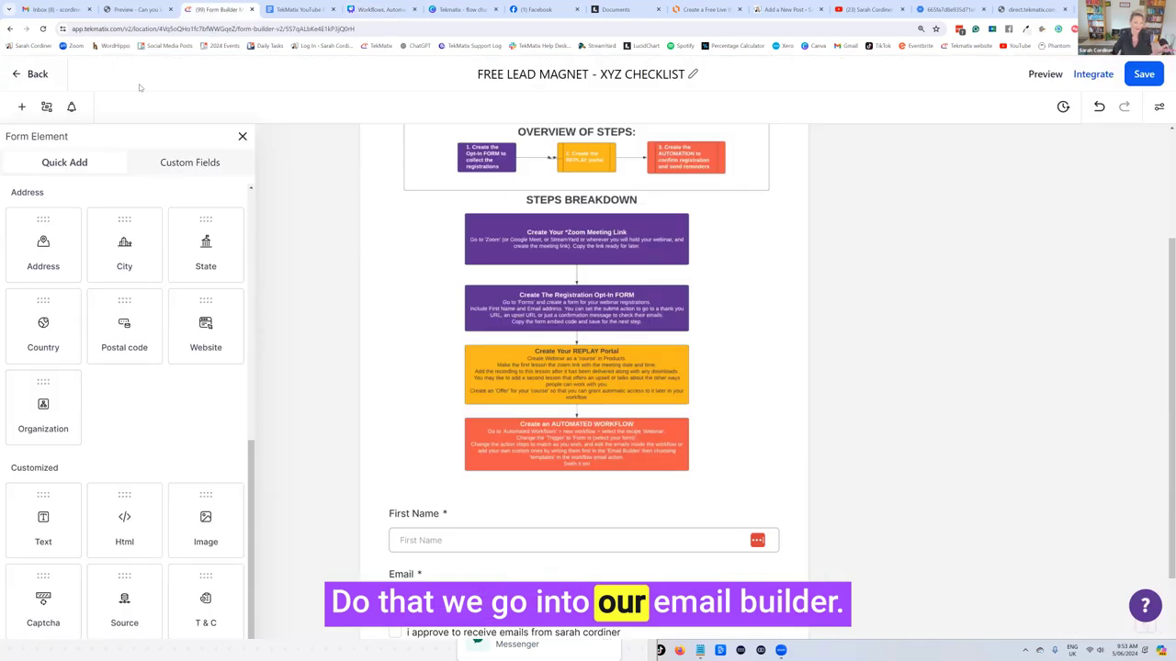
pyautogui.click(19, 81)
pyautogui.click(83, 415)
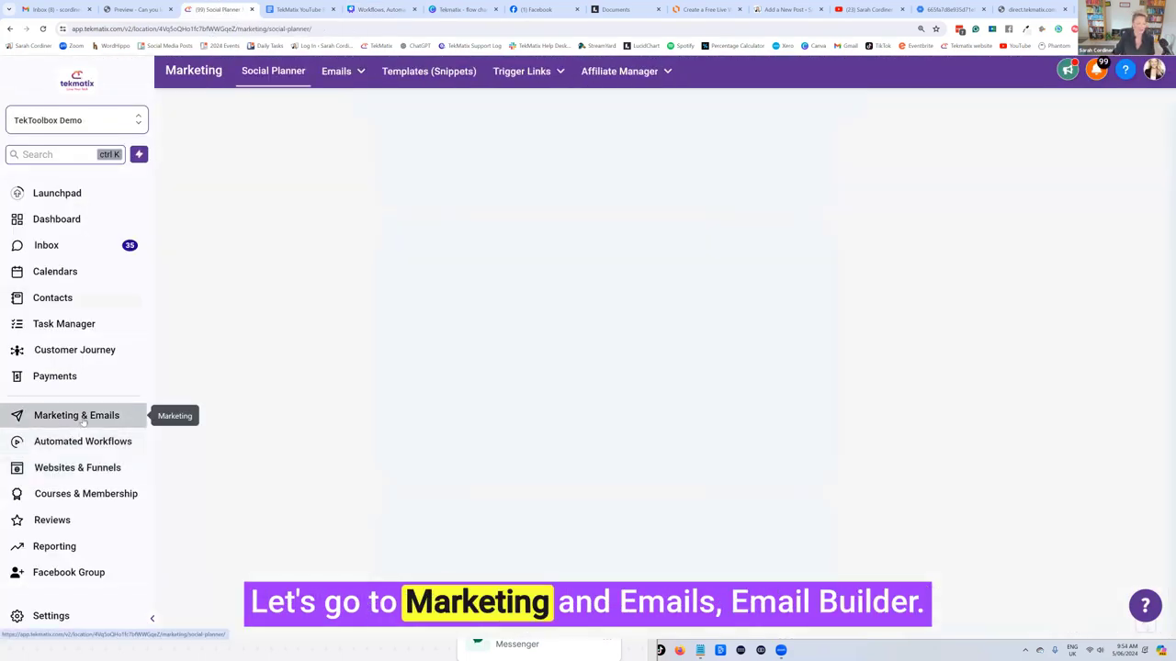
pyautogui.moveTo(347, 73)
pyautogui.click(325, 152)
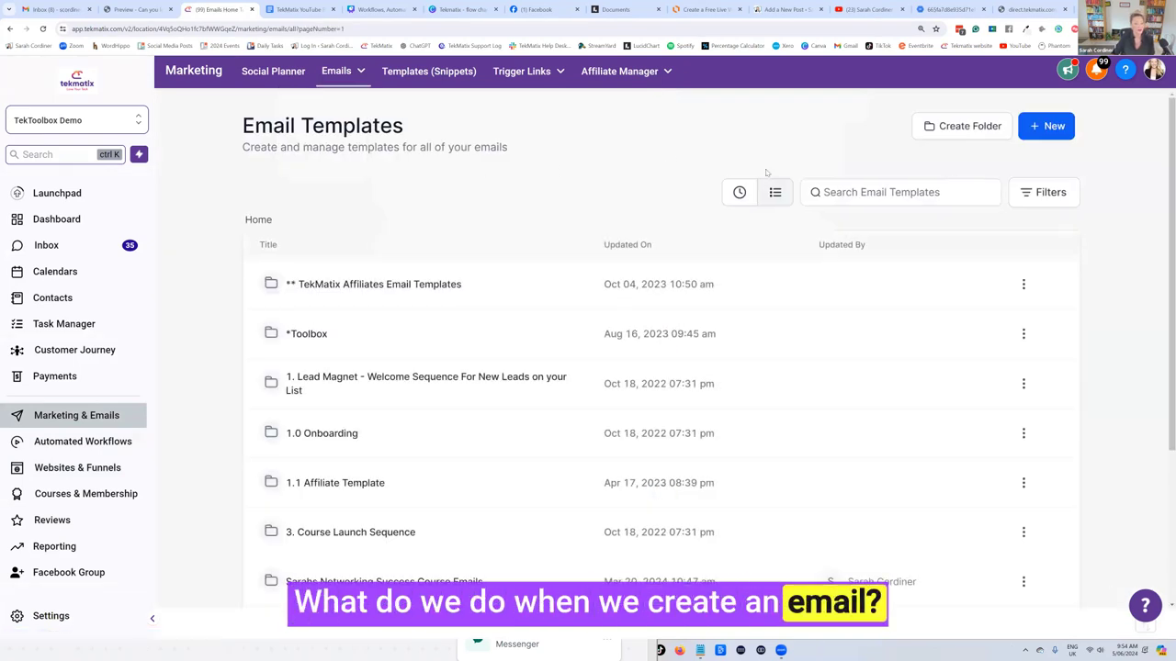
pyautogui.click(832, 192)
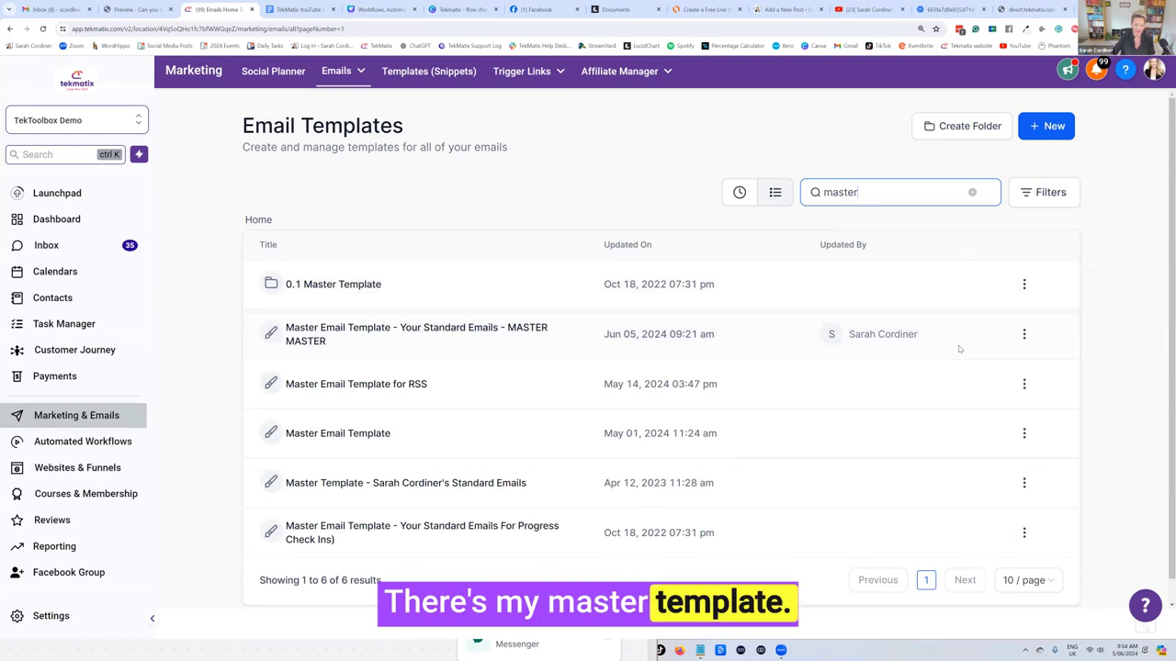
# Step: Clone the standard-emails master template, naming it after the creator's XYZ Free Checklist lead magnet
pyautogui.click(1025, 334)
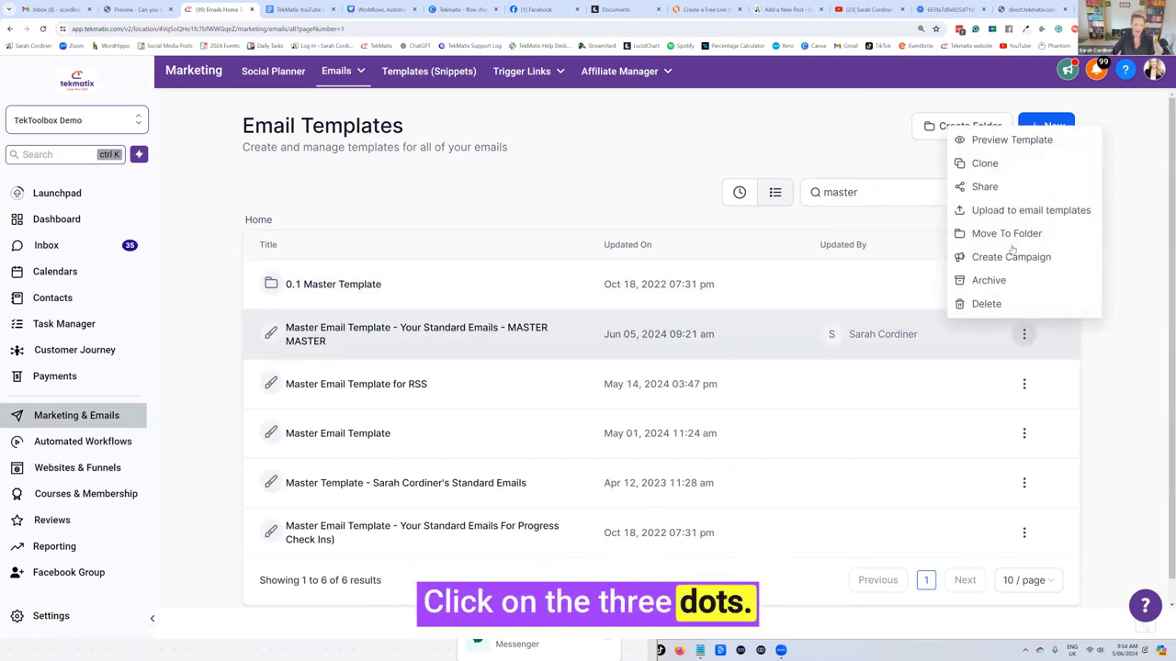
pyautogui.click(992, 164)
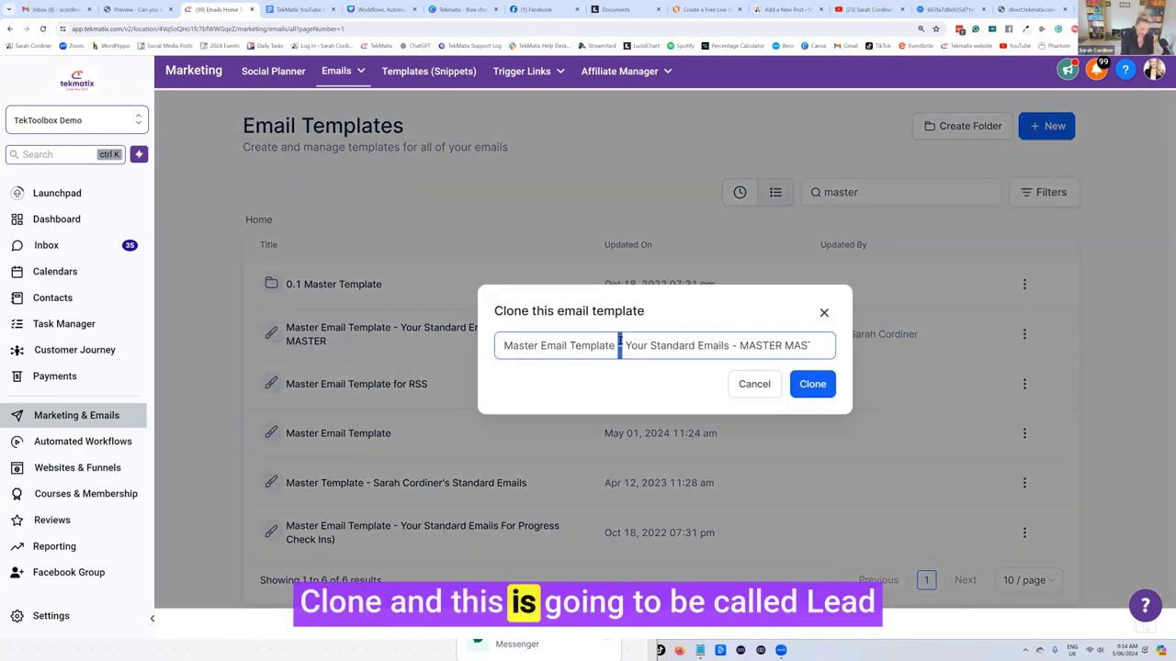
pyautogui.tripleClick(620, 346)
pyautogui.write('L')
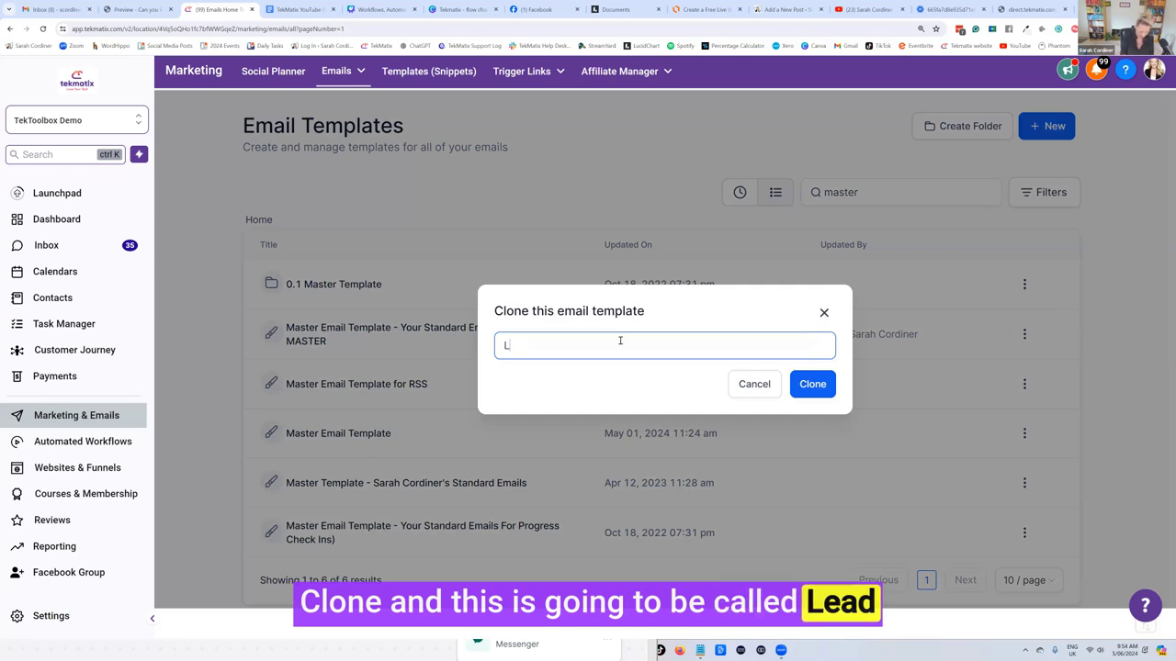
pyautogui.write("ead Magnet - Sarah's ")
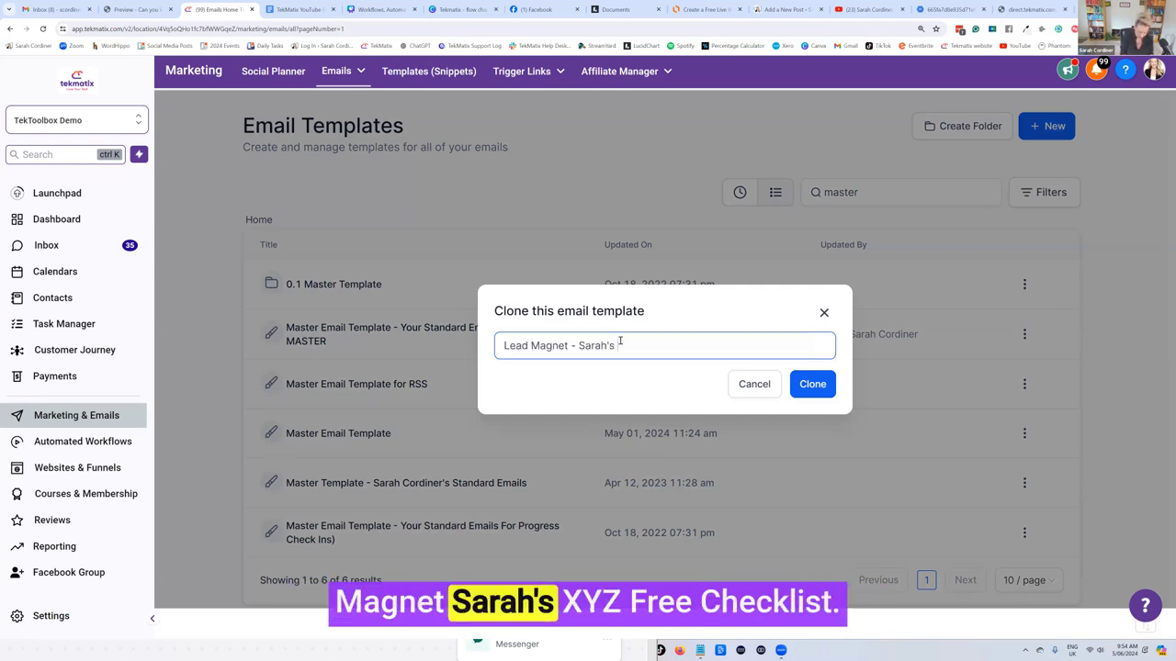
pyautogui.write('XYZ Free Checklist')
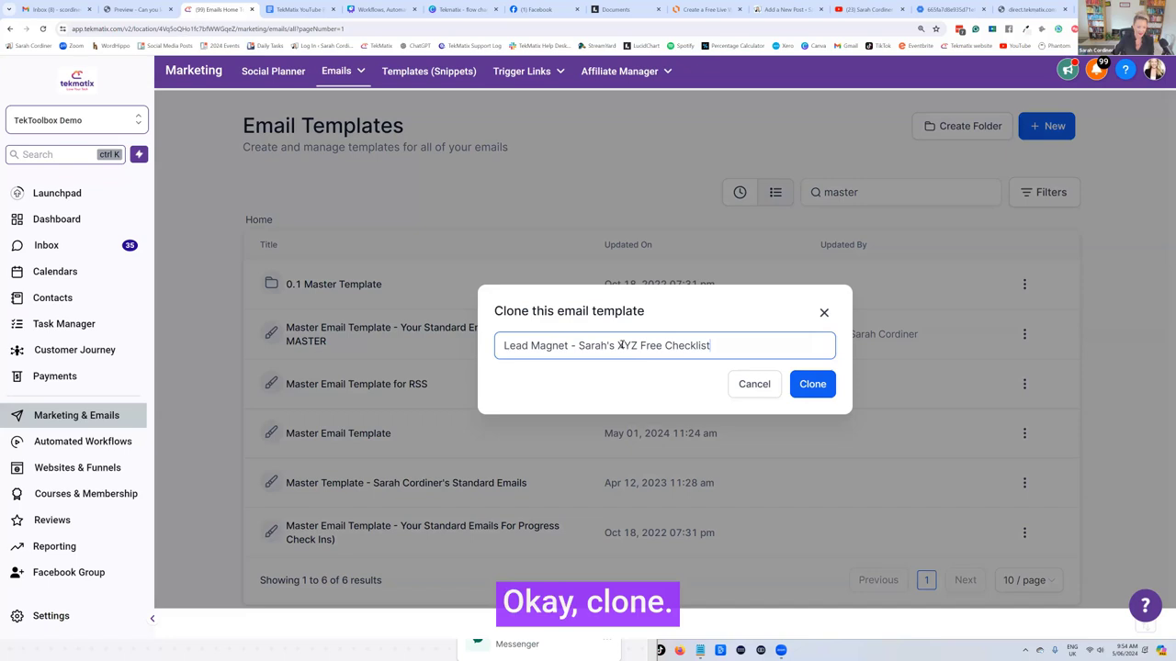
pyautogui.click(830, 387)
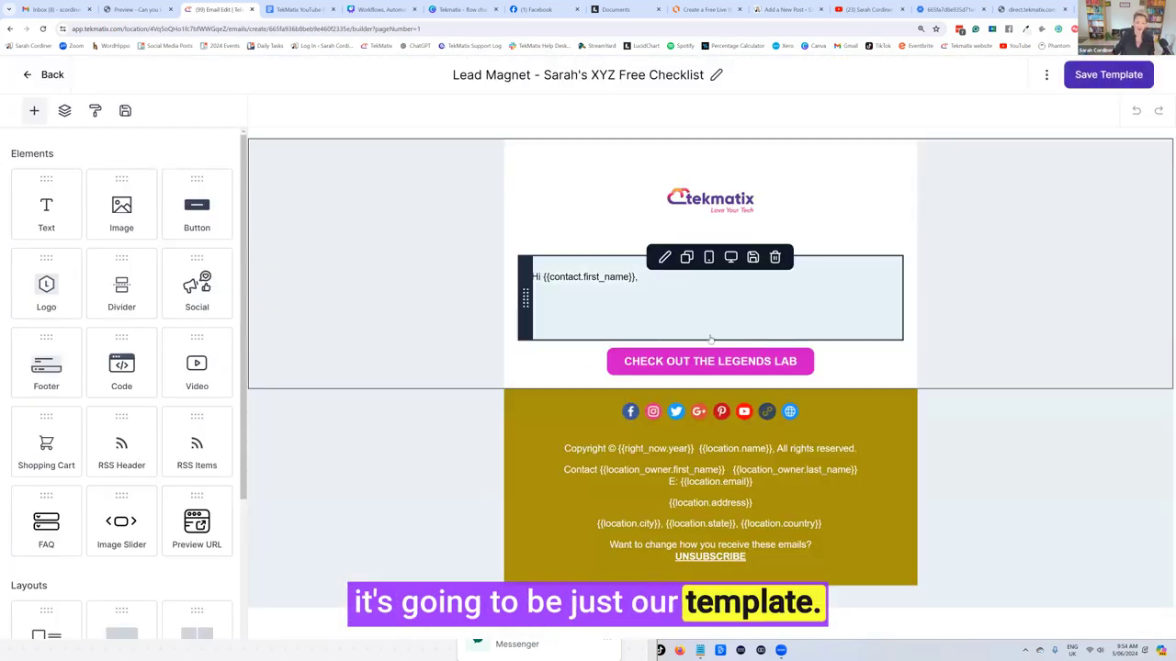
# Step: Add 'Thank you for opting in to get my free xyz checklist!' and 'Here it is: CLICK HERE TO DOWNLOAD' lines to the email
pyautogui.click(681, 288)
pyautogui.press('Return')
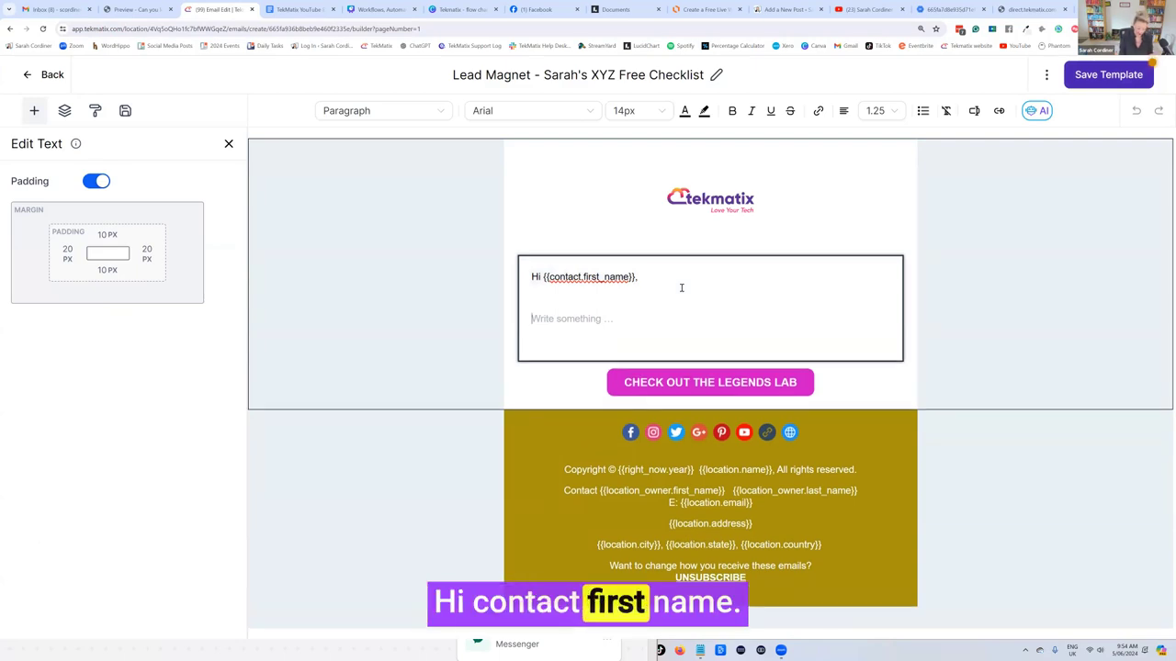
pyautogui.write('Thank you for')
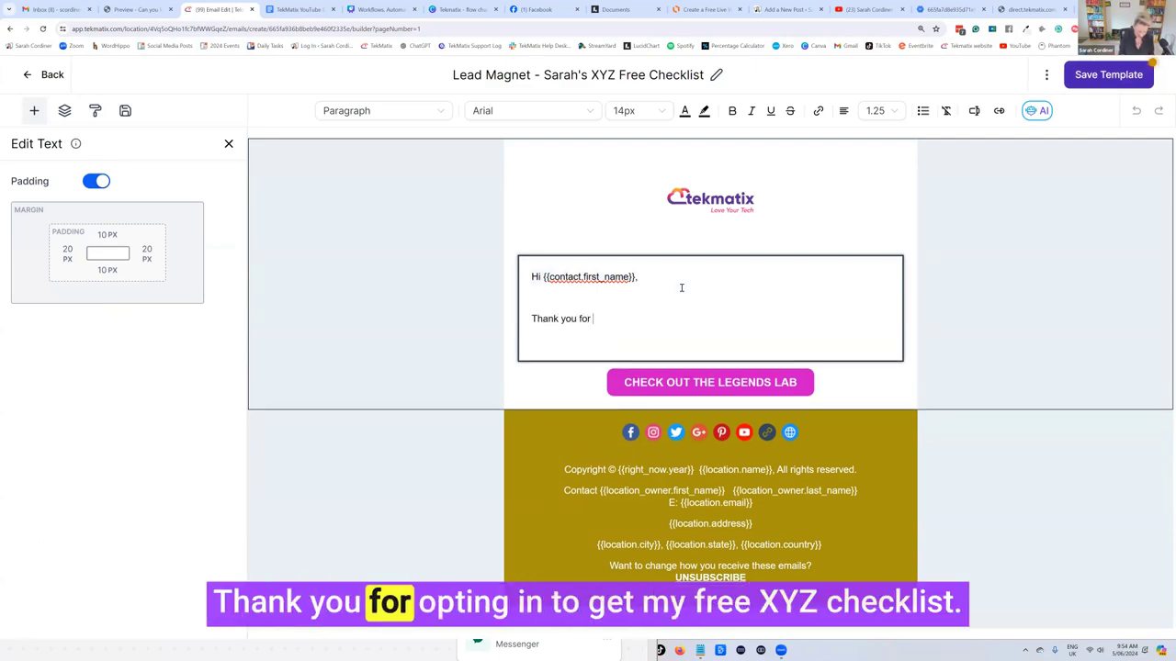
pyautogui.write(' opting in to')
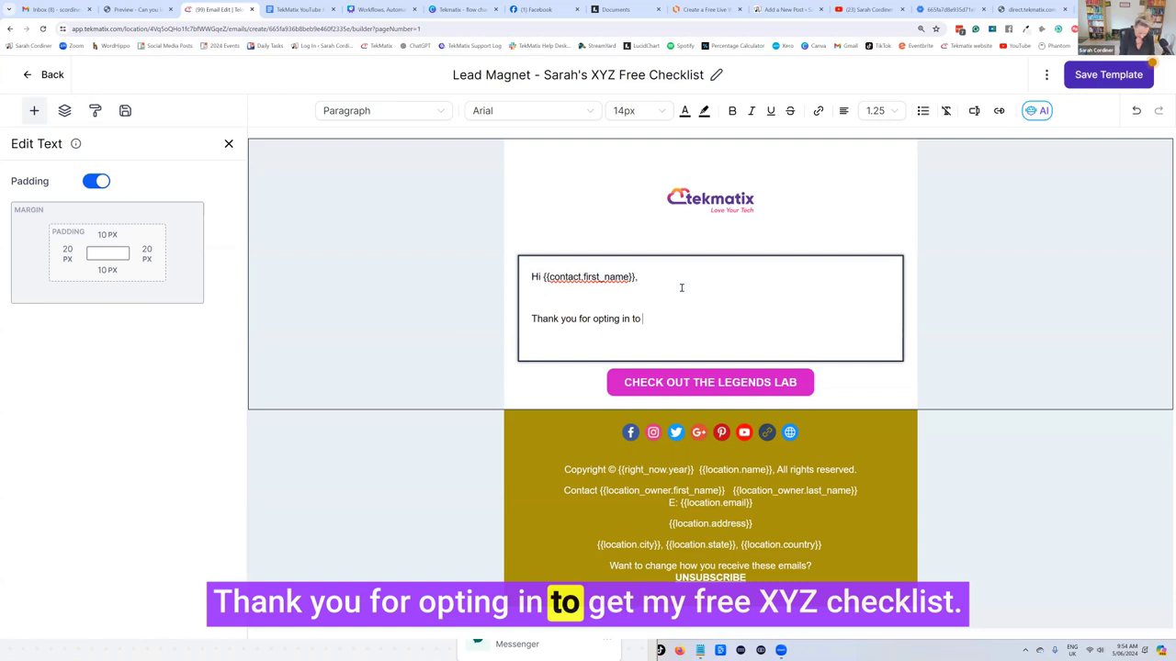
pyautogui.write(' get my free xy')
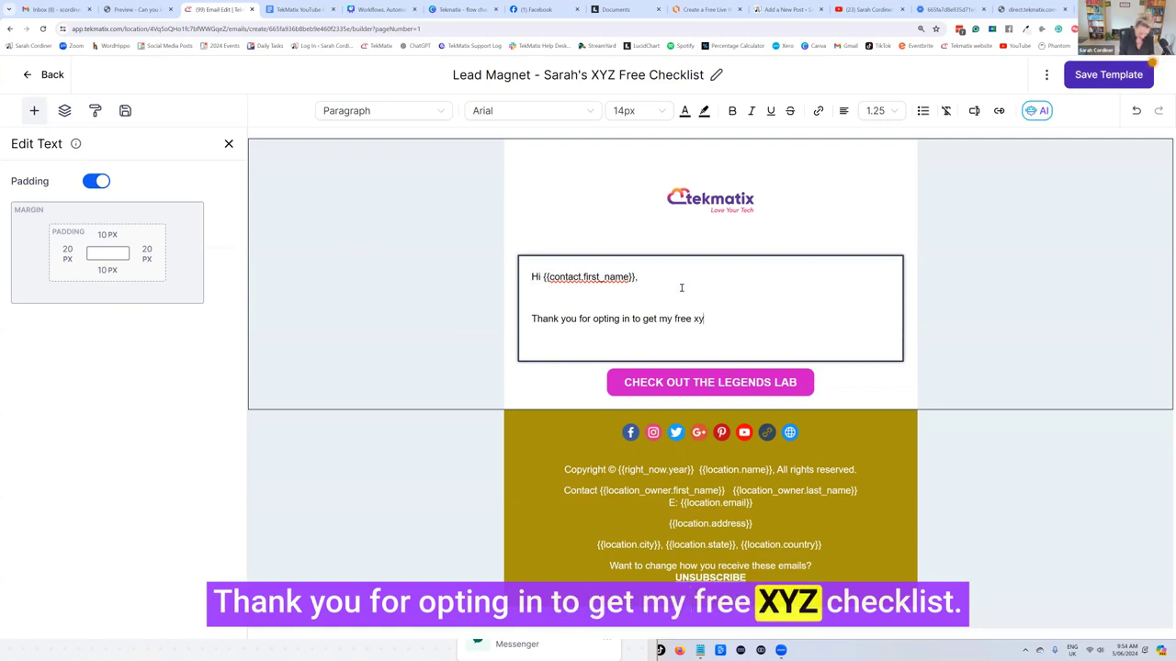
pyautogui.write('z checklist!')
pyautogui.press('Return')
pyautogui.write('Here it')
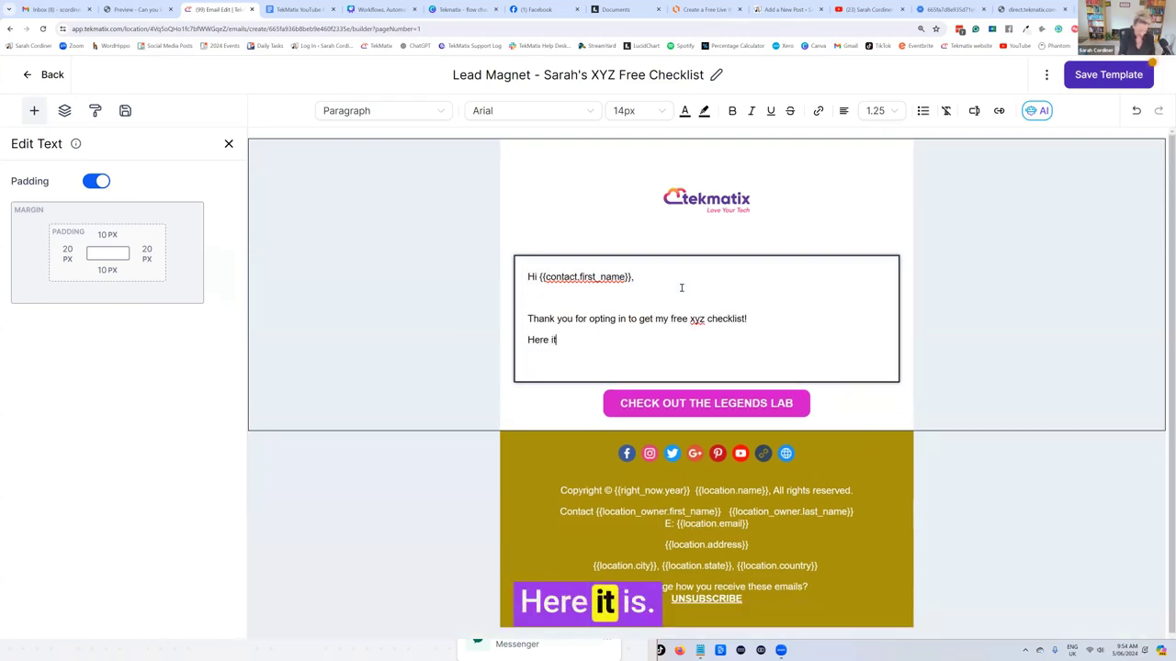
pyautogui.write(' is: CLICK HE')
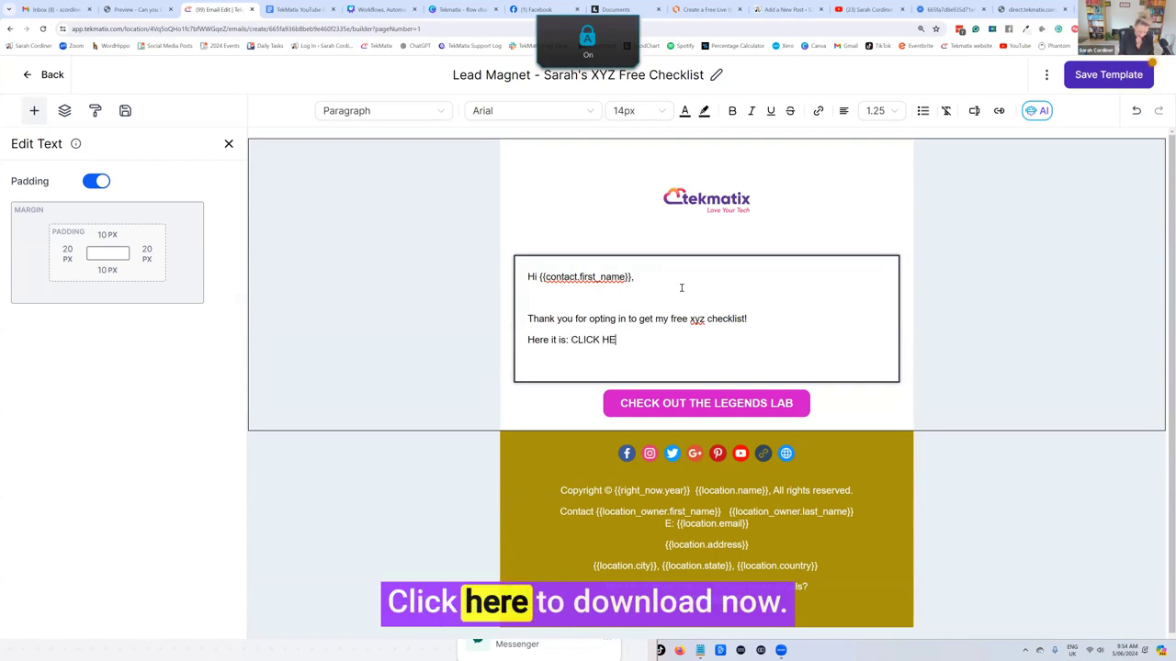
pyautogui.write('RE TO DOWNLOAD NOW')
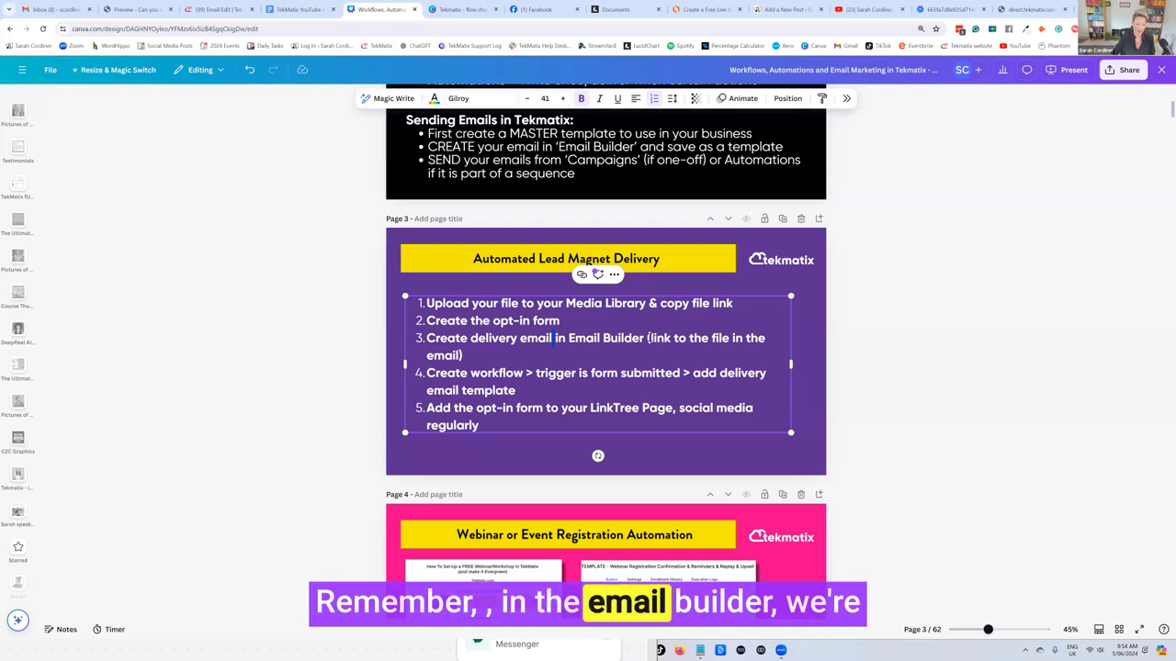
pyautogui.moveTo(570, 338); pyautogui.dragTo(765, 339)
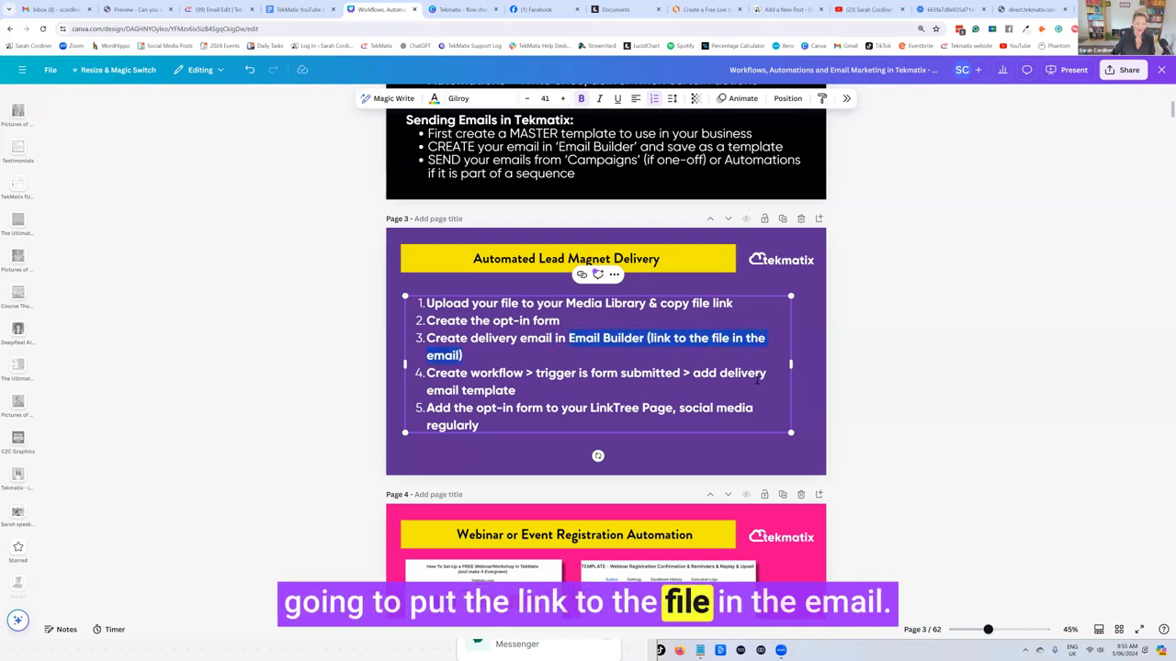
# Step: Link 'CLICK HERE TO DOWNLOAD NOW' to the uploaded checklist file's media-library URL, opening in a new window
pyautogui.click(929, 11)
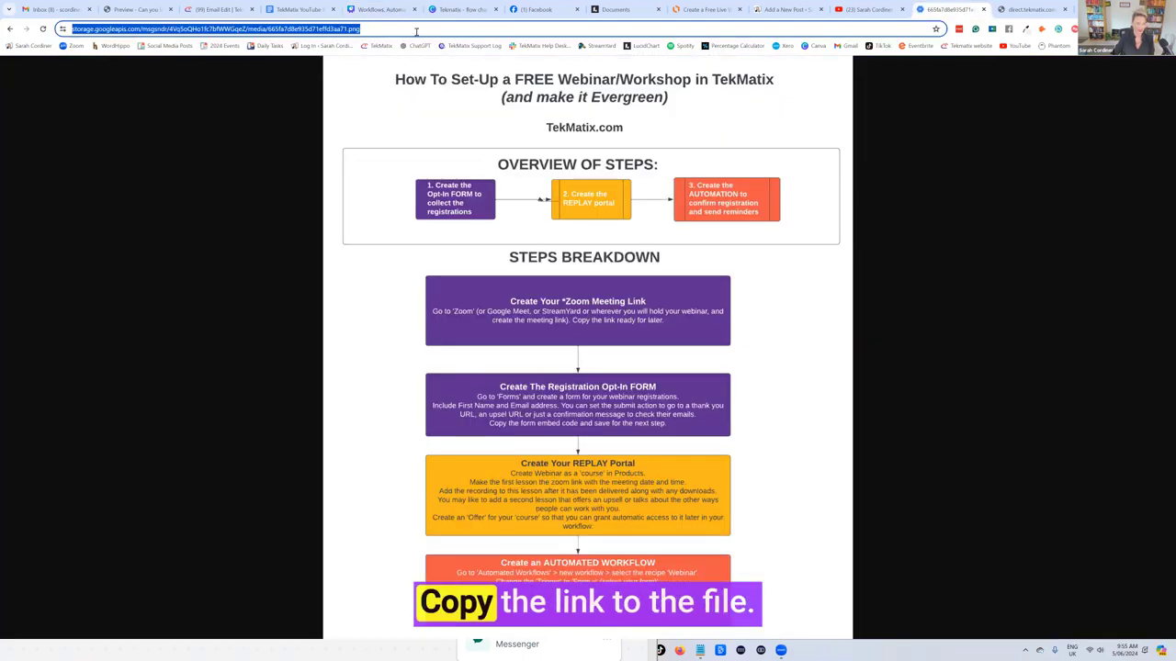
pyautogui.click(235, 9)
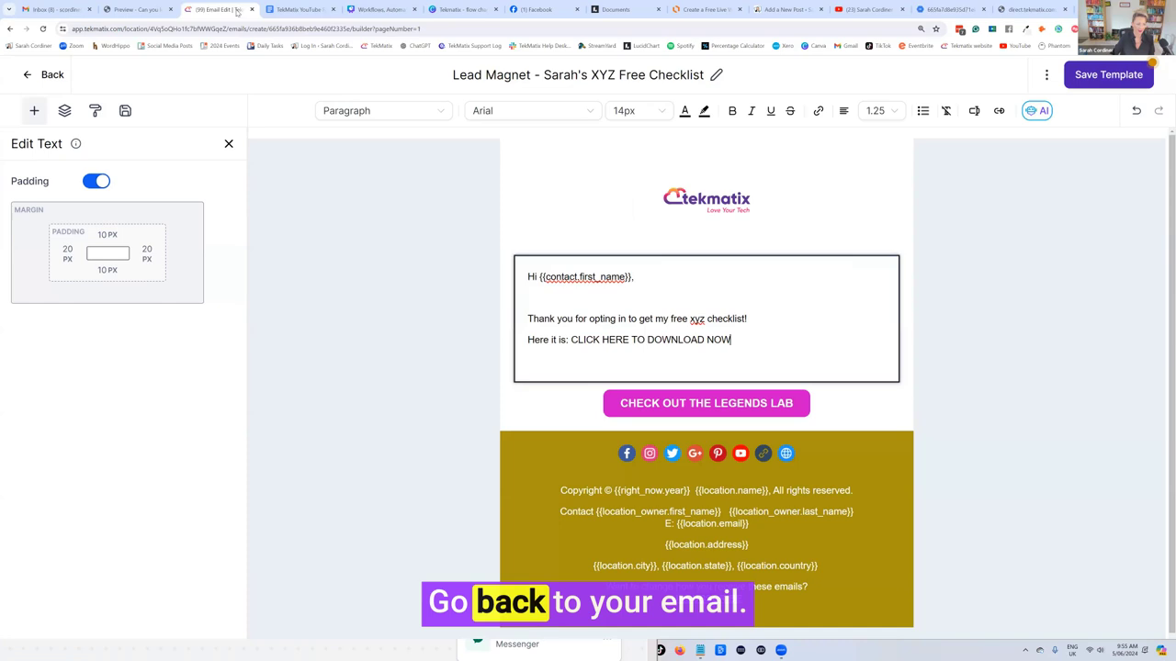
pyautogui.moveTo(736, 341); pyautogui.dragTo(572, 340)
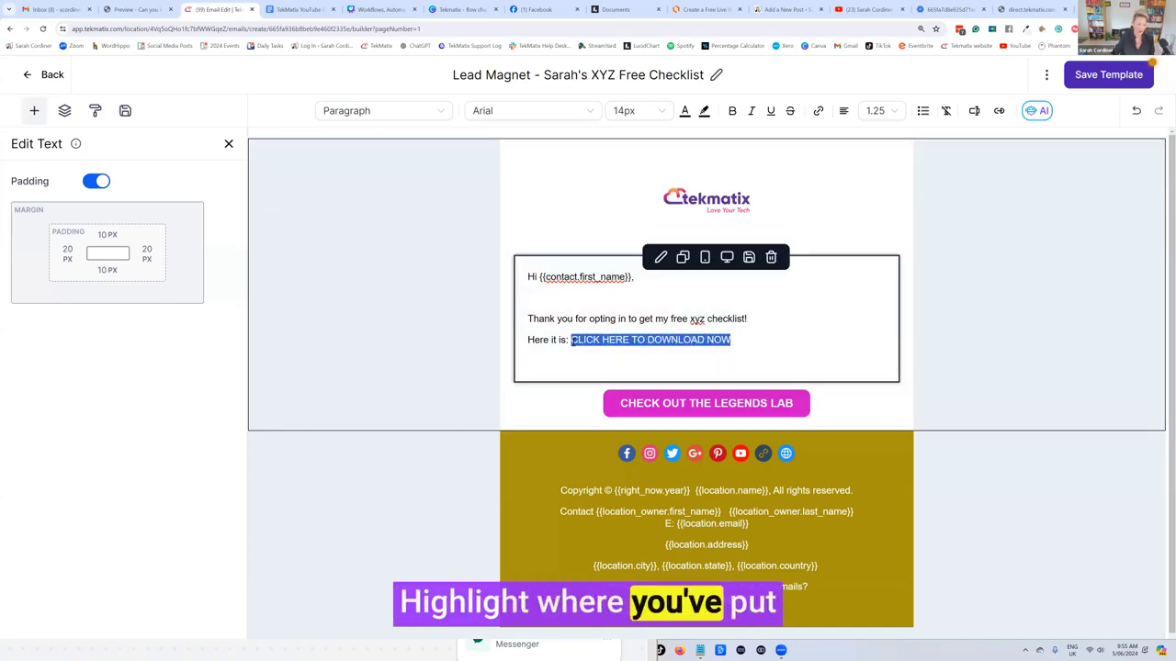
pyautogui.click(818, 111)
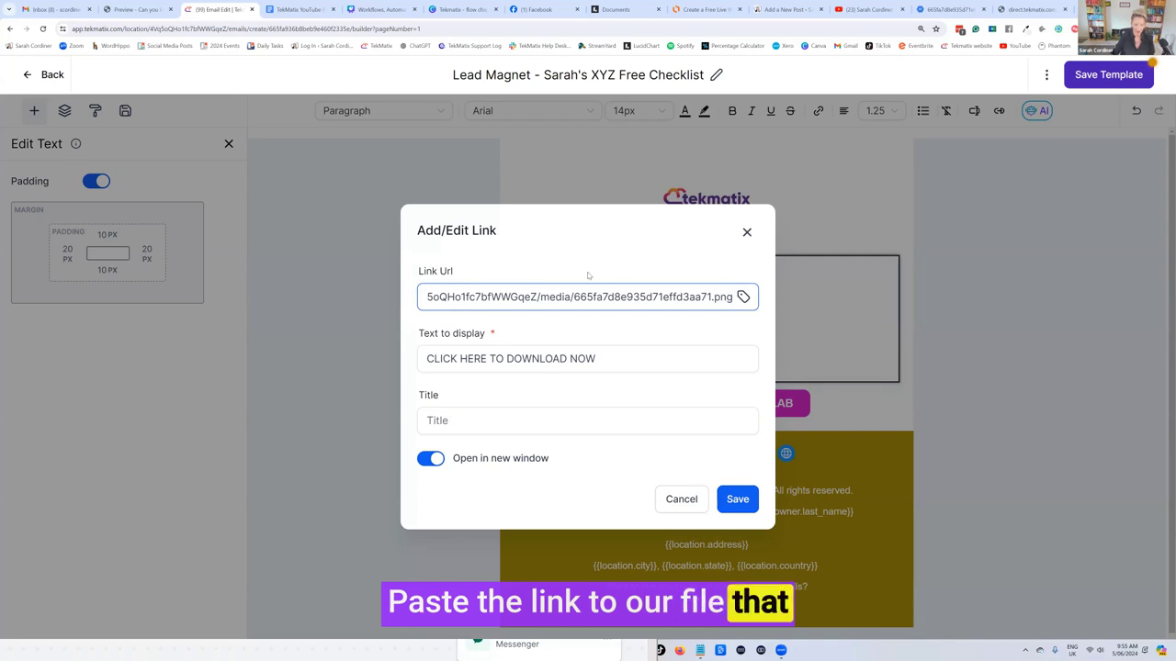
pyautogui.click(737, 498)
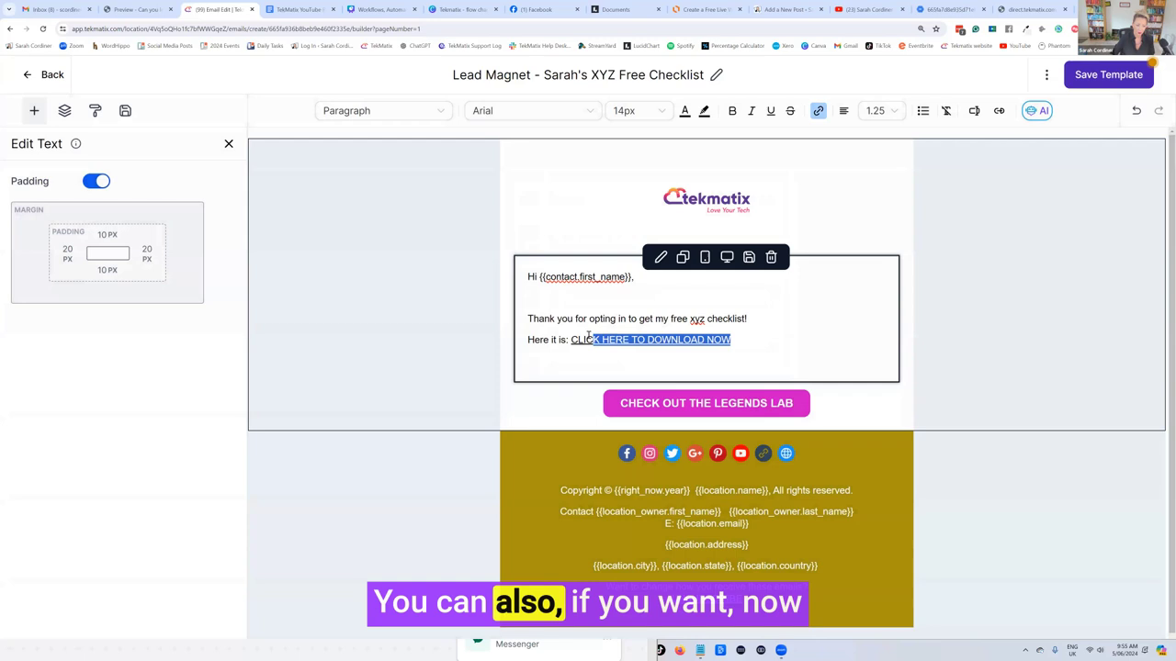
# Step: Style the download link bold and purple, then save the delivery email template
pyautogui.click(732, 111)
pyautogui.click(684, 110)
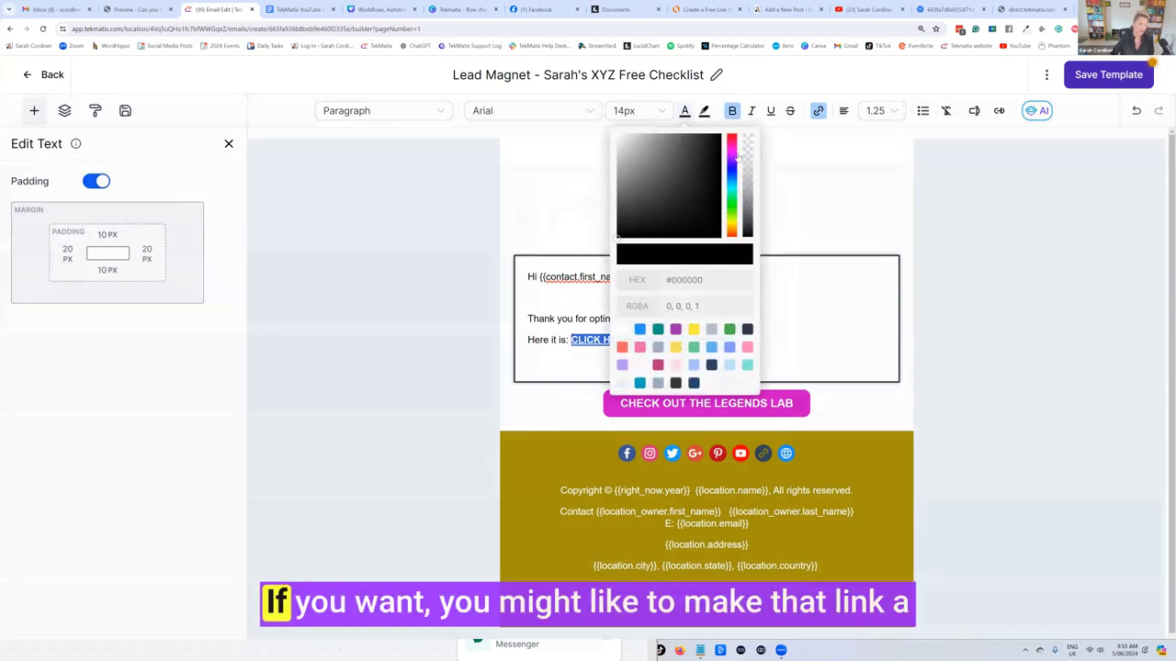
pyautogui.click(732, 164)
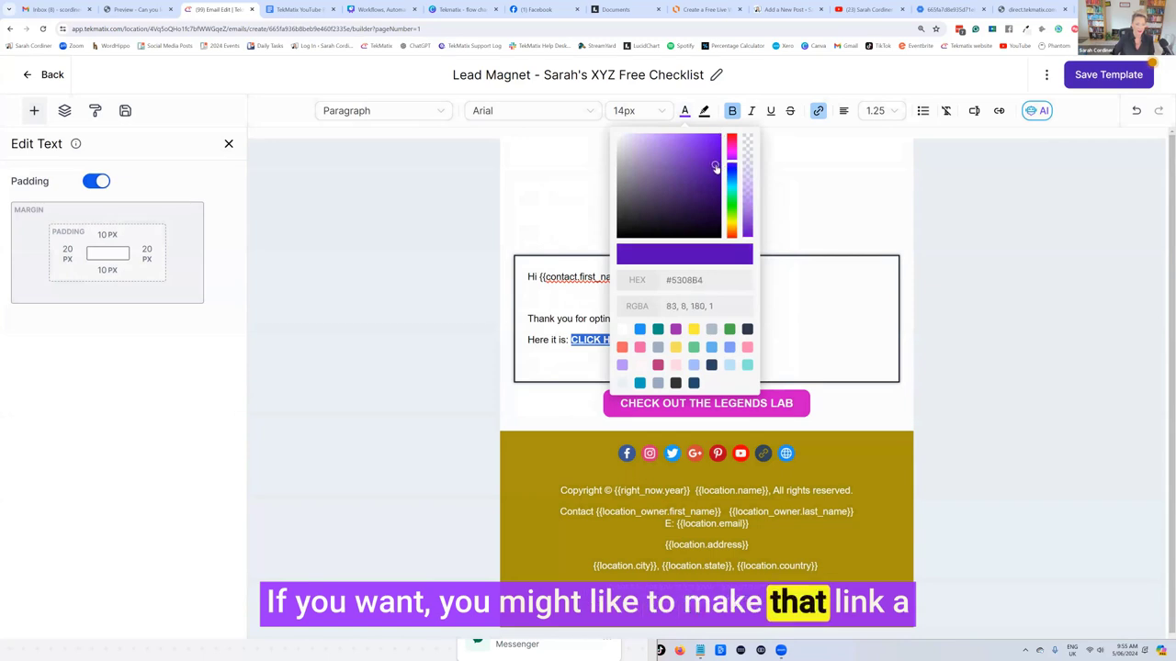
pyautogui.click(751, 342)
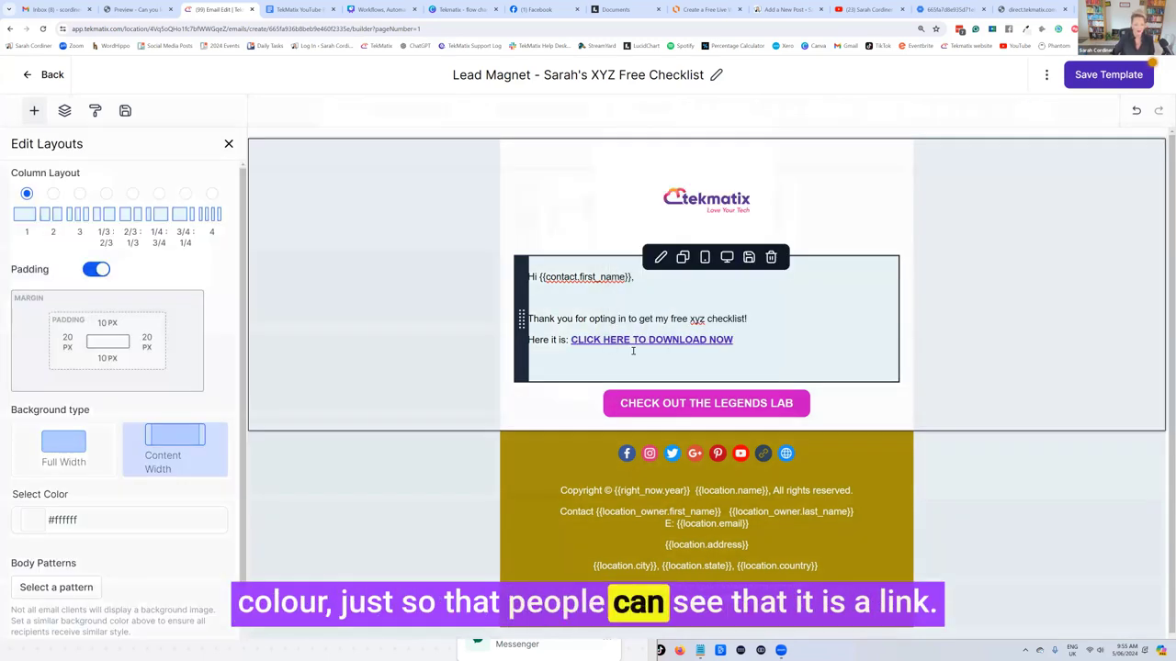
pyautogui.click(751, 342)
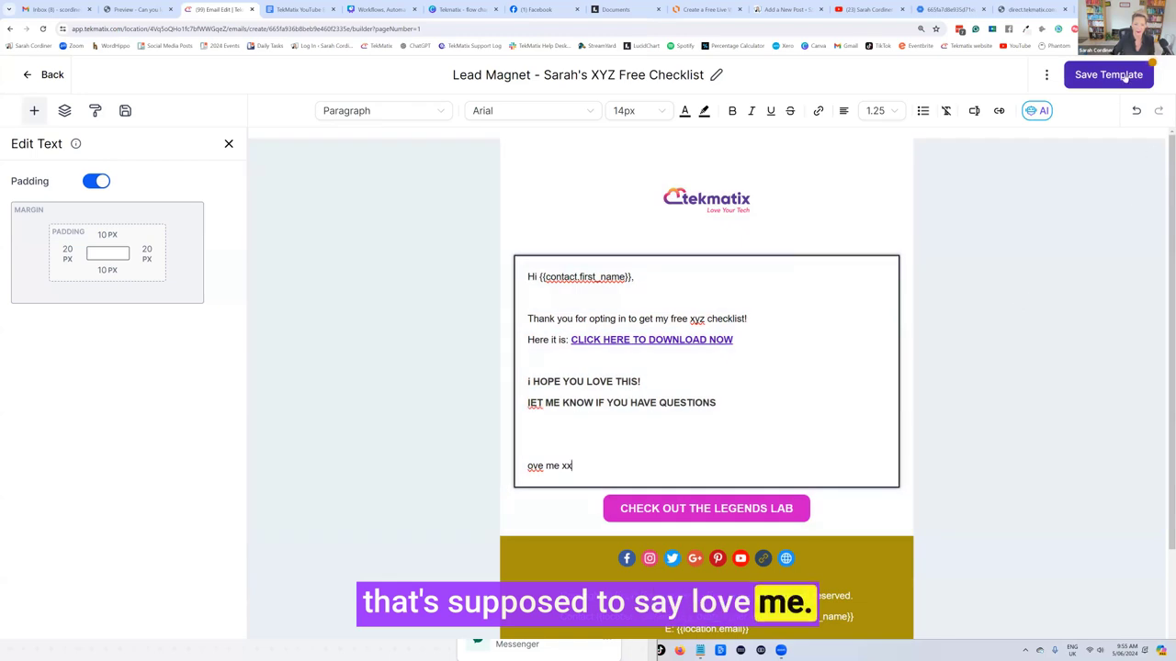
pyautogui.click(1122, 76)
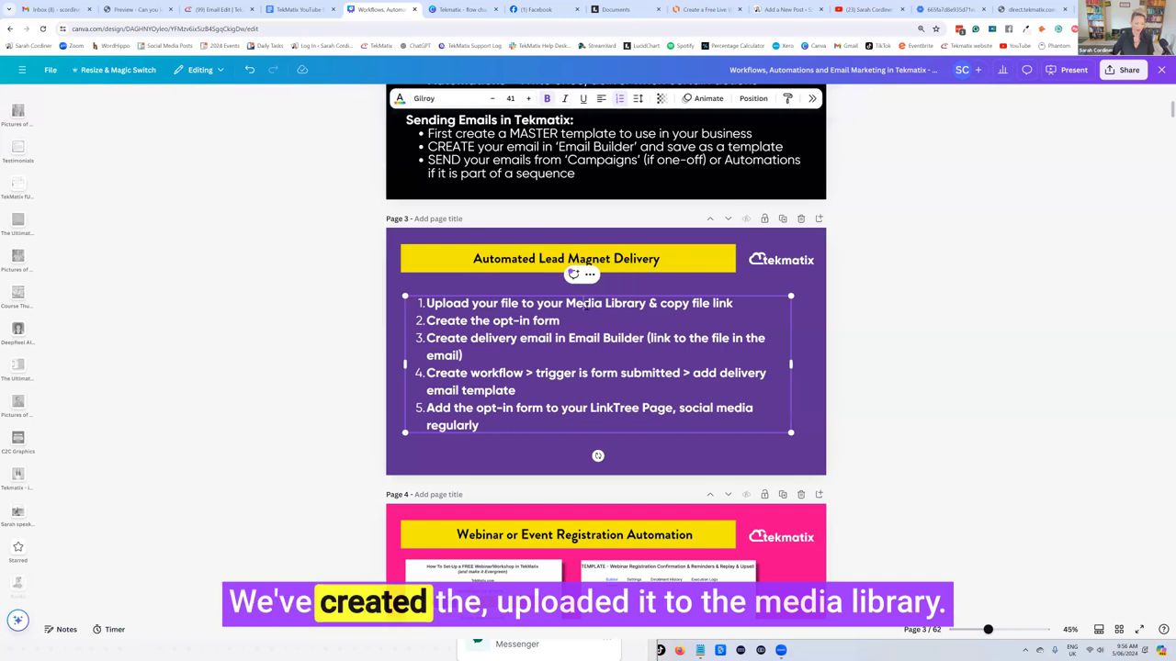
pyautogui.scroll(1, 570, 342)
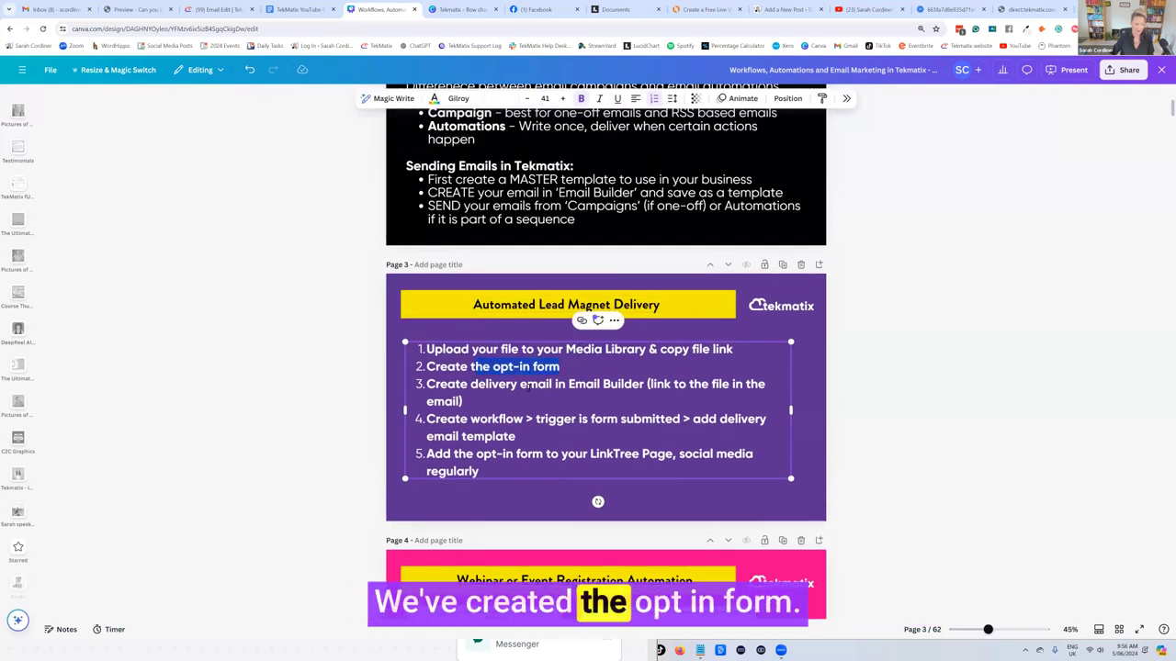
pyautogui.moveTo(527, 384); pyautogui.dragTo(648, 385)
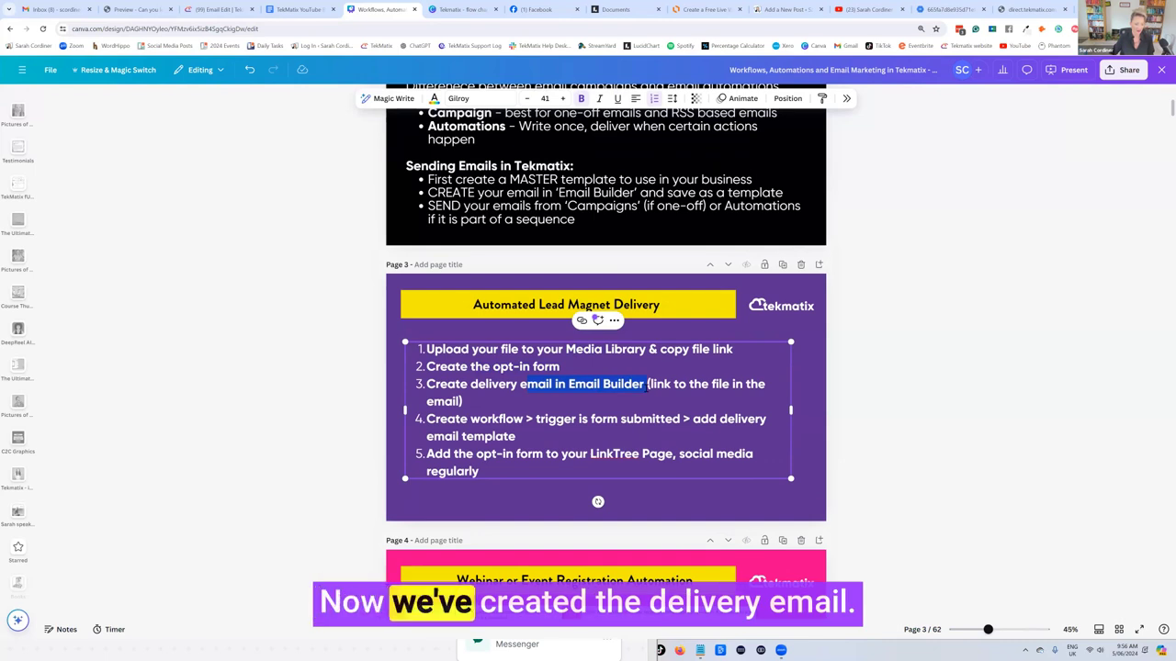
pyautogui.click(661, 389)
pyautogui.moveTo(426, 419); pyautogui.dragTo(533, 437)
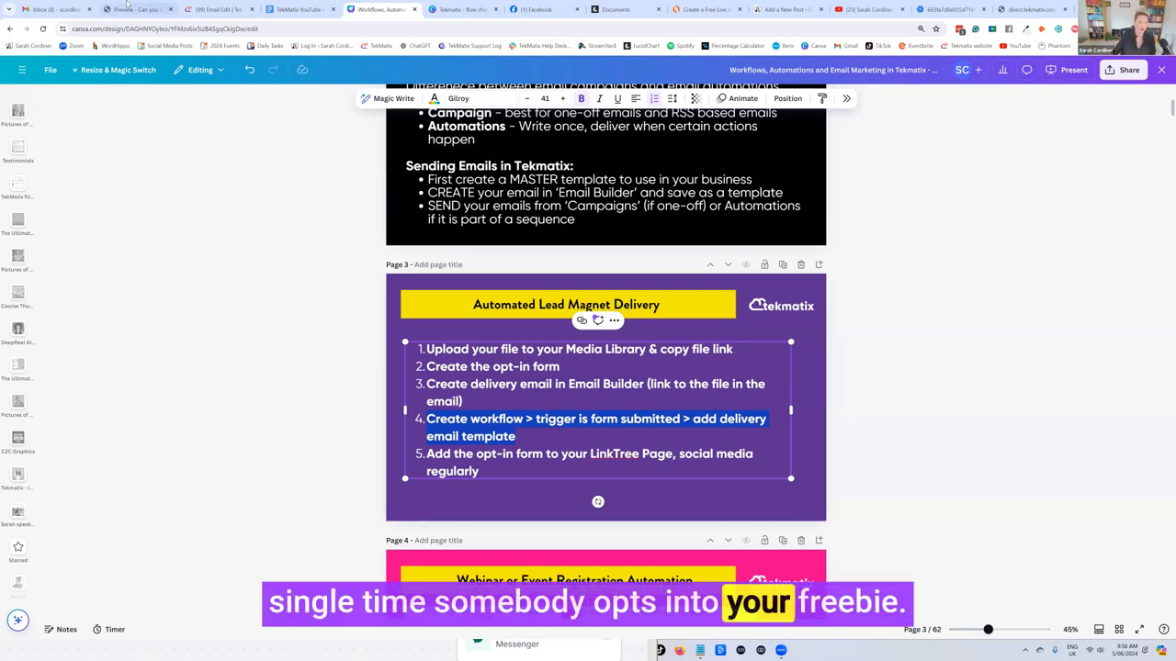
# Step: Start a new automated workflow from scratch
pyautogui.click(217, 10)
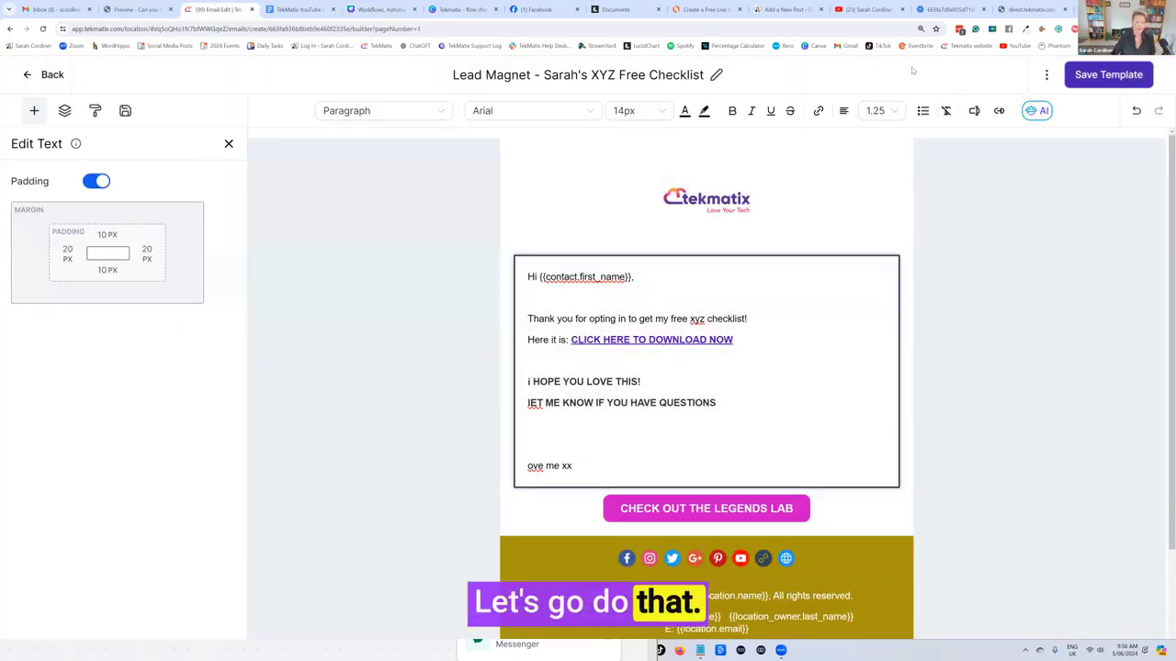
pyautogui.click(45, 74)
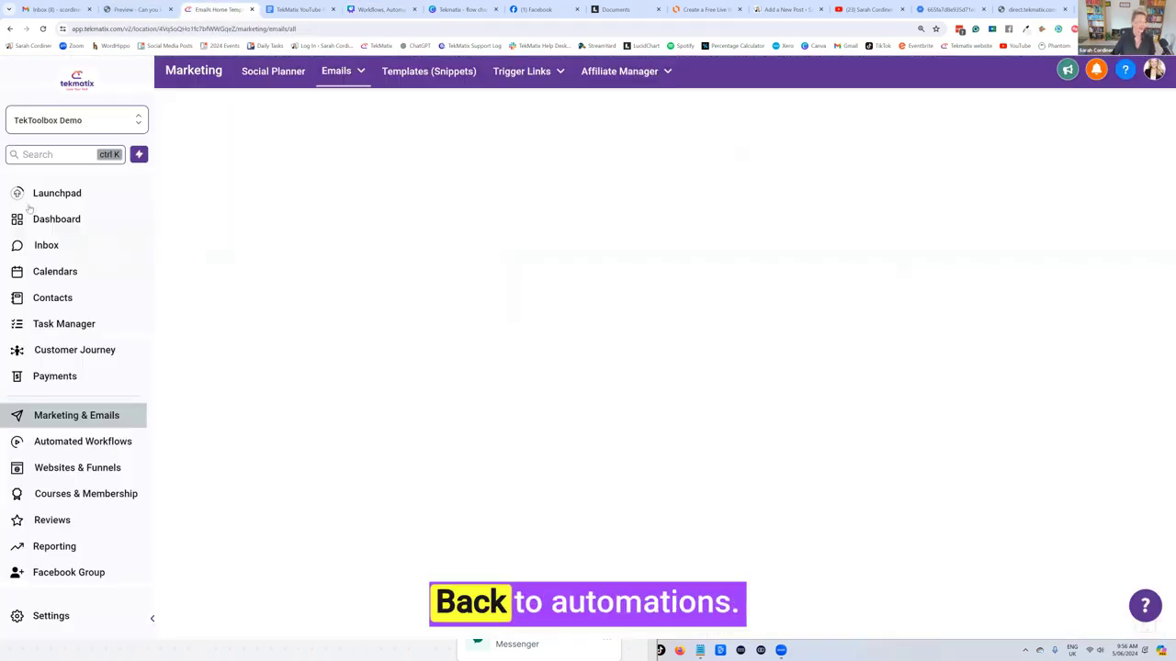
pyautogui.click(81, 443)
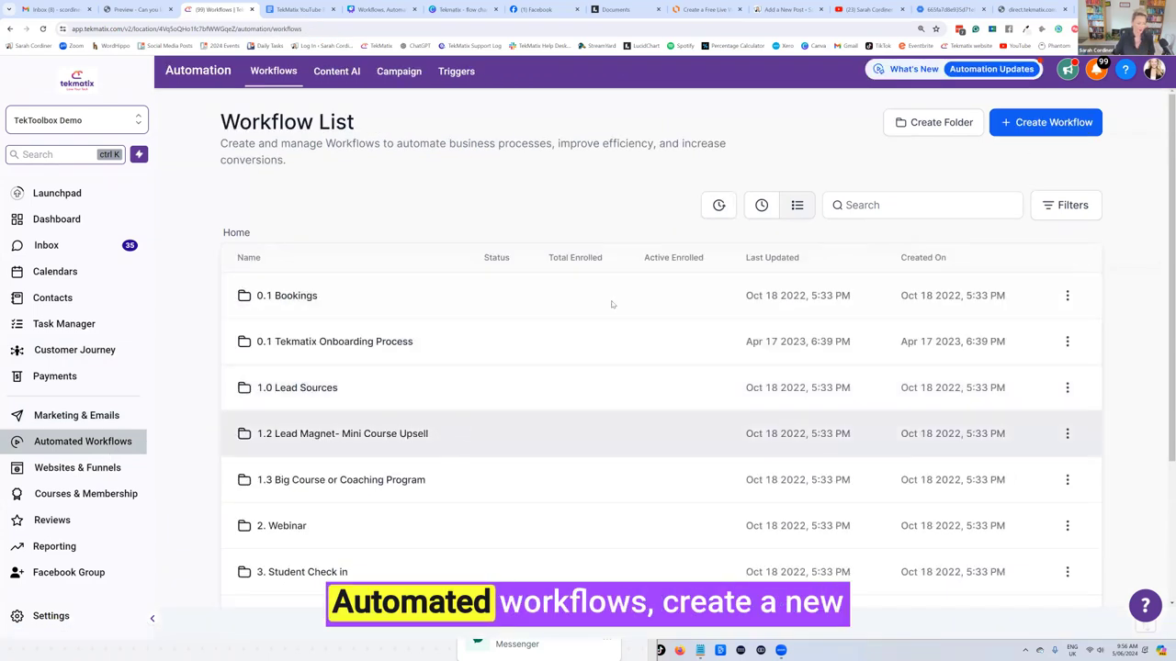
pyautogui.click(1047, 123)
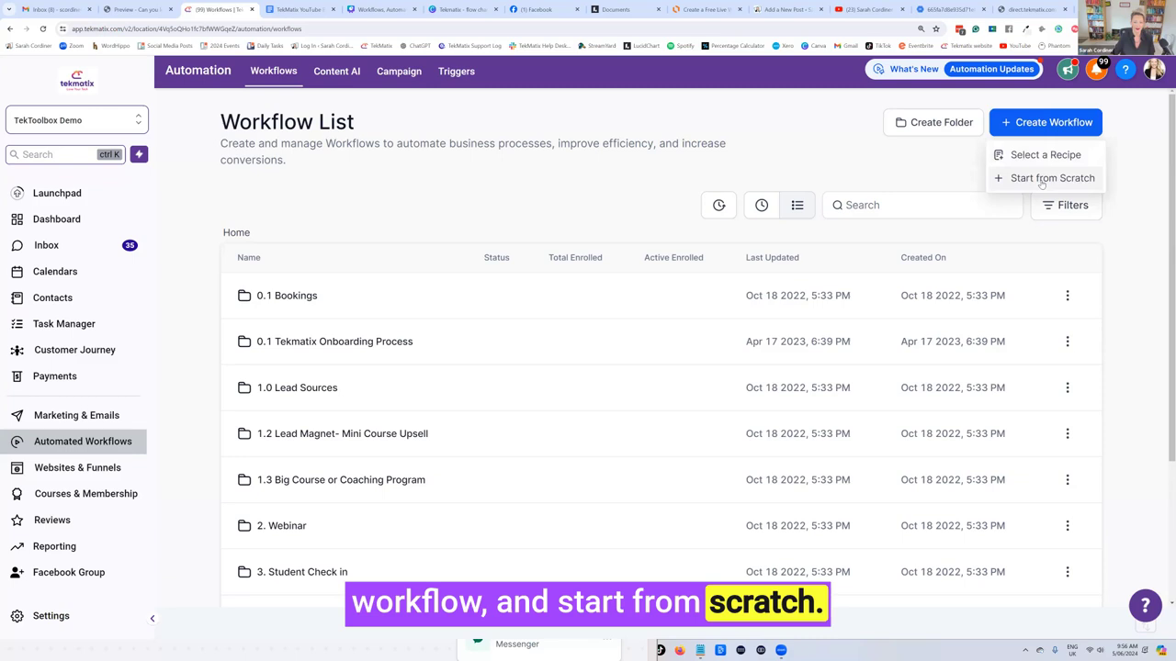
pyautogui.click(1047, 178)
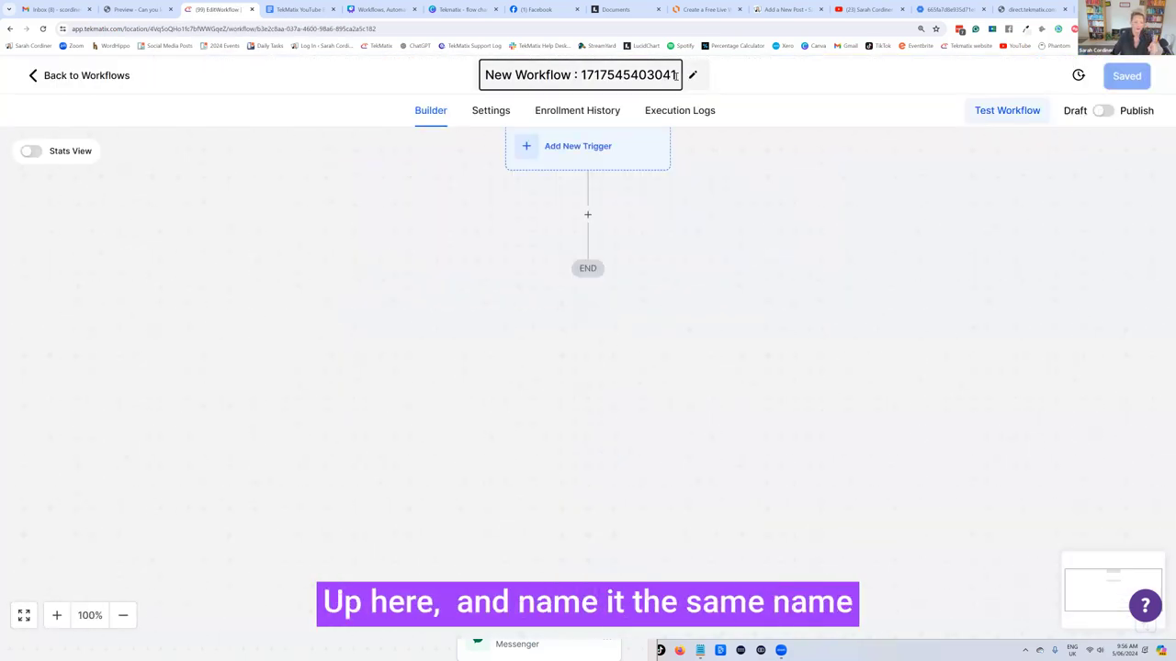
# Step: Rename the workflow 'Lead Magnet - ' followed by the owner's Free XYZ Checklist title
pyautogui.moveTo(479, 74); pyautogui.dragTo(485, 75)
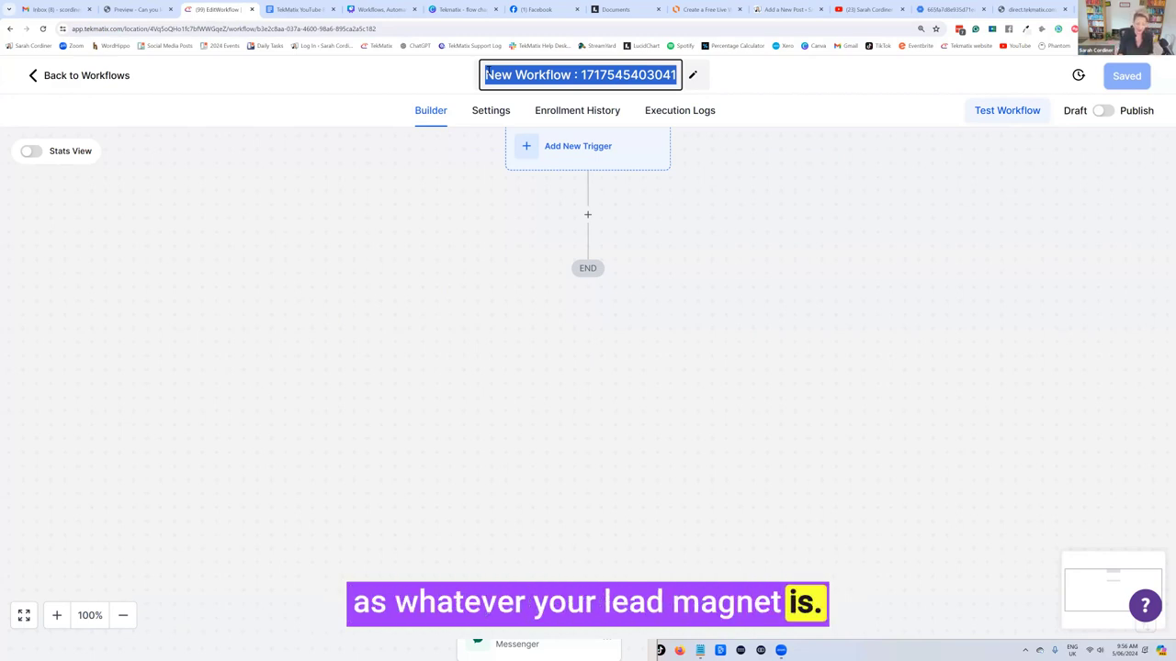
pyautogui.press('BackSpace')
pyautogui.write('Lea')
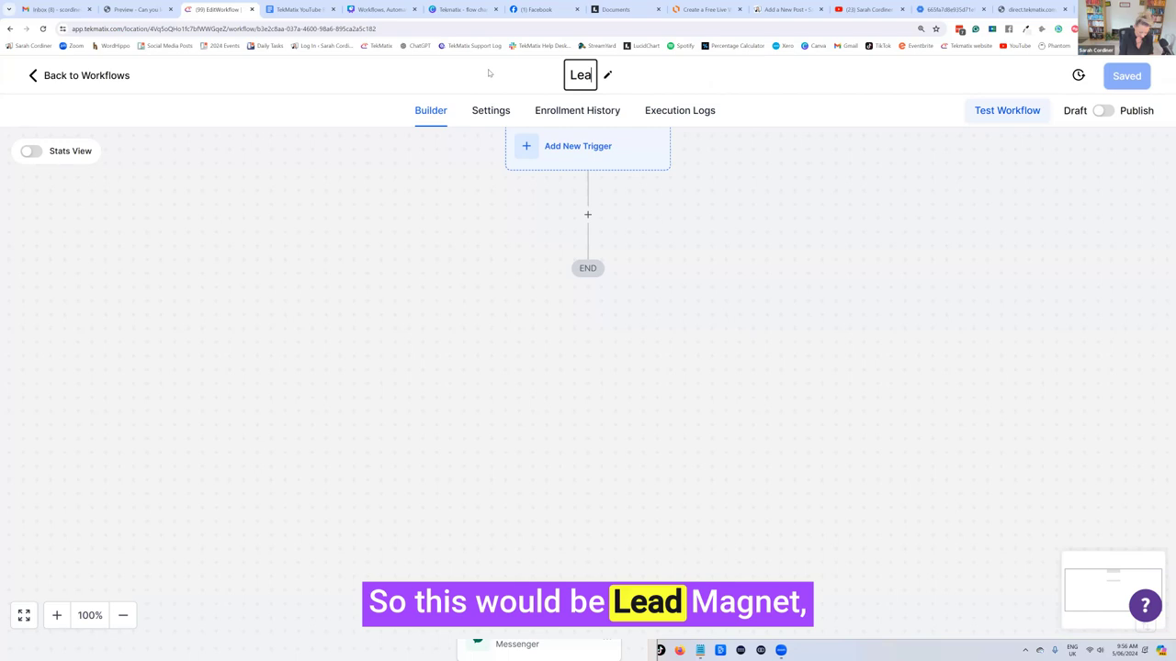
pyautogui.write('d Magnet - Sarahs Free')
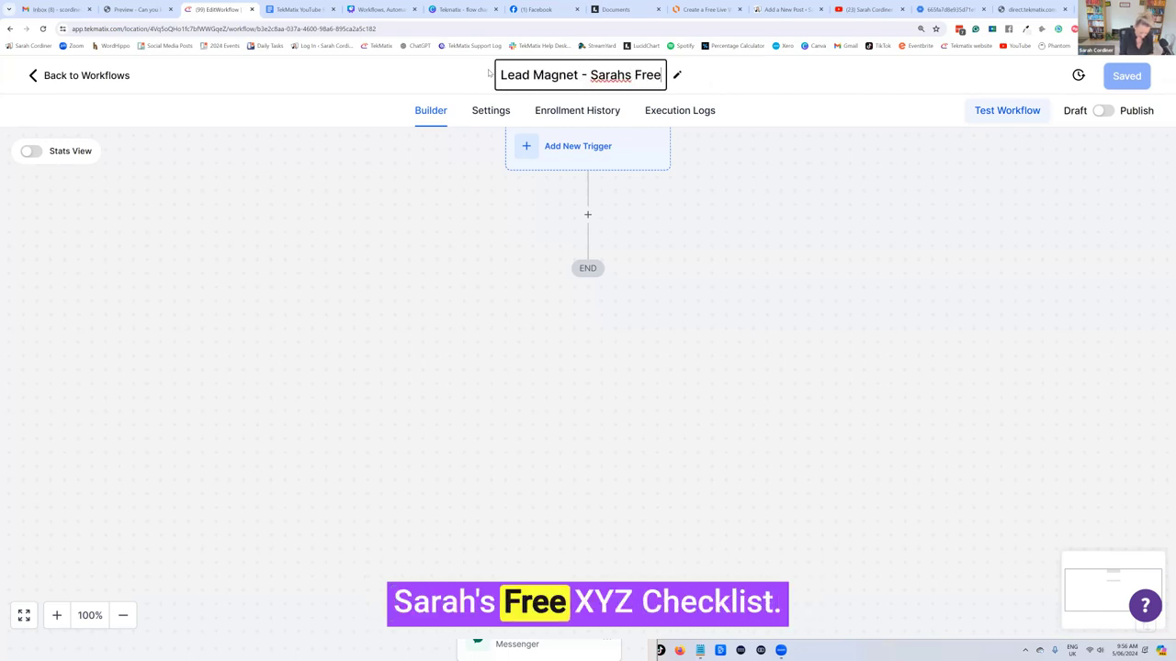
pyautogui.write(' XYZ Checklist')
pyautogui.press('Return')
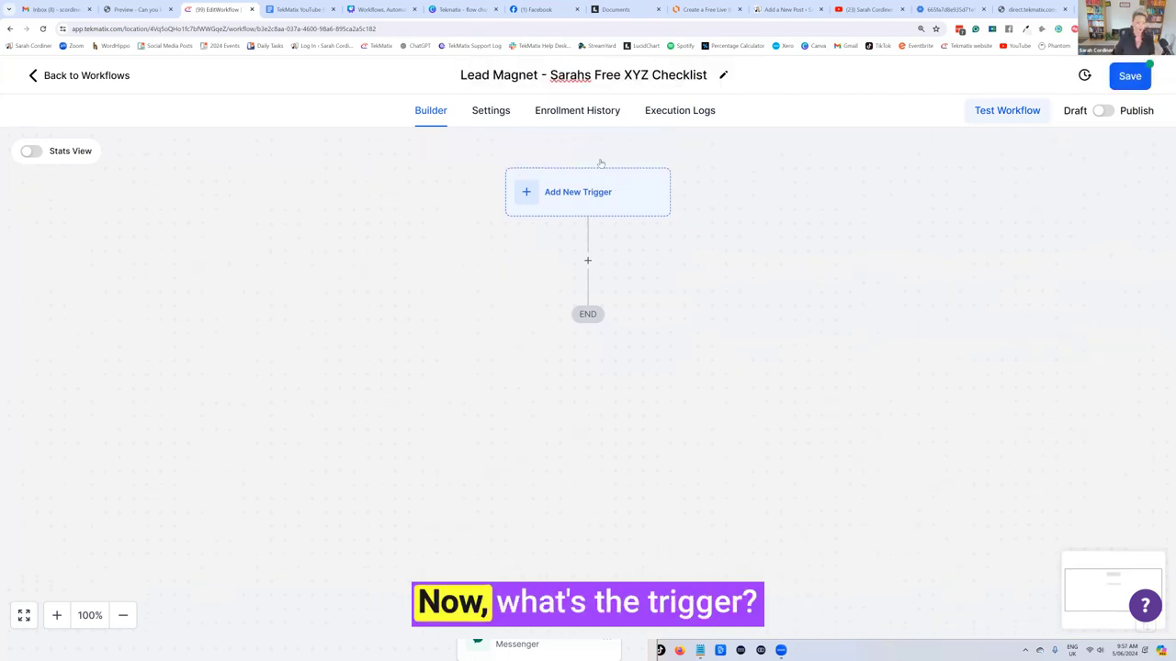
# Step: Highlight 'trigger is form submitted' in step 4 of the Canva steps slide
pyautogui.click(386, 11)
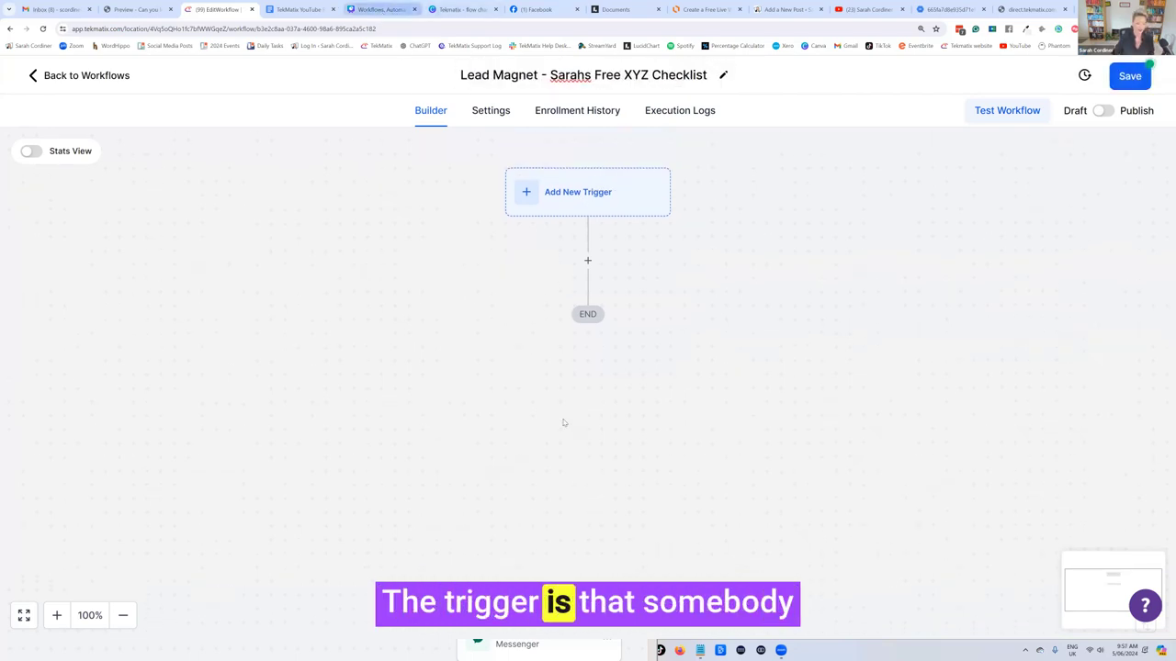
pyautogui.click(602, 419)
pyautogui.moveTo(535, 419); pyautogui.dragTo(690, 420)
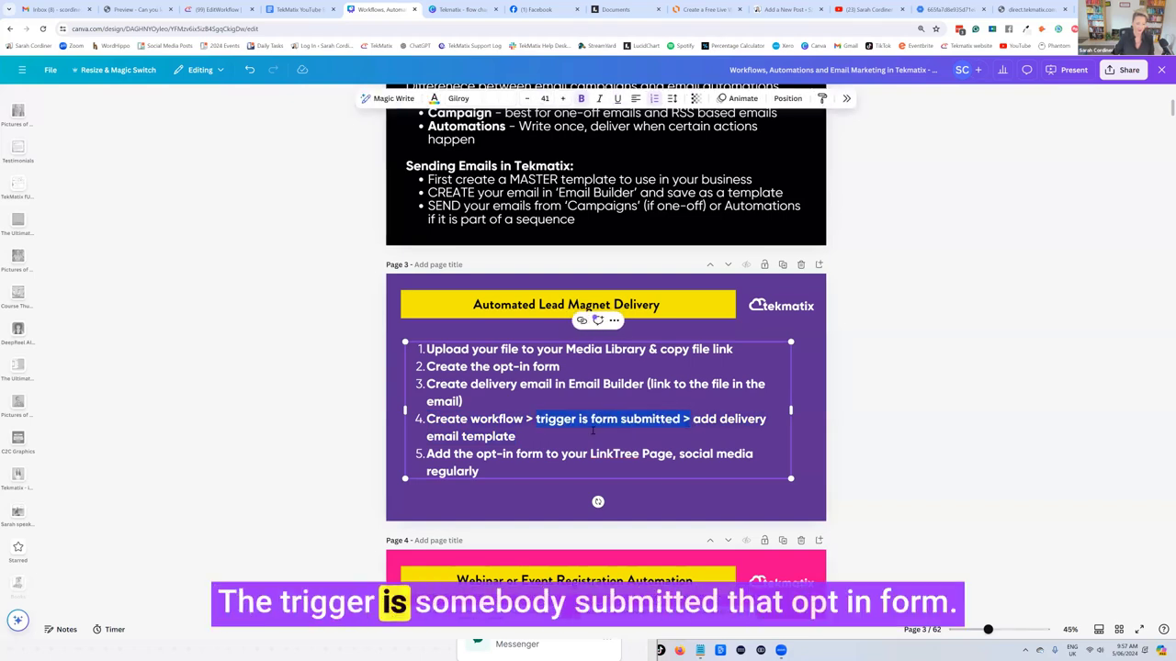
# Step: Add a Form Submitted trigger named 'Form Submitted - free xyz checklist'
pyautogui.click(217, 9)
pyautogui.click(567, 204)
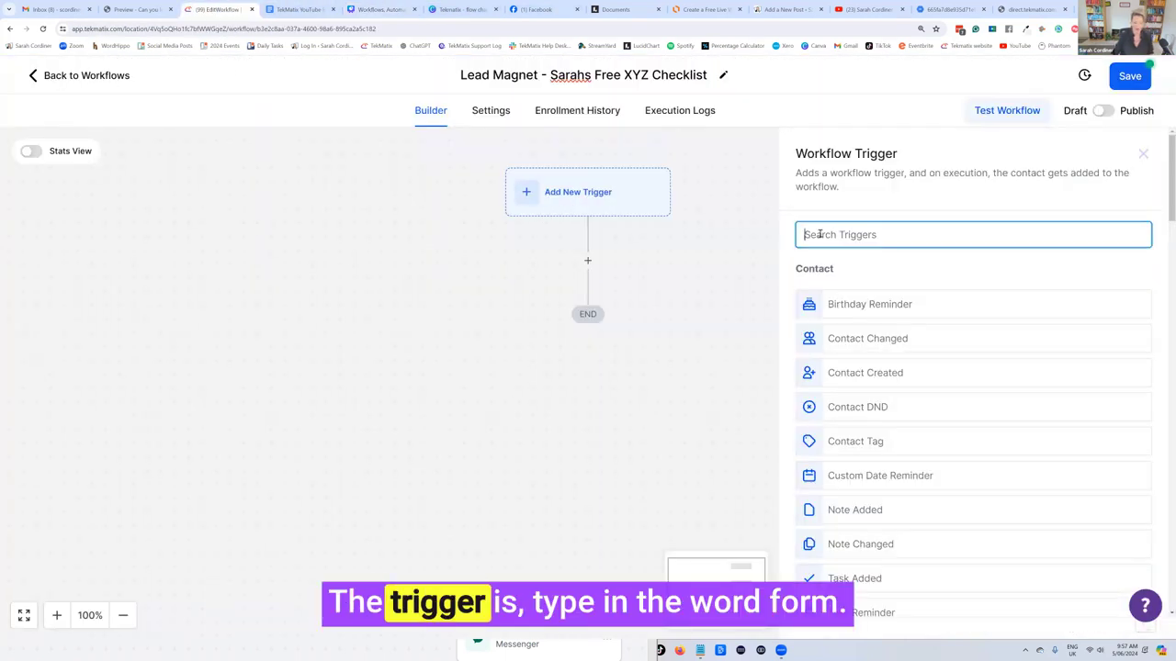
pyautogui.write('form')
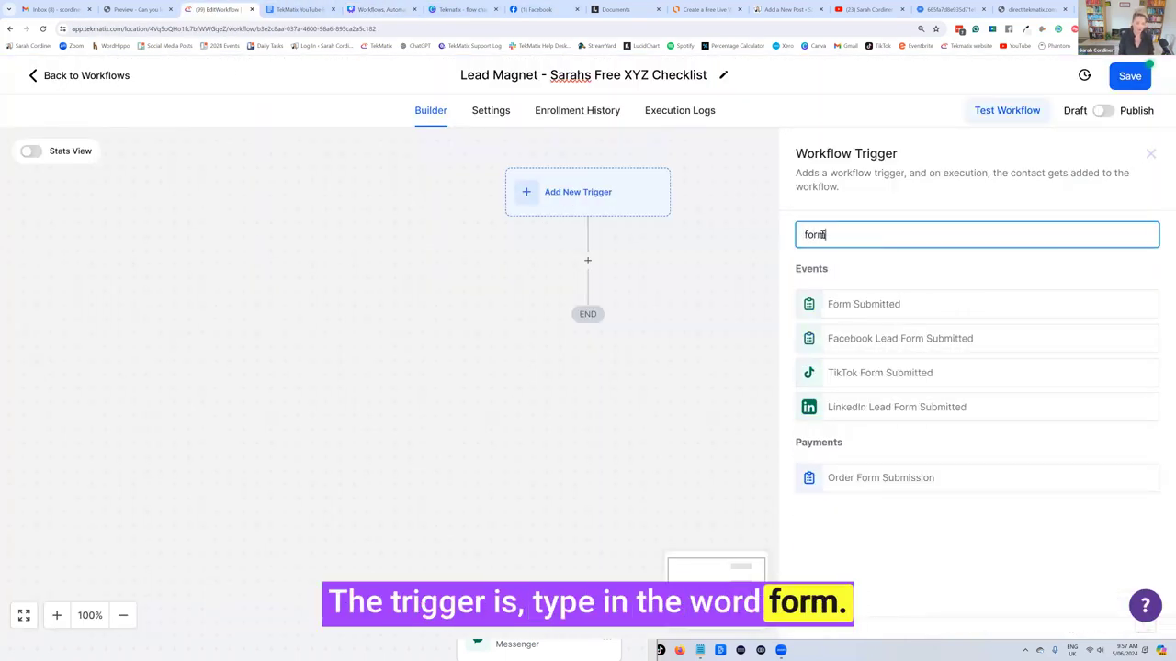
pyautogui.click(865, 307)
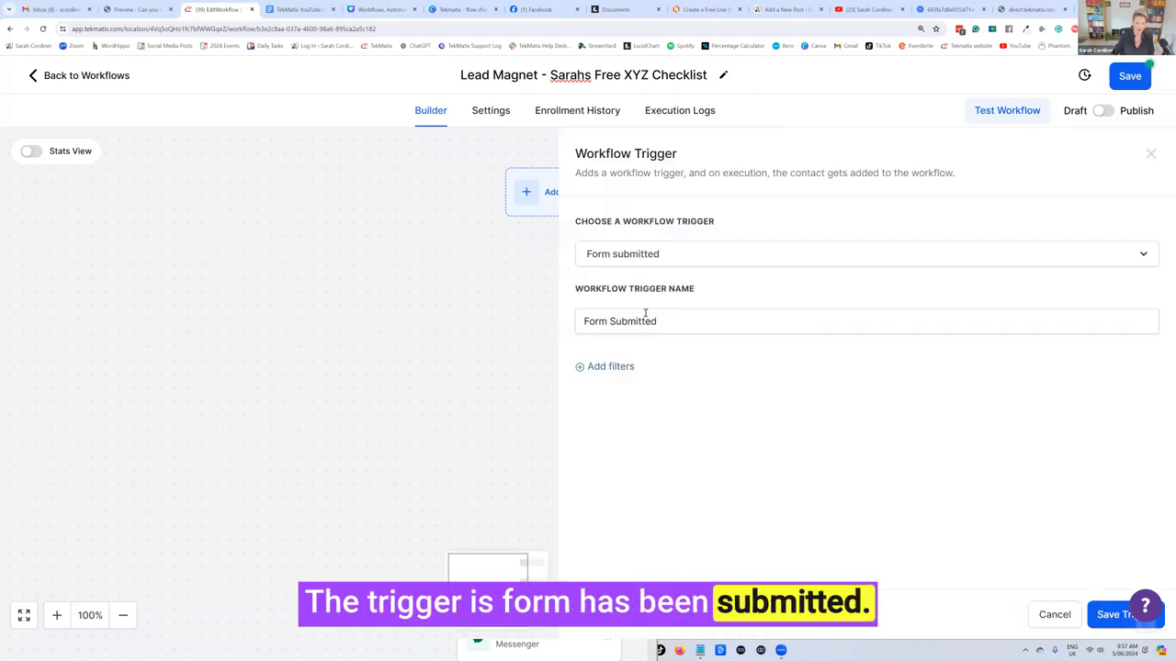
pyautogui.moveTo(668, 321); pyautogui.dragTo(565, 327)
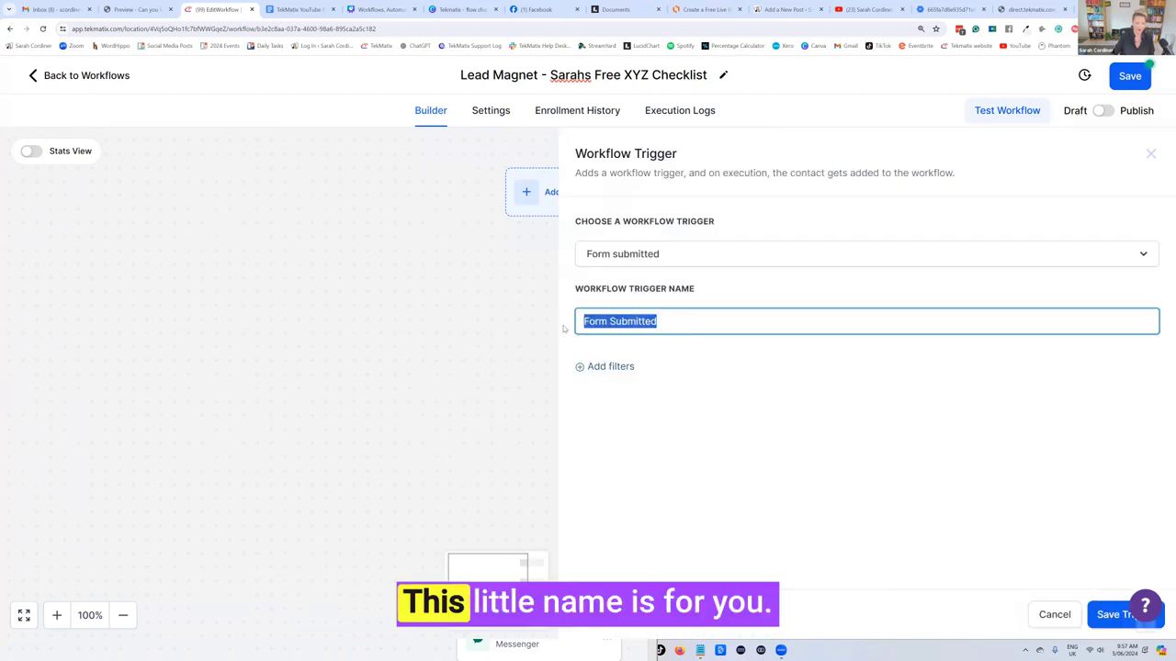
pyautogui.click(672, 322)
pyautogui.write('- ')
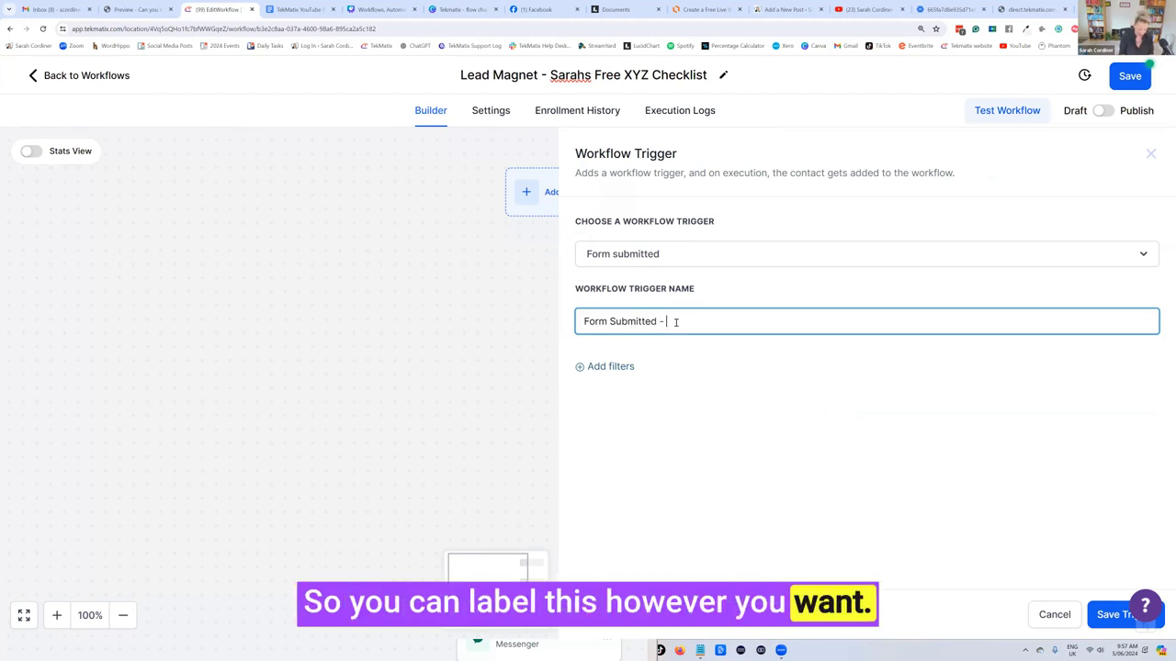
pyautogui.write('free xyz checklist')
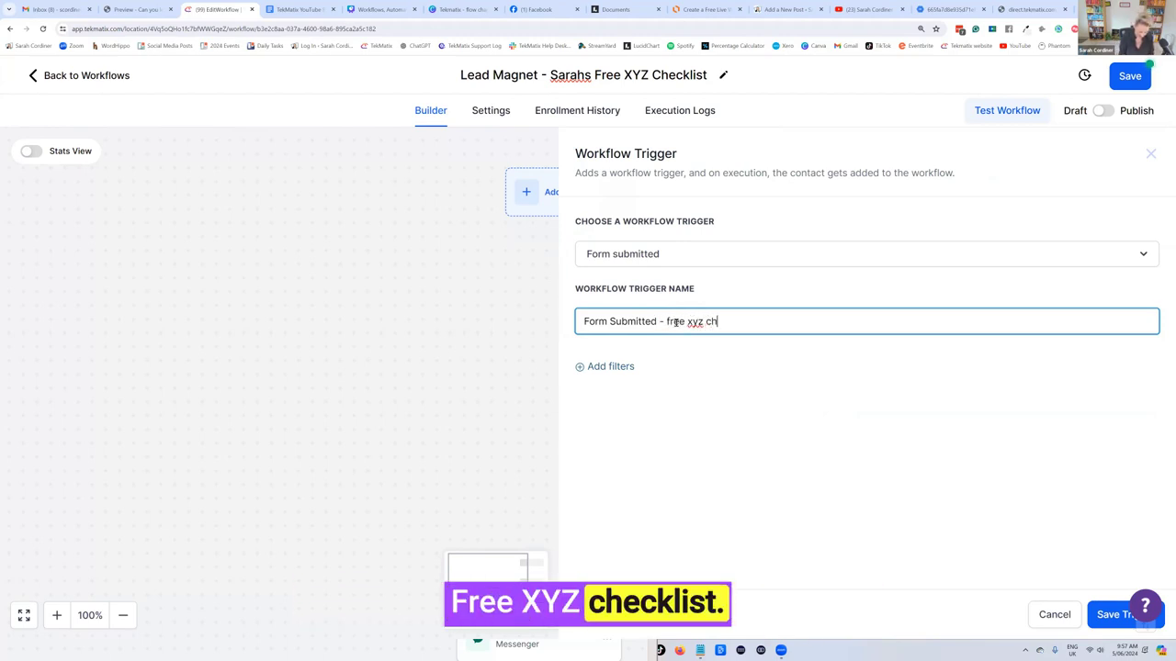
pyautogui.click(622, 361)
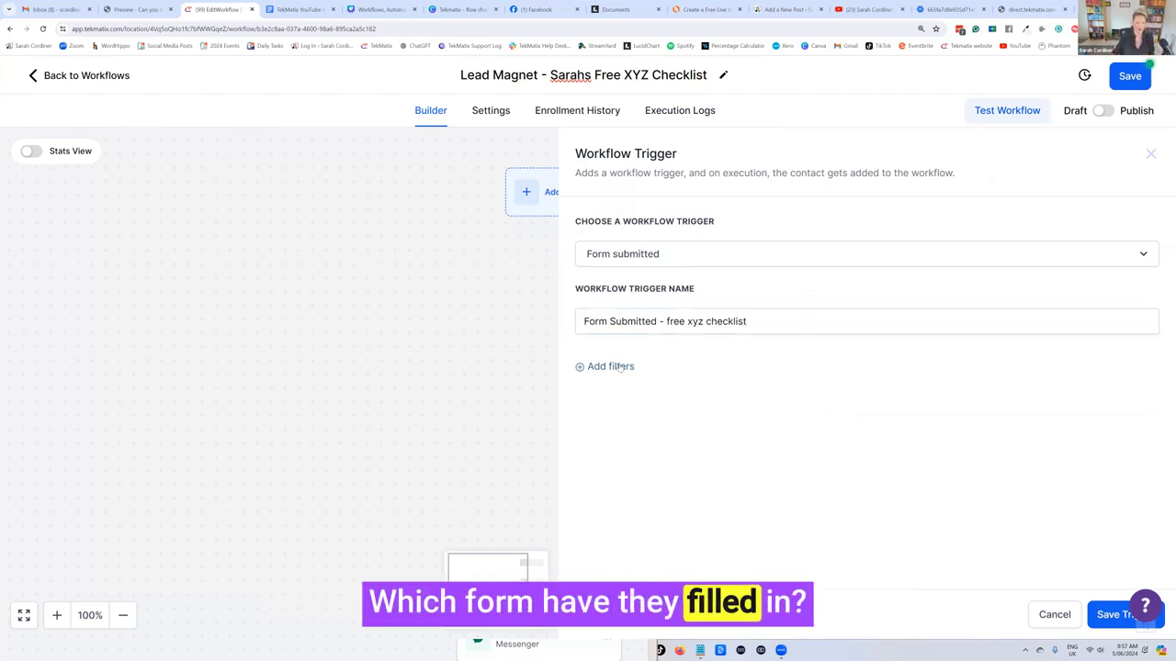
# Step: Filter the trigger to the FREE LEAD MAGNET - XYZ CHECKLIST form and save it
pyautogui.click(611, 367)
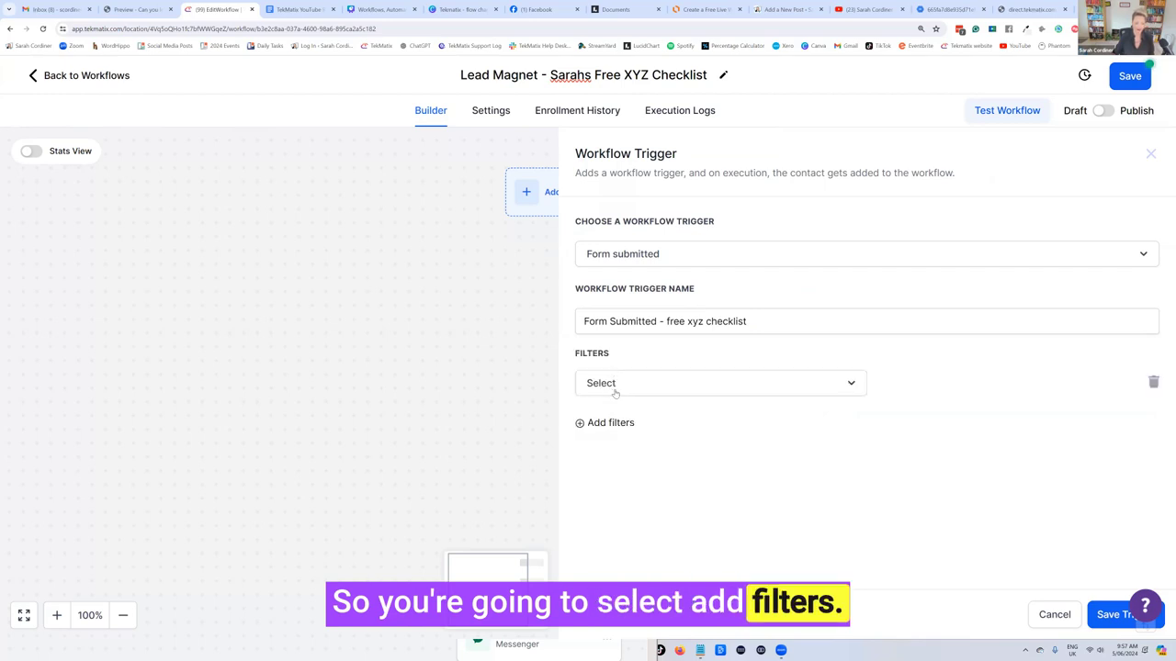
pyautogui.click(619, 387)
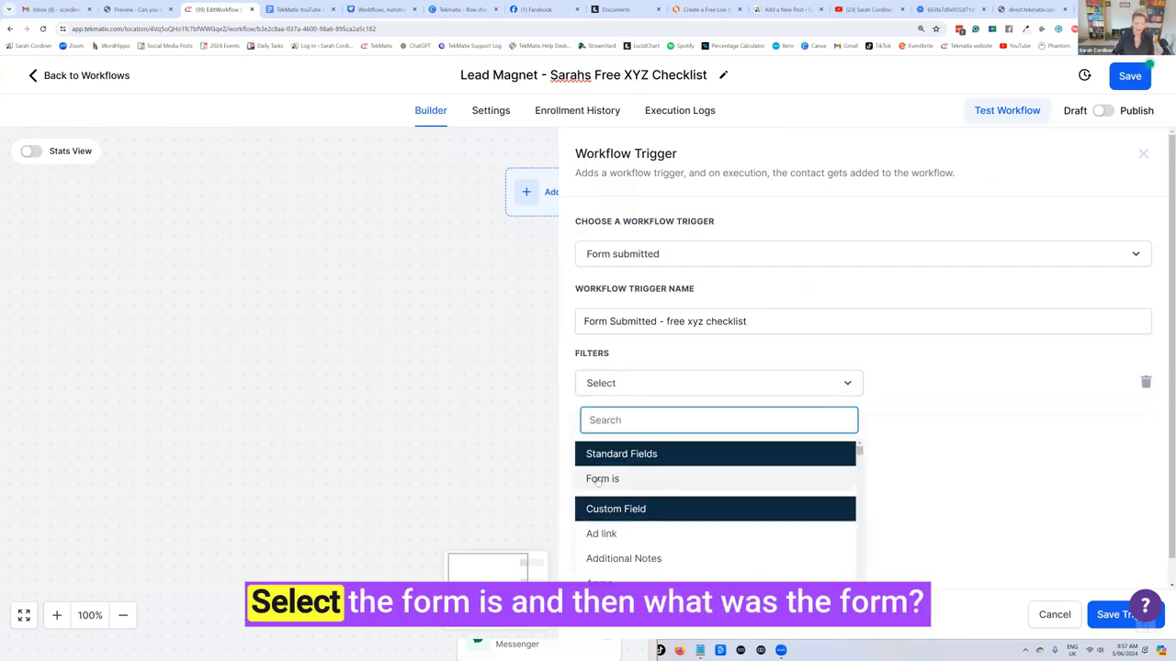
pyautogui.click(602, 480)
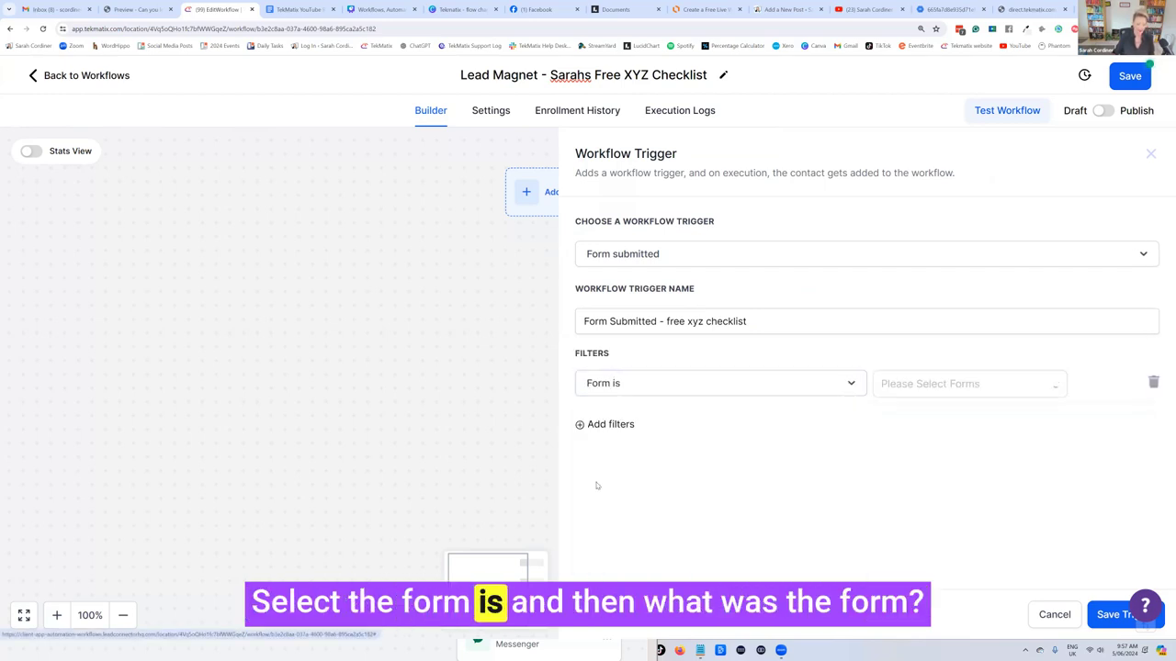
pyautogui.click(997, 386)
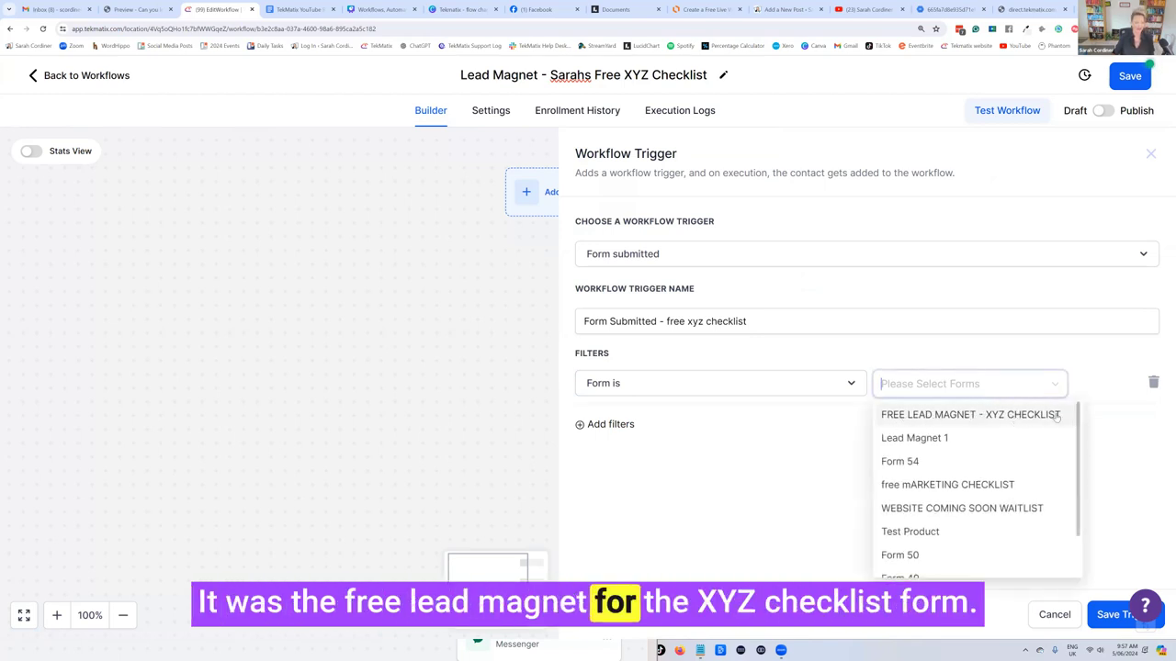
pyautogui.click(996, 416)
pyautogui.click(1071, 362)
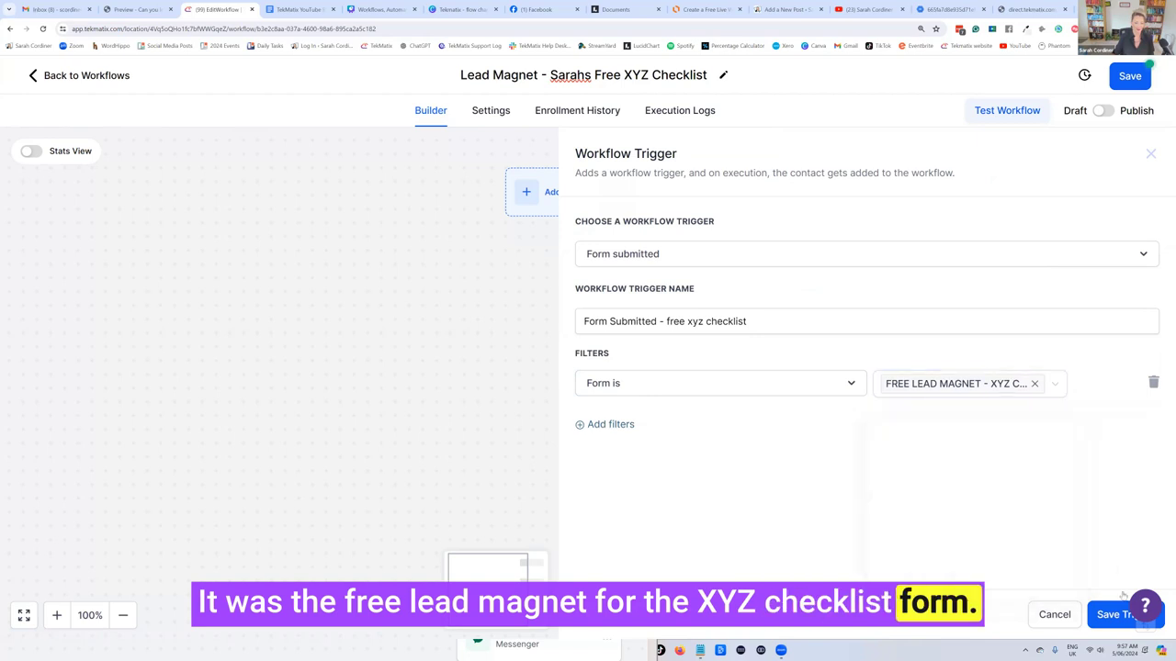
pyautogui.click(1115, 614)
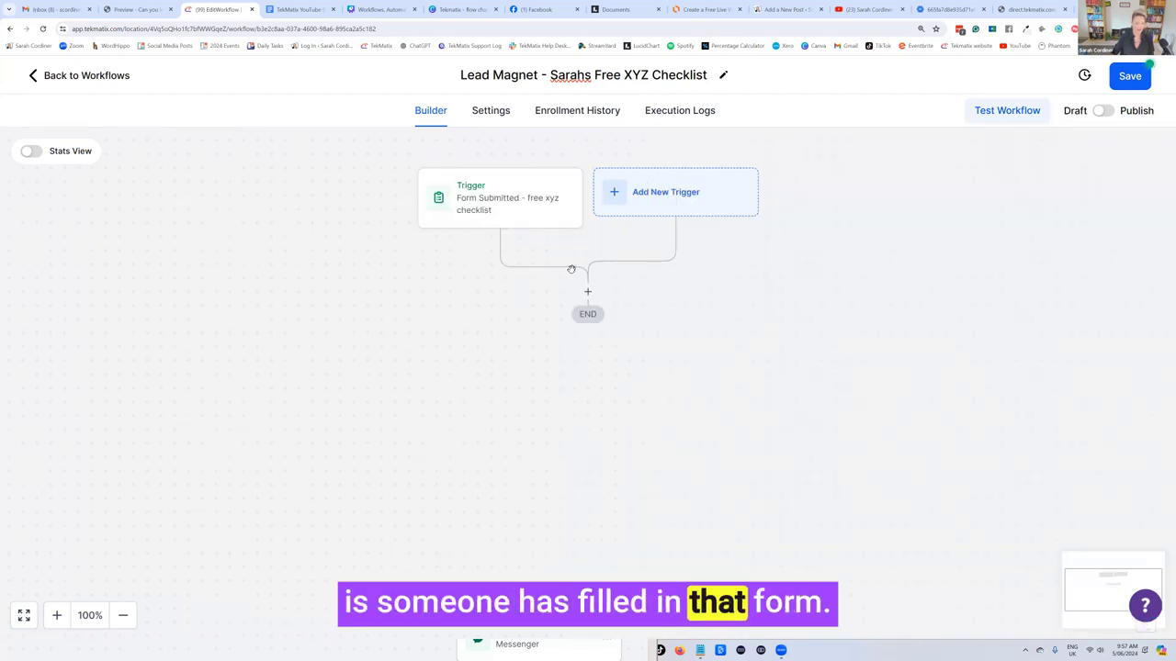
# Step: Add an Add Contact Tag step named '- opted in to the xyz checklist', creating that new tag
pyautogui.click(588, 292)
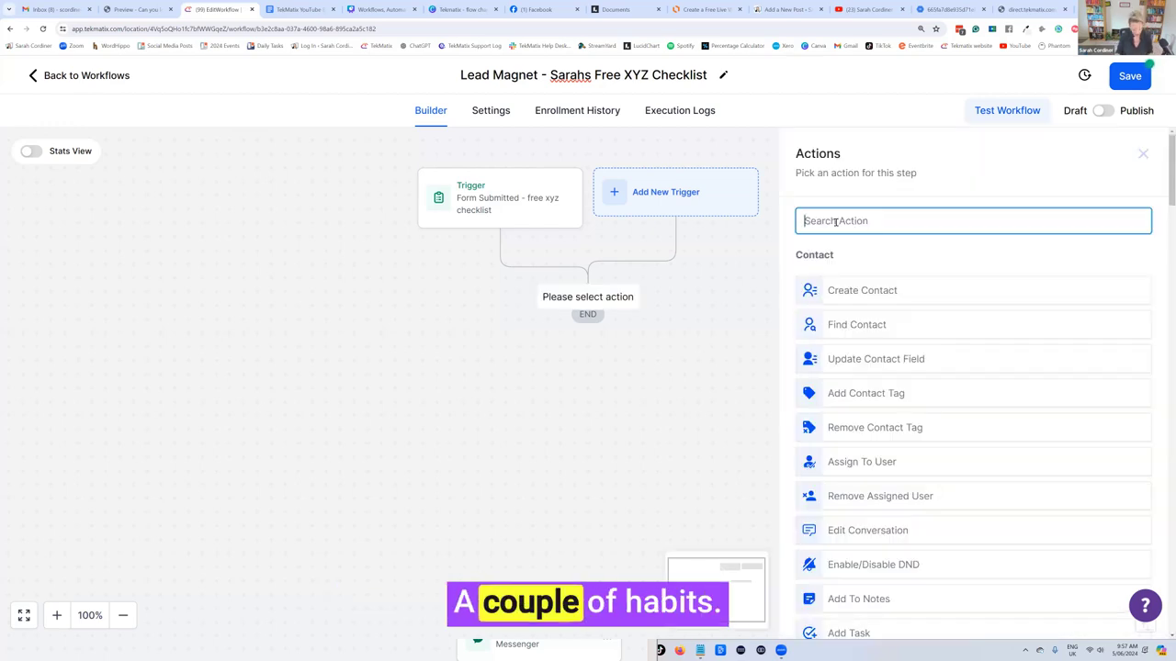
pyautogui.write('tag')
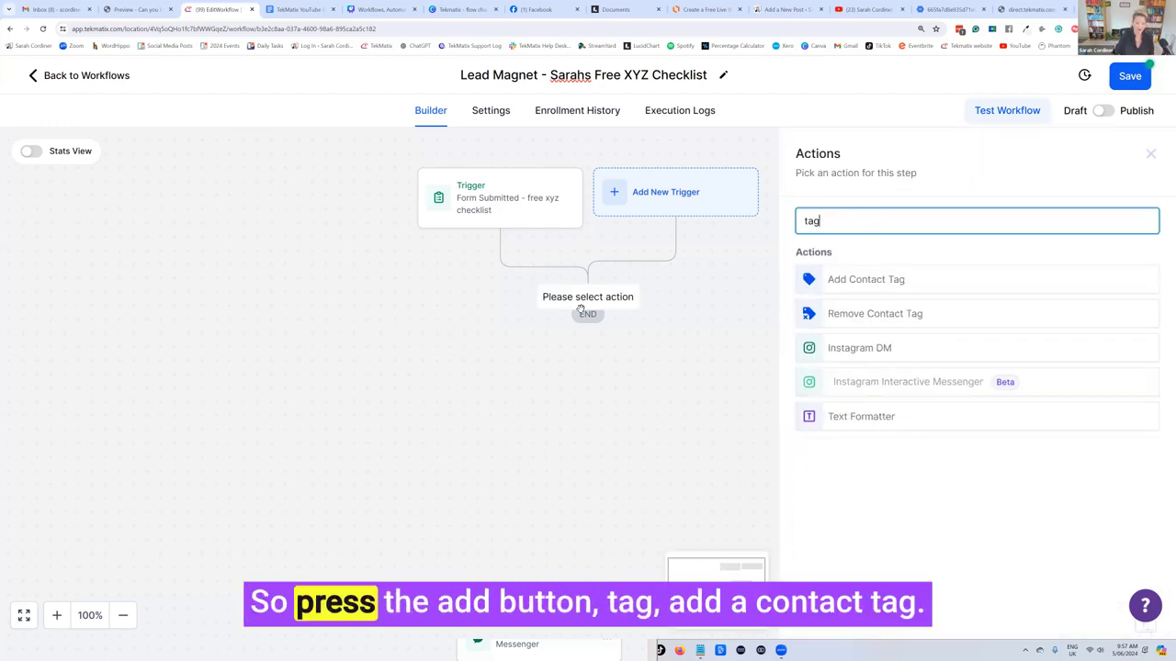
pyautogui.click(866, 279)
pyautogui.click(865, 252)
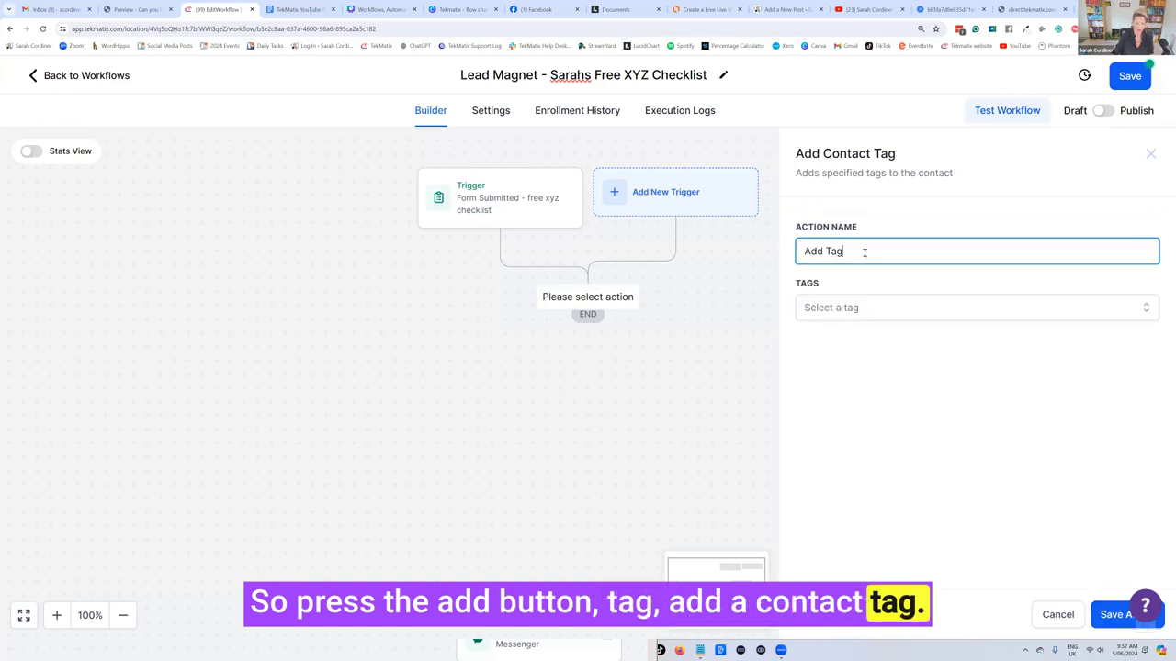
pyautogui.write('- ')
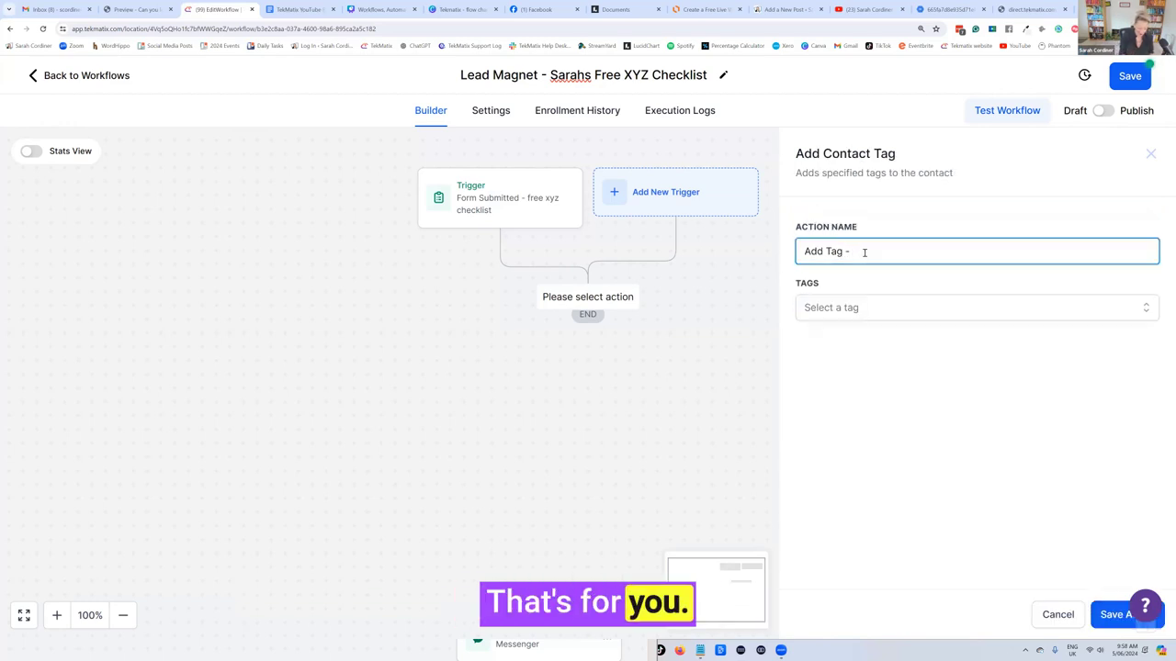
pyautogui.write('opted ')
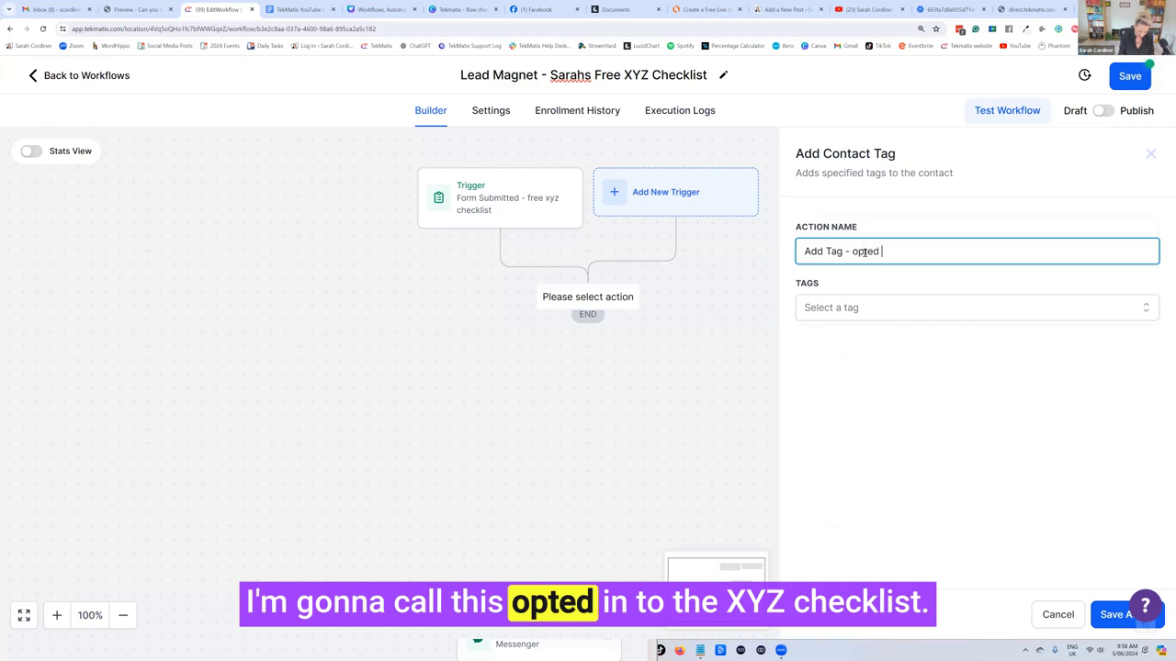
pyautogui.write('in to the xyz c')
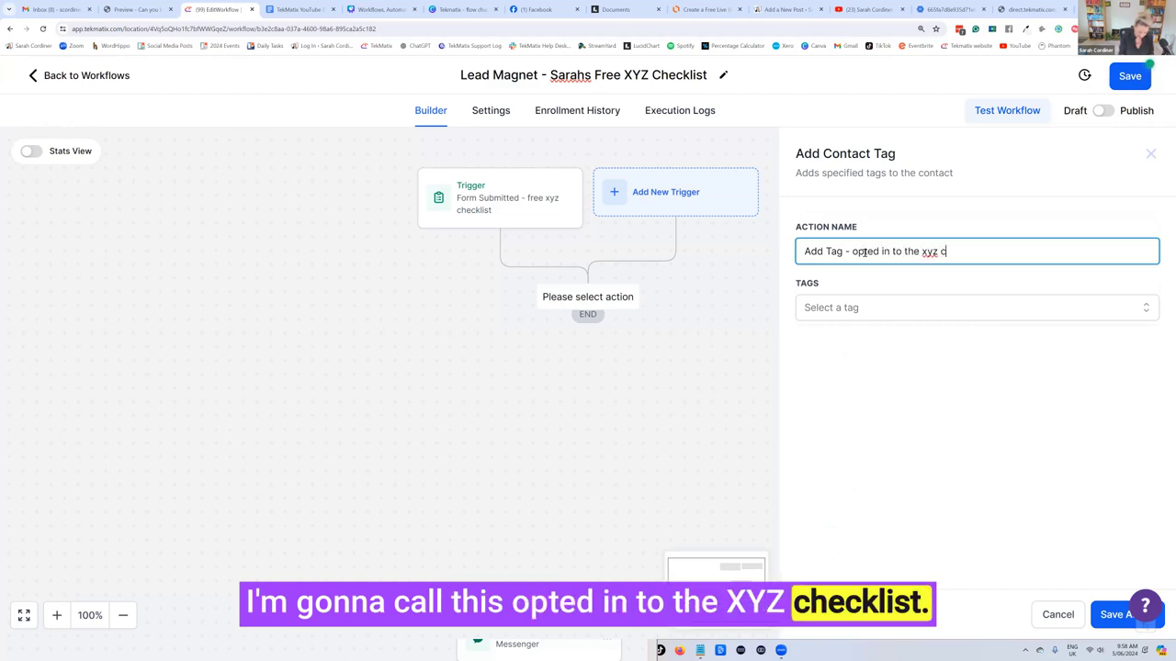
pyautogui.write('hecklist')
pyautogui.moveTo(852, 251); pyautogui.dragTo(981, 251)
pyautogui.hotkey('ctrl', 'c')
pyautogui.click(848, 307)
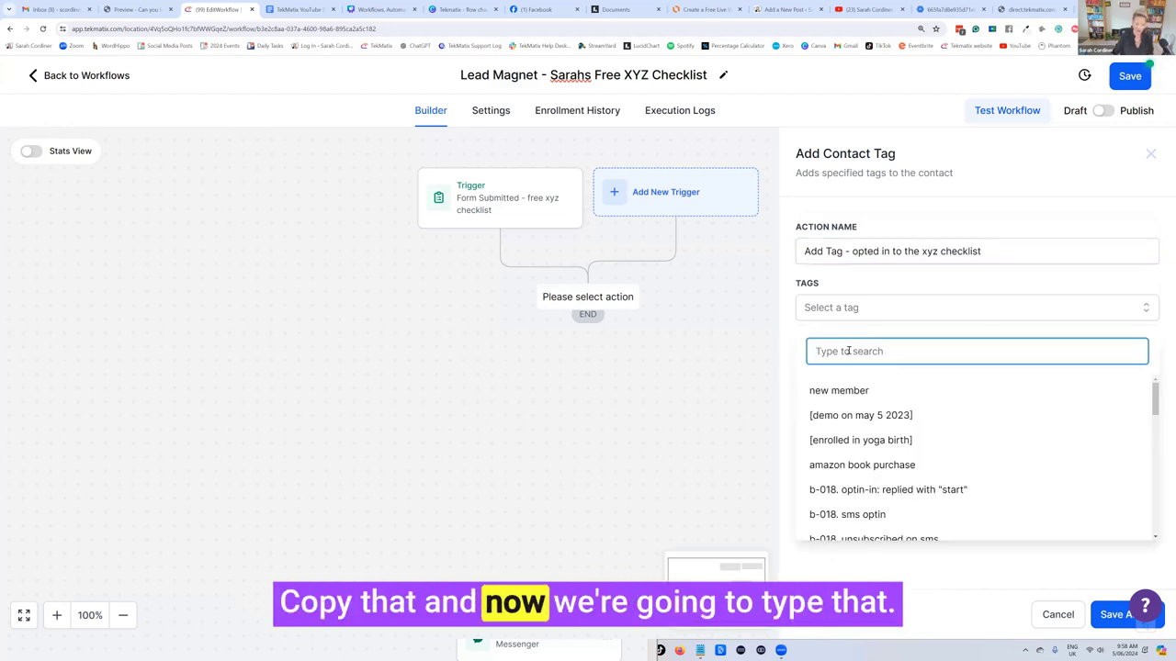
pyautogui.hotkey('ctrl', 'v')
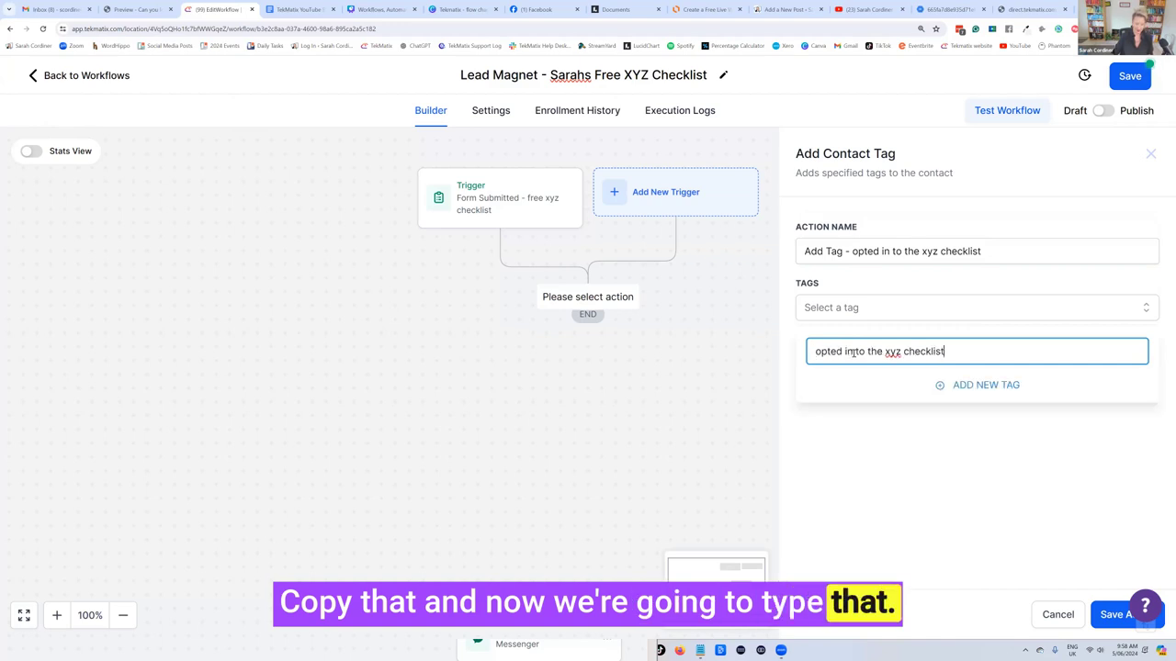
pyautogui.click(969, 386)
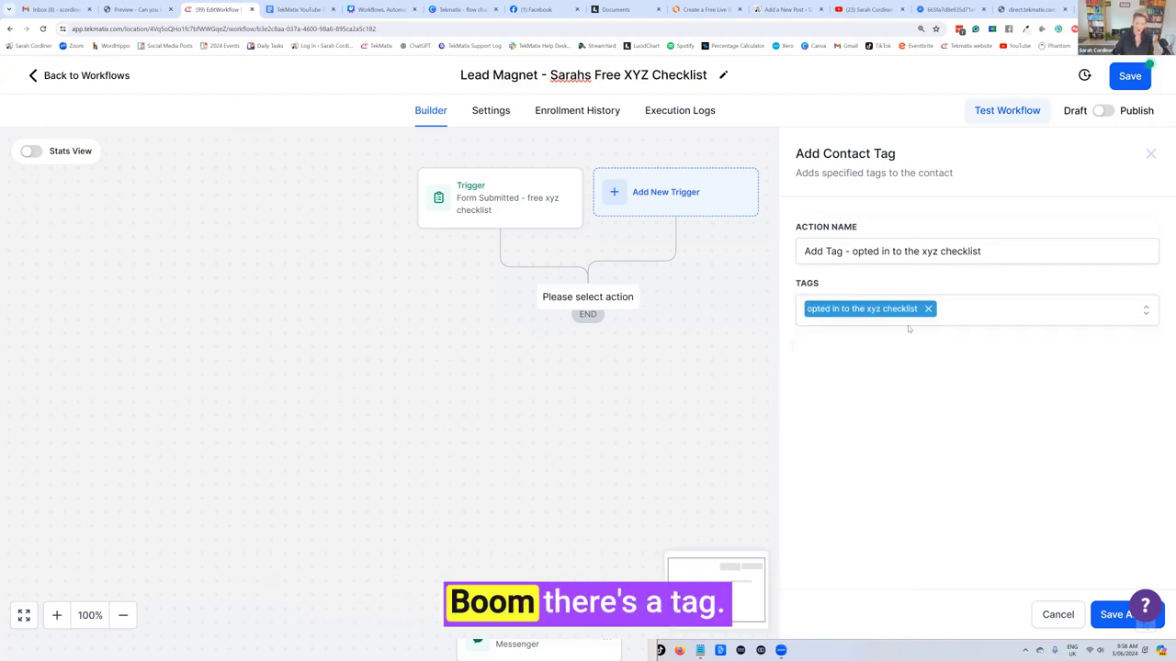
pyautogui.click(1117, 616)
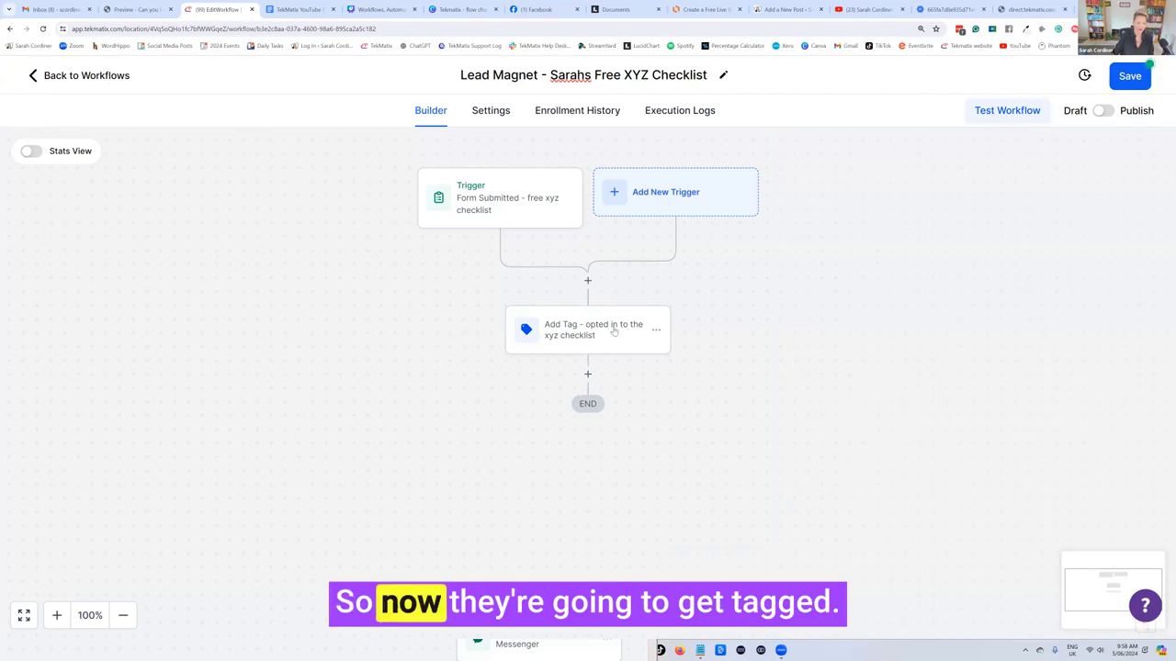
pyautogui.scroll(-1, 585, 323)
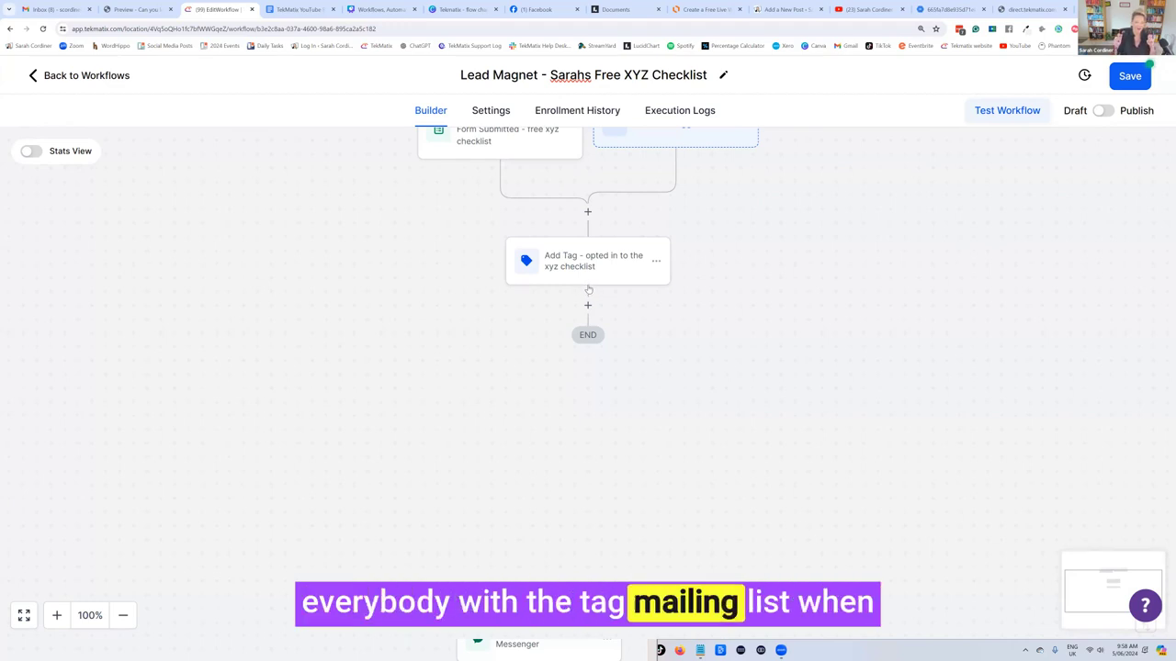
pyautogui.scroll(2, 707, 367)
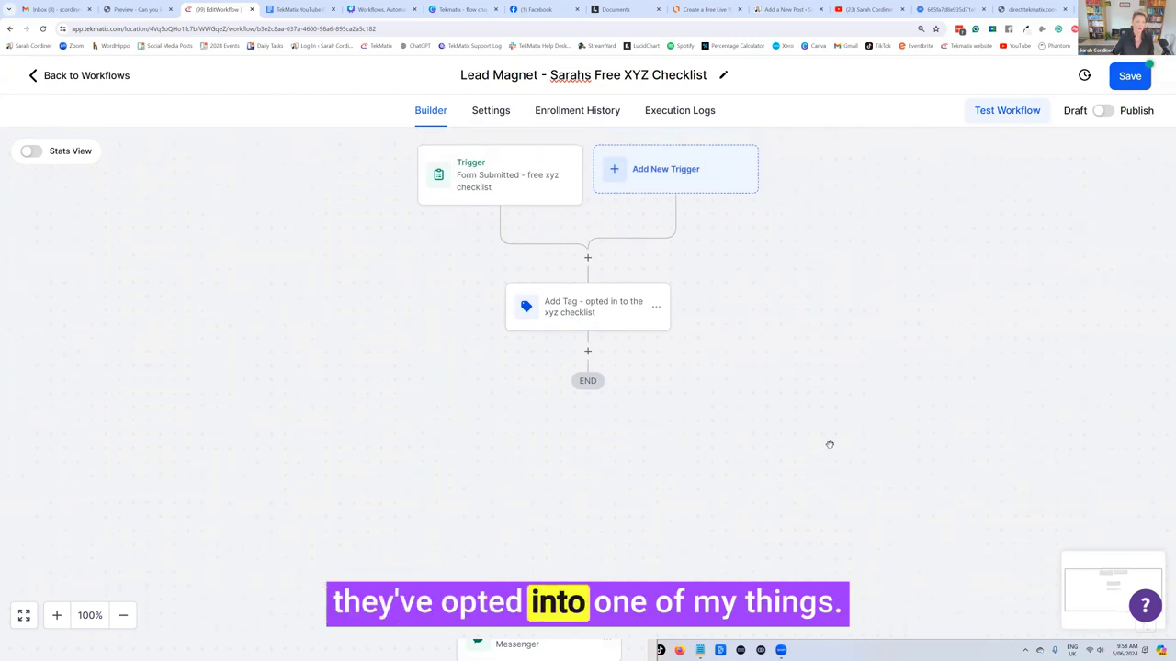
pyautogui.scroll(-1, 698, 386)
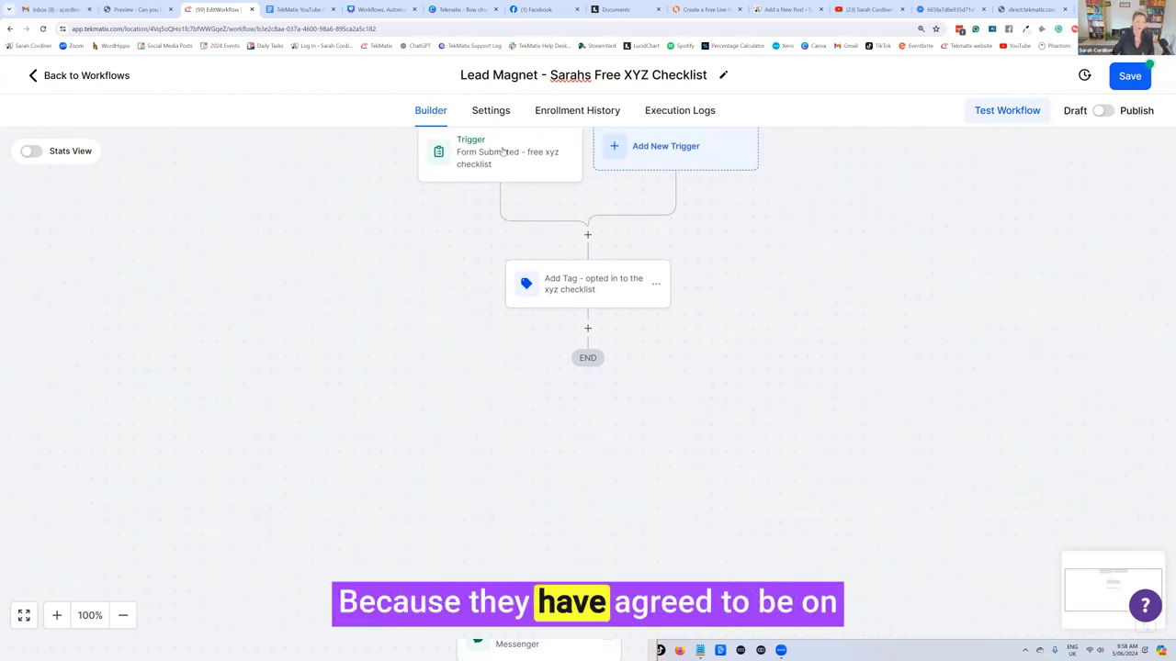
pyautogui.scroll(1, 797, 296)
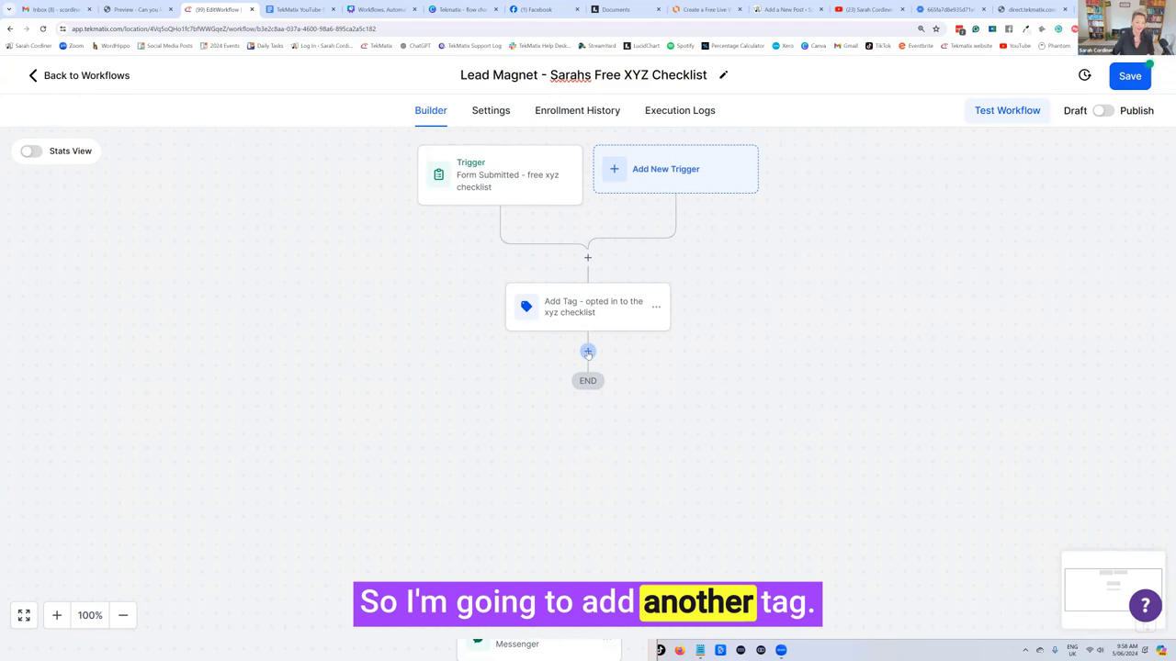
# Step: Add and save an 'Add Tag - mailing list' step that creates the new mailing list tag
pyautogui.click(588, 352)
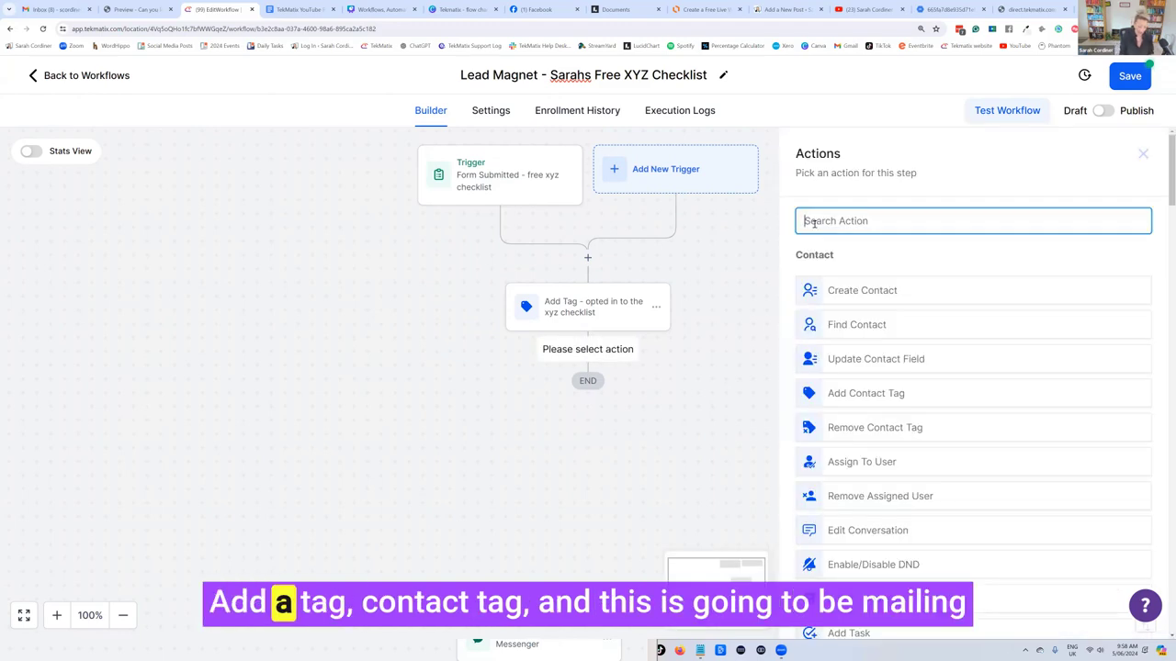
pyautogui.write('tag')
pyautogui.click(897, 282)
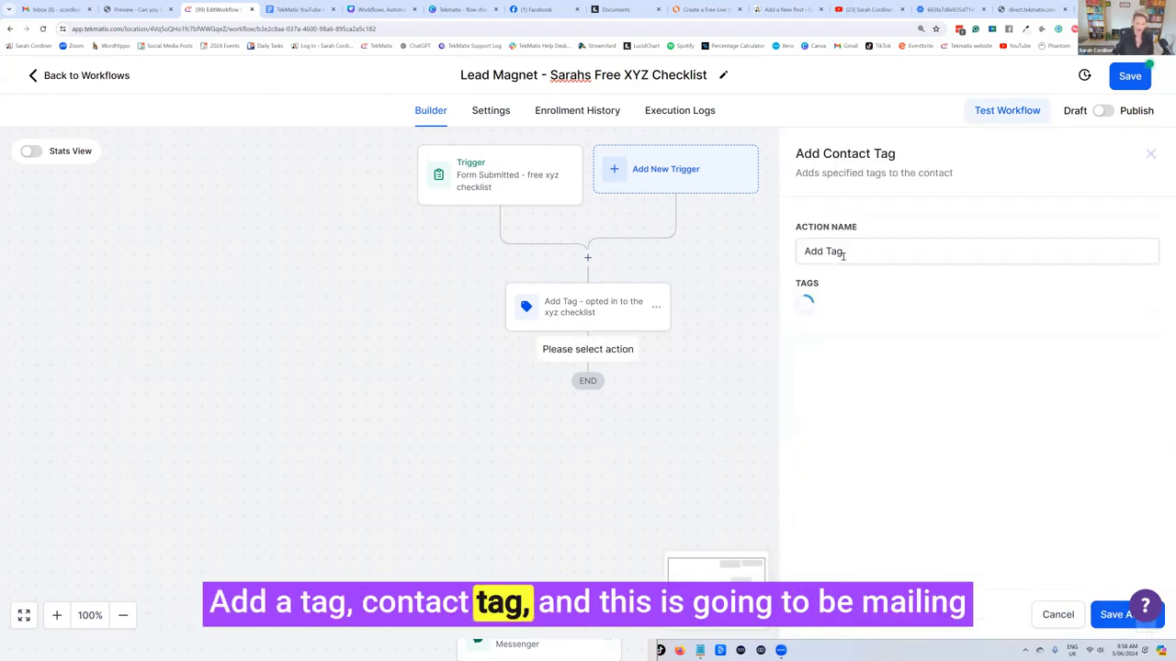
pyautogui.click(860, 251)
pyautogui.write('- mailing list')
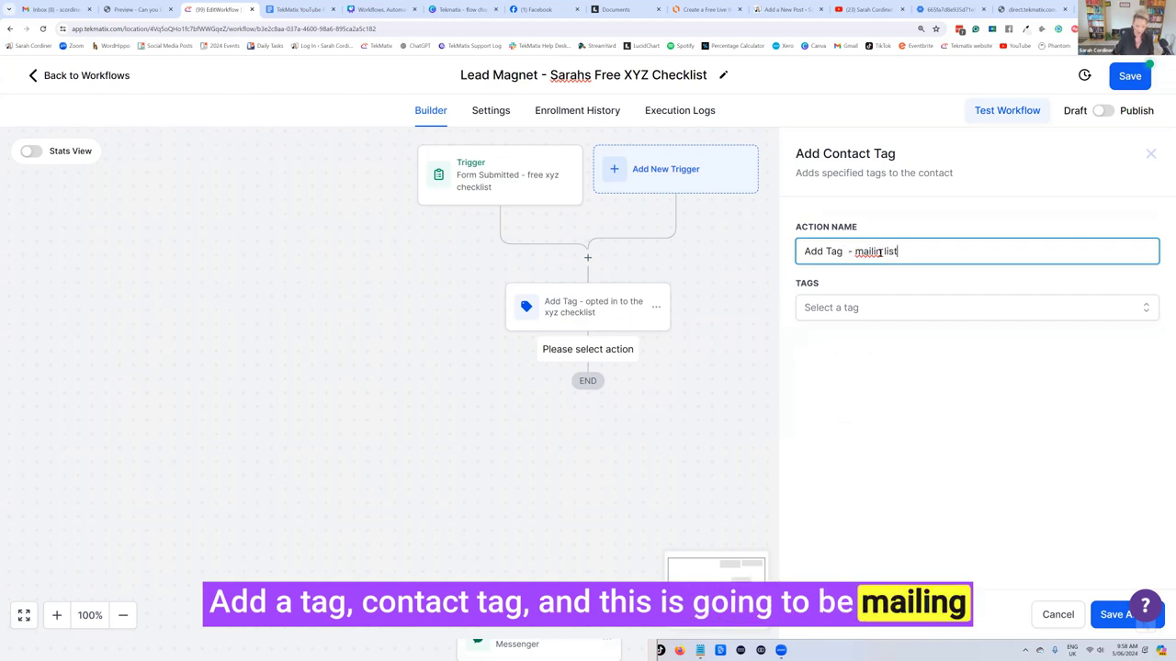
pyautogui.click(877, 307)
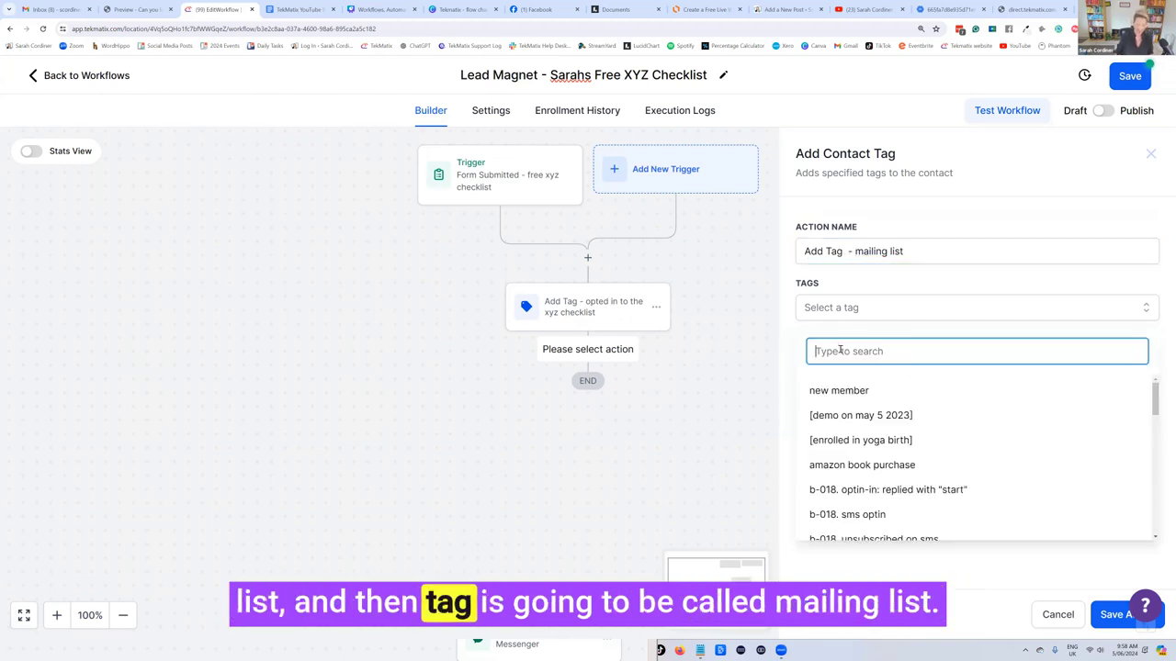
pyautogui.write('mailing li')
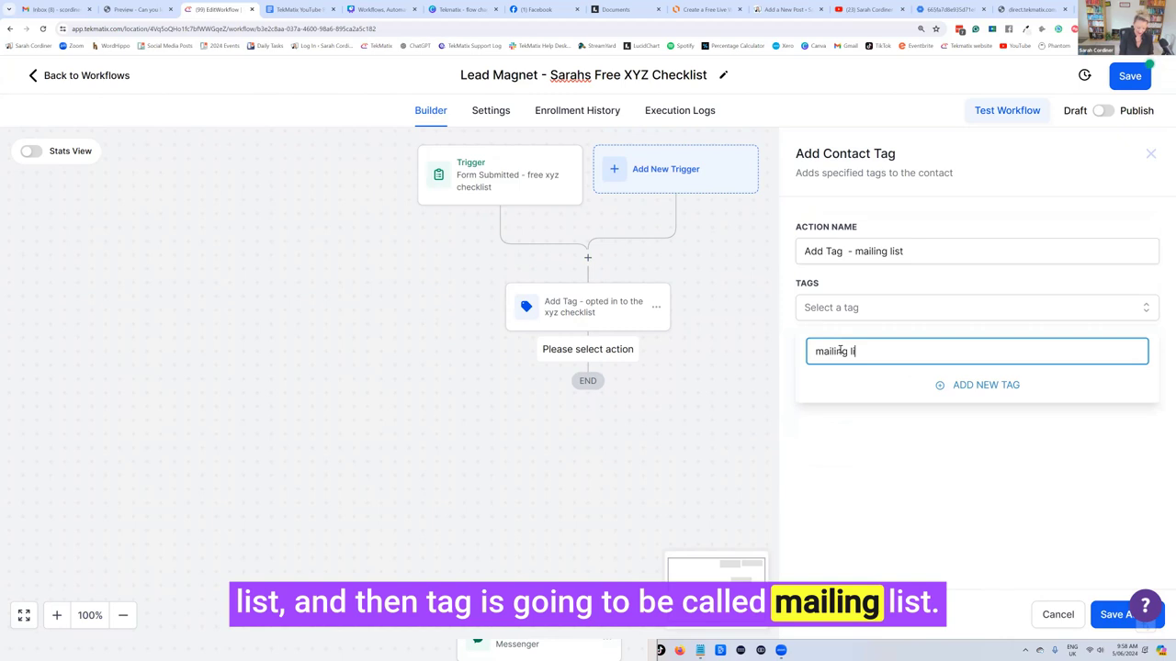
pyautogui.write('st')
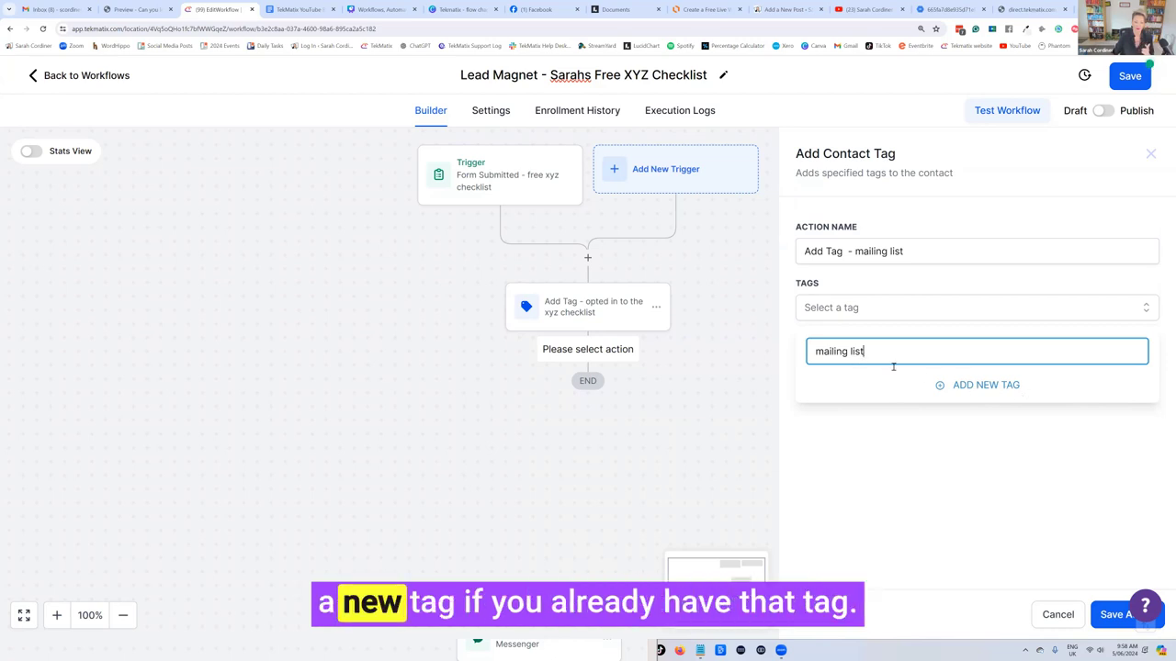
pyautogui.click(981, 385)
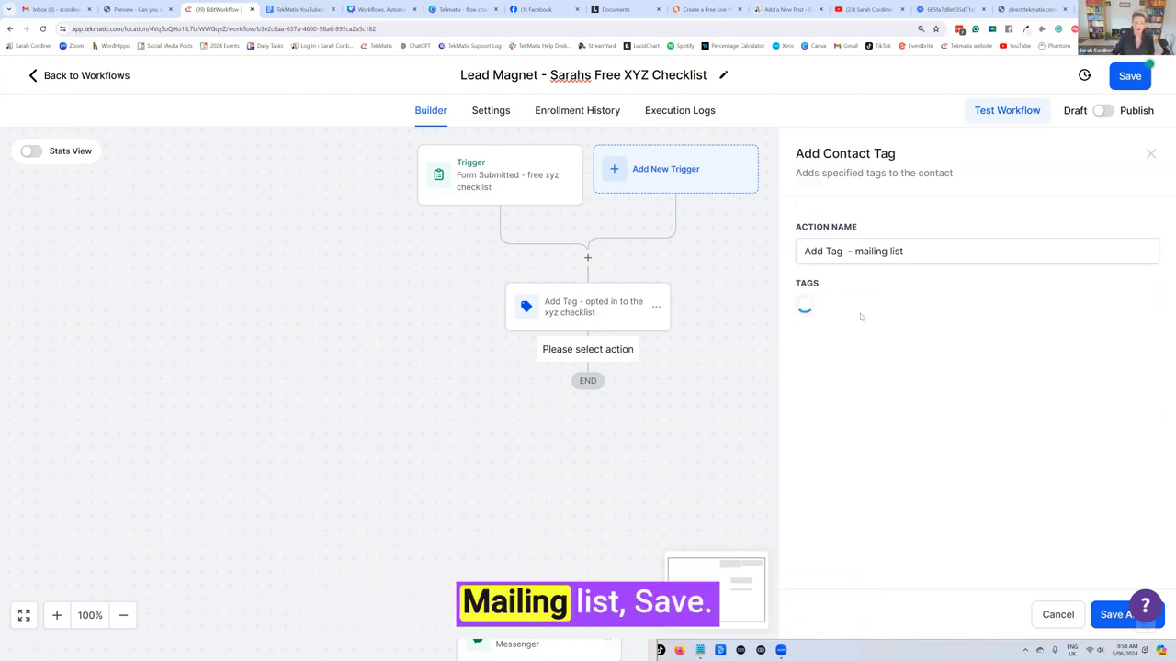
pyautogui.click(1107, 611)
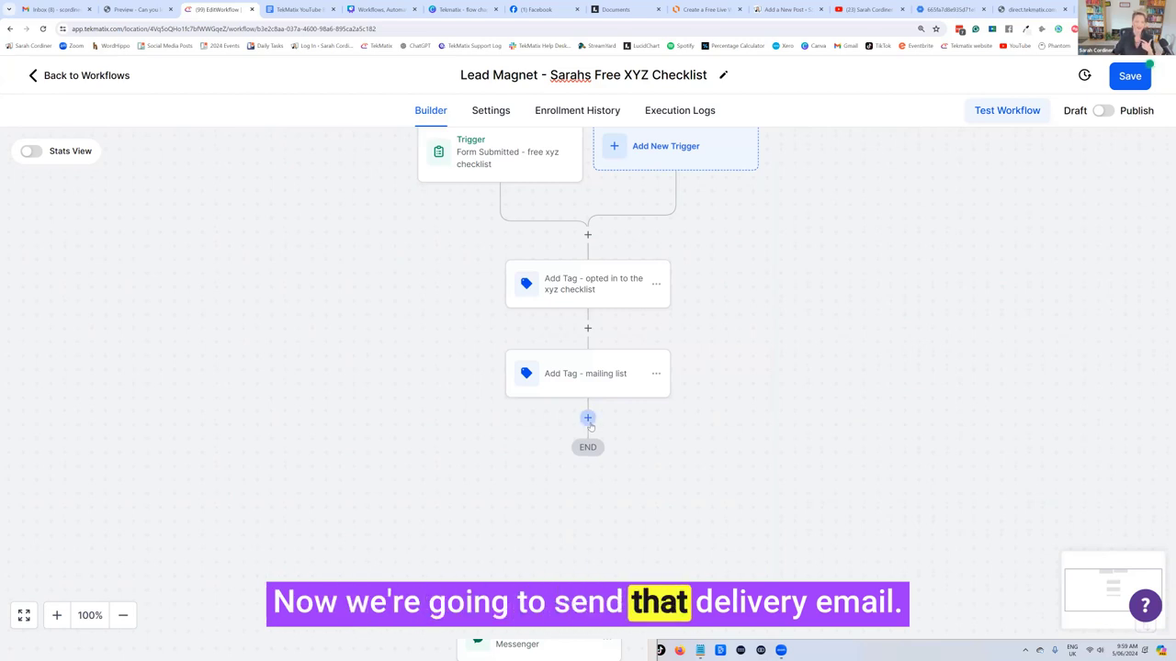
# Step: Add a Send Email action below the mailing list tag step
pyautogui.click(588, 418)
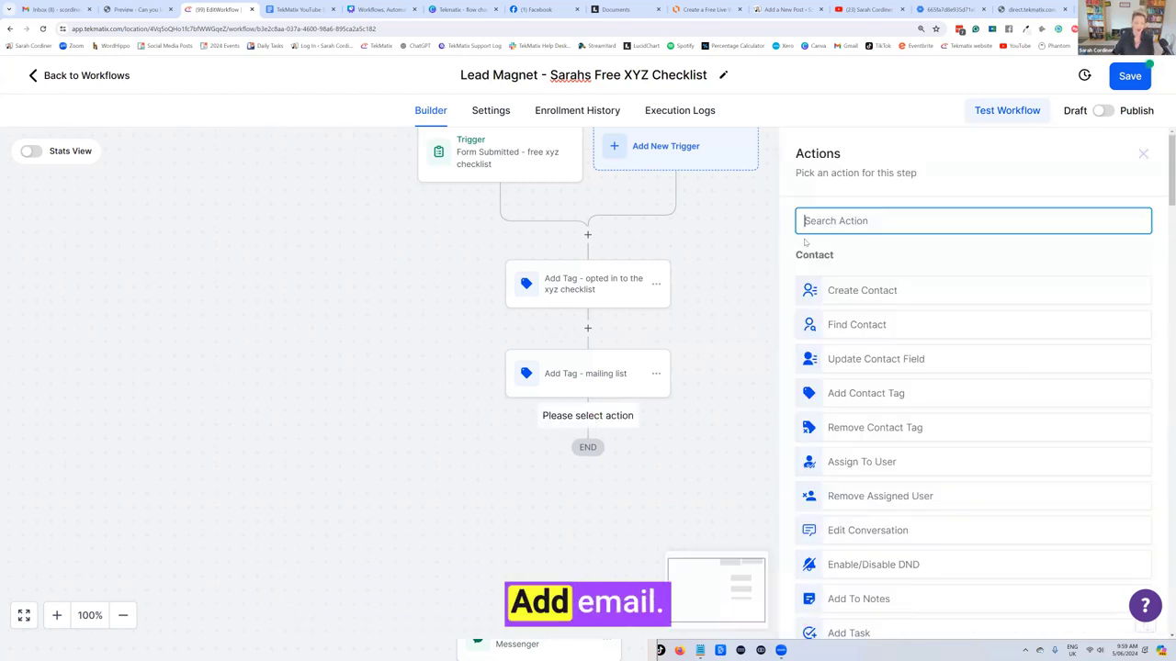
pyautogui.write('emai')
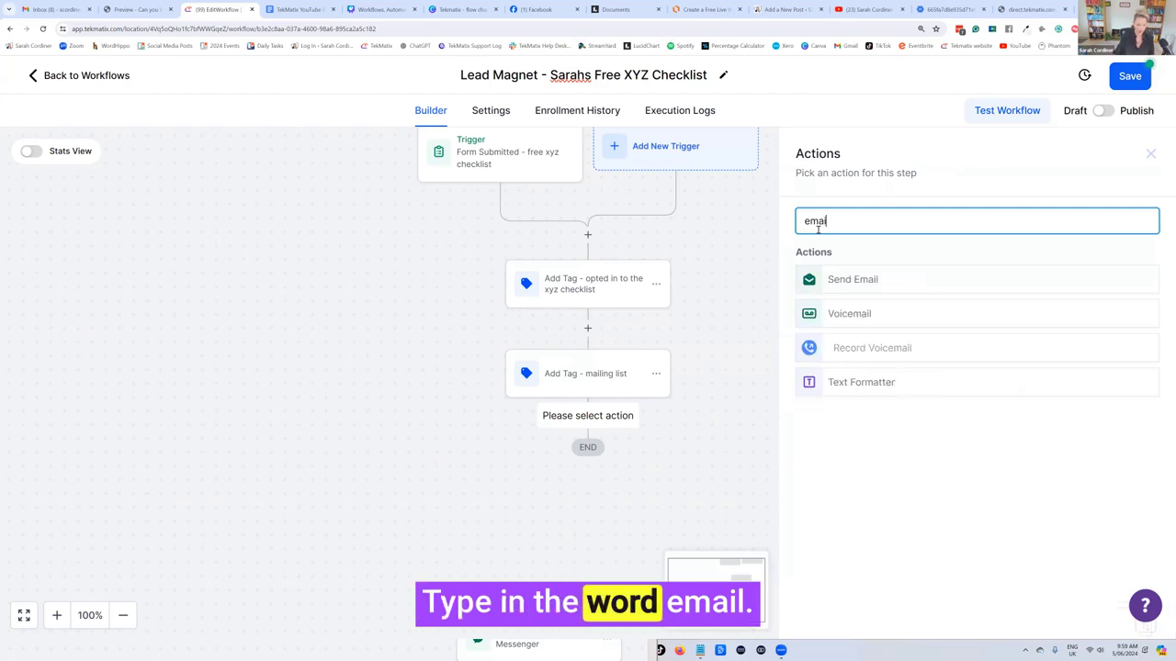
pyautogui.click(845, 280)
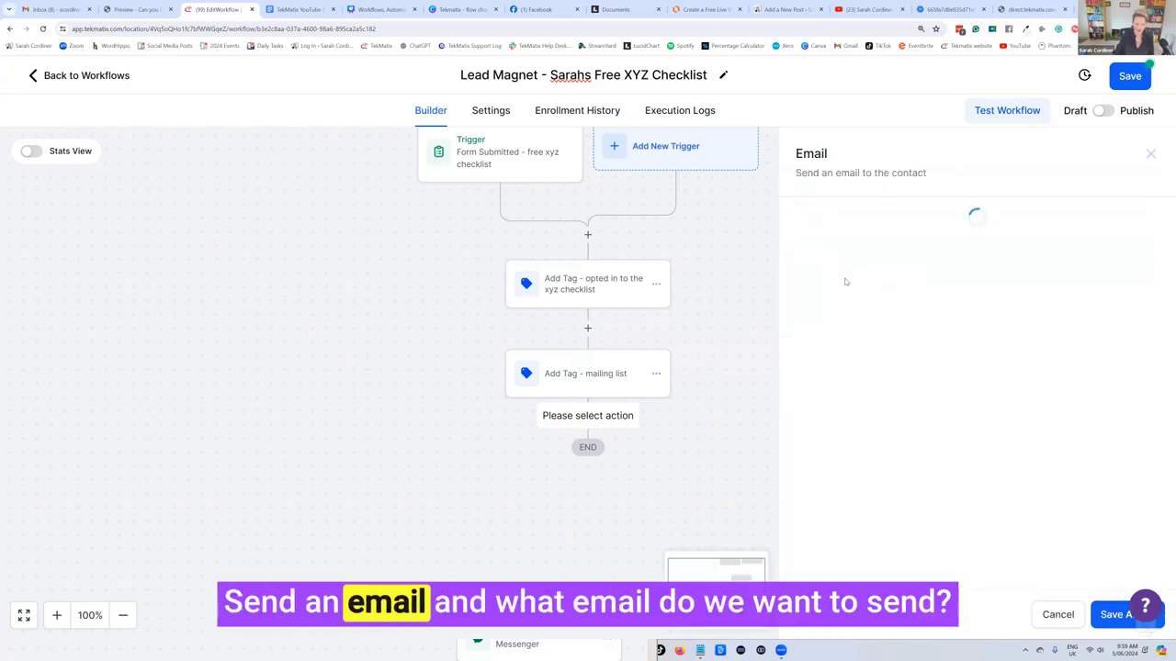
pyautogui.scroll(-3, 863, 330)
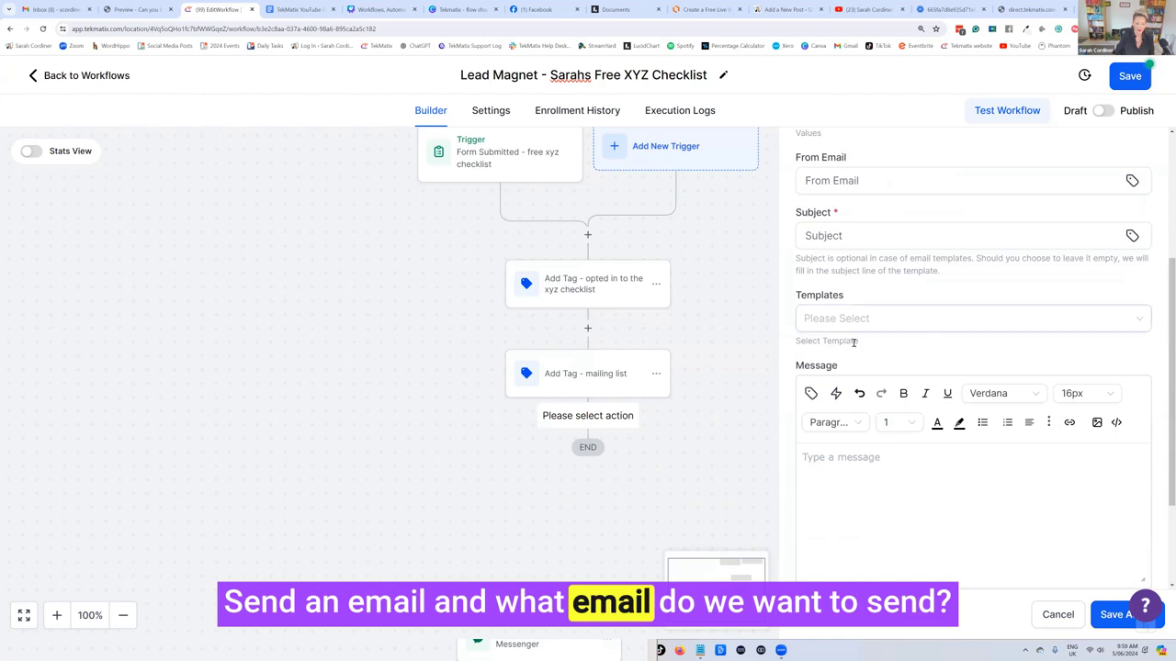
pyautogui.doubleClick(800, 341)
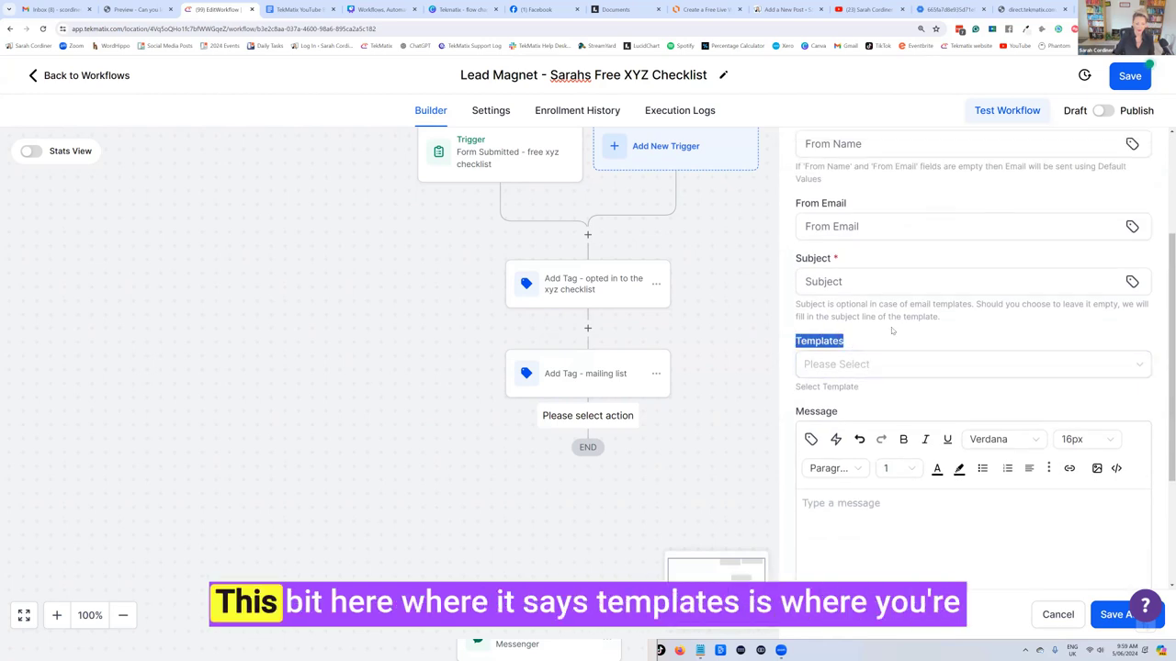
pyautogui.click(877, 339)
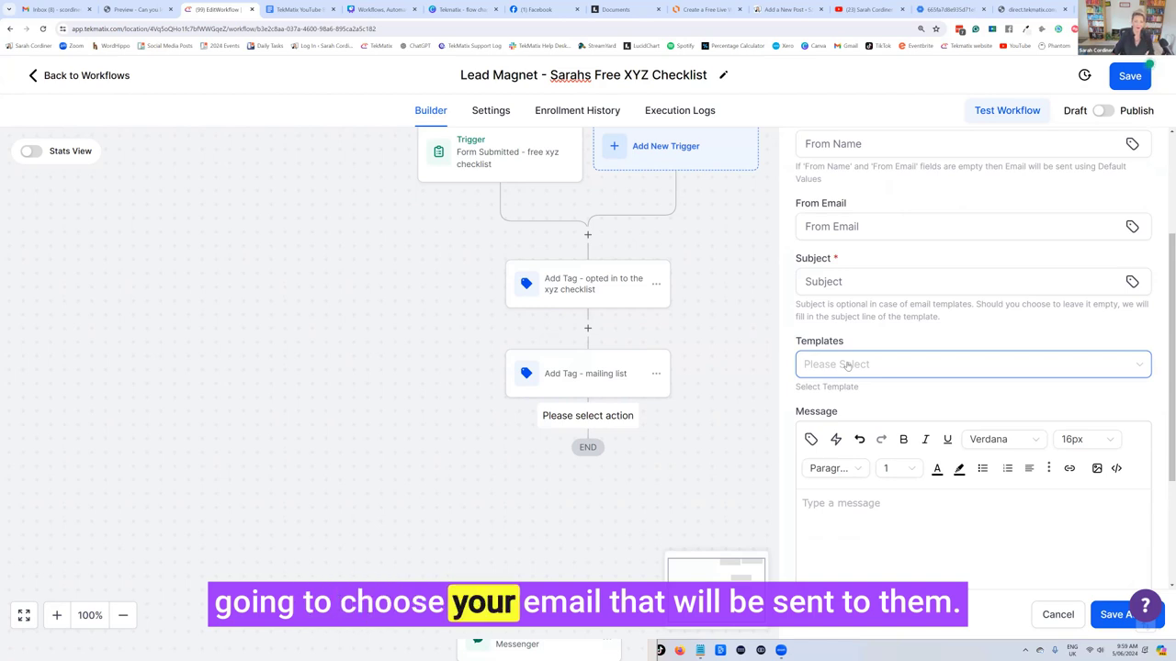
pyautogui.scroll(-2, 884, 370)
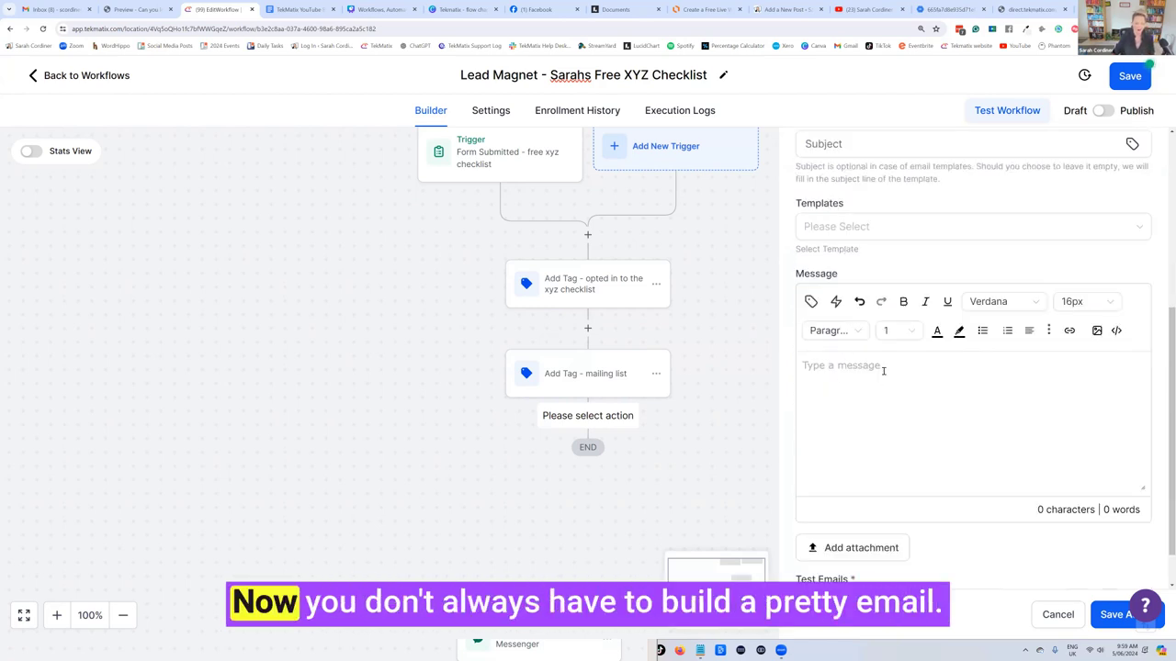
pyautogui.click(851, 369)
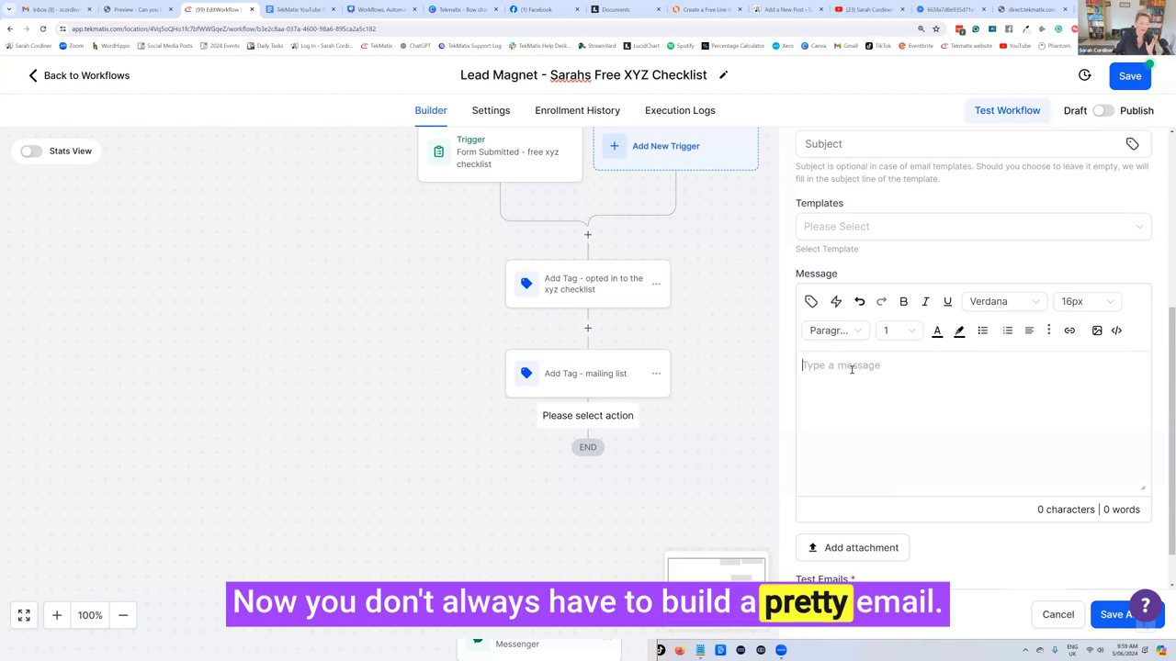
pyautogui.scroll(1, 881, 453)
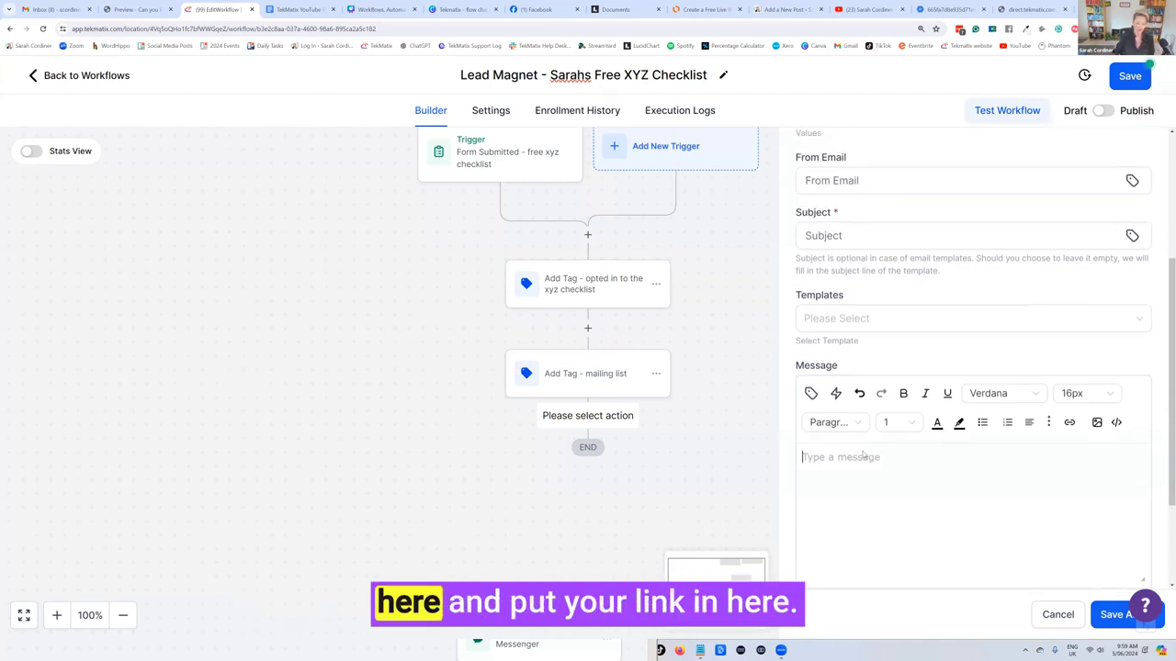
# Step: Search the email templates and load the lead magnet XYZ Free Checklist template
pyautogui.click(856, 319)
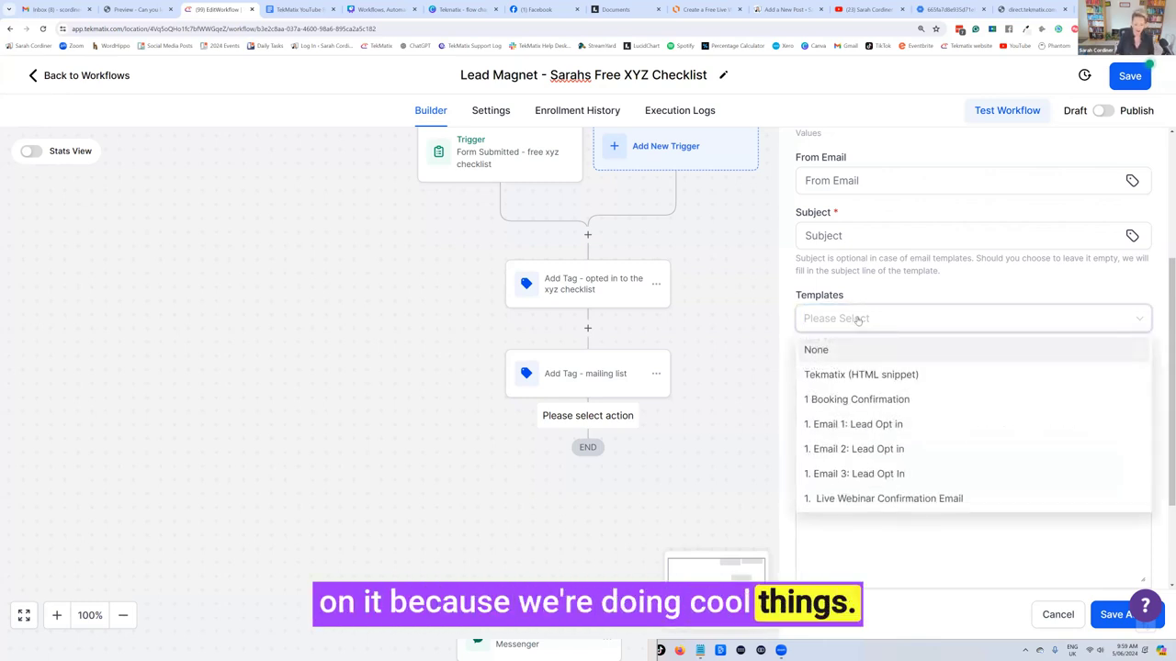
pyautogui.write('sarah')
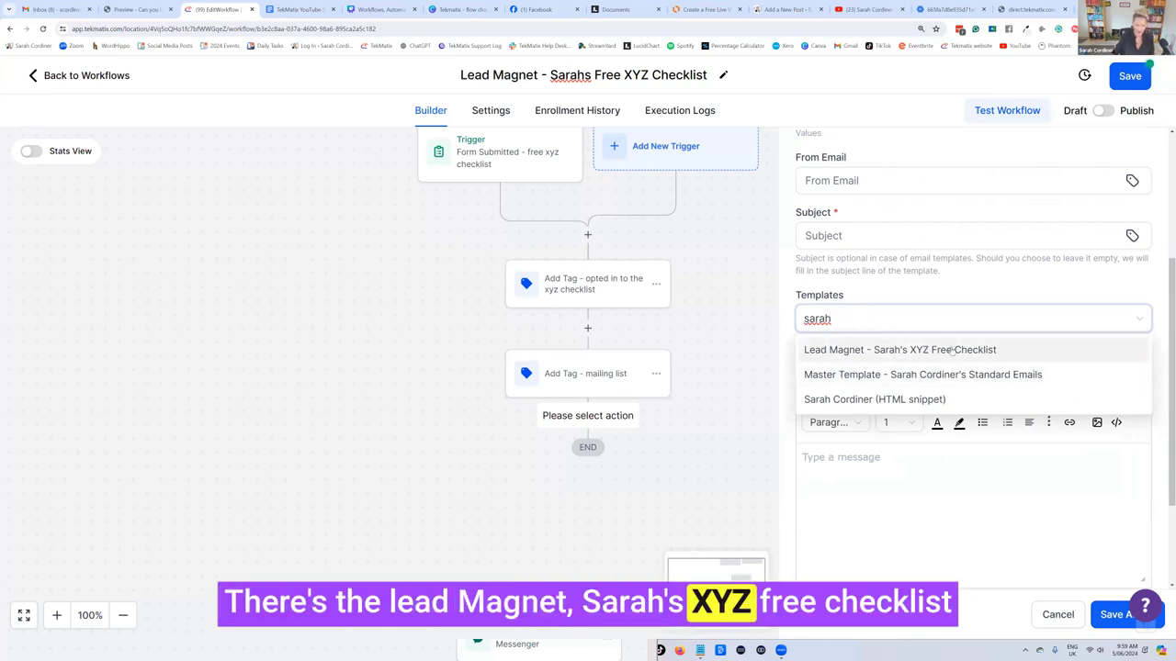
pyautogui.click(950, 350)
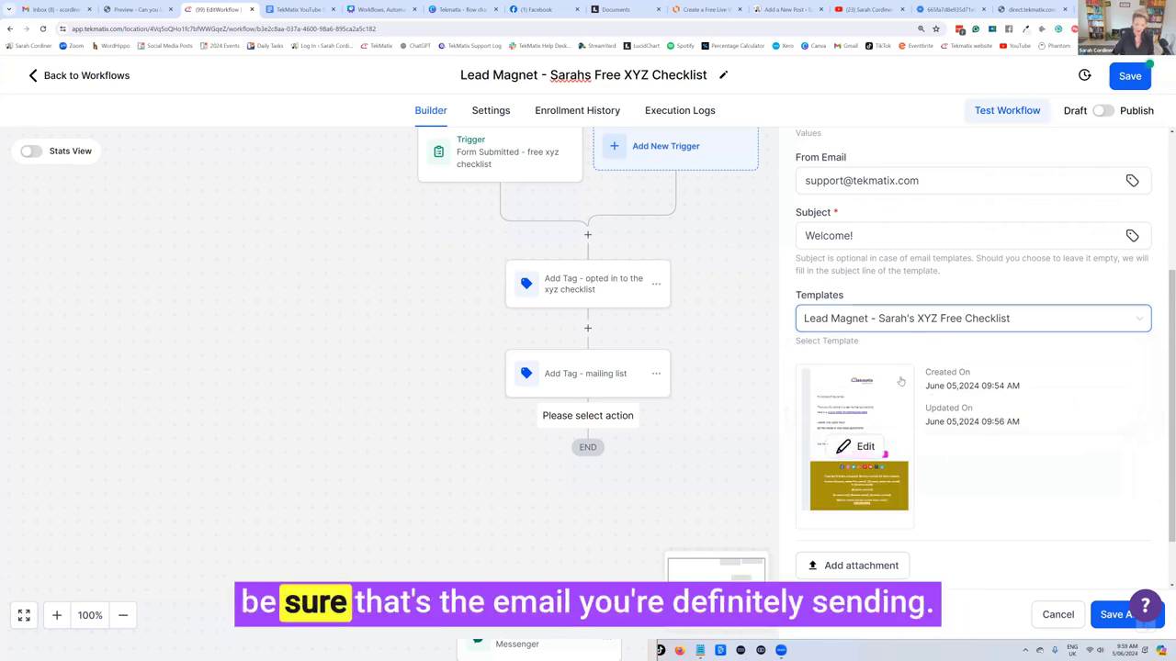
# Step: Name the email action 'Email - send the xyz checklist'
pyautogui.moveTo(876, 422)
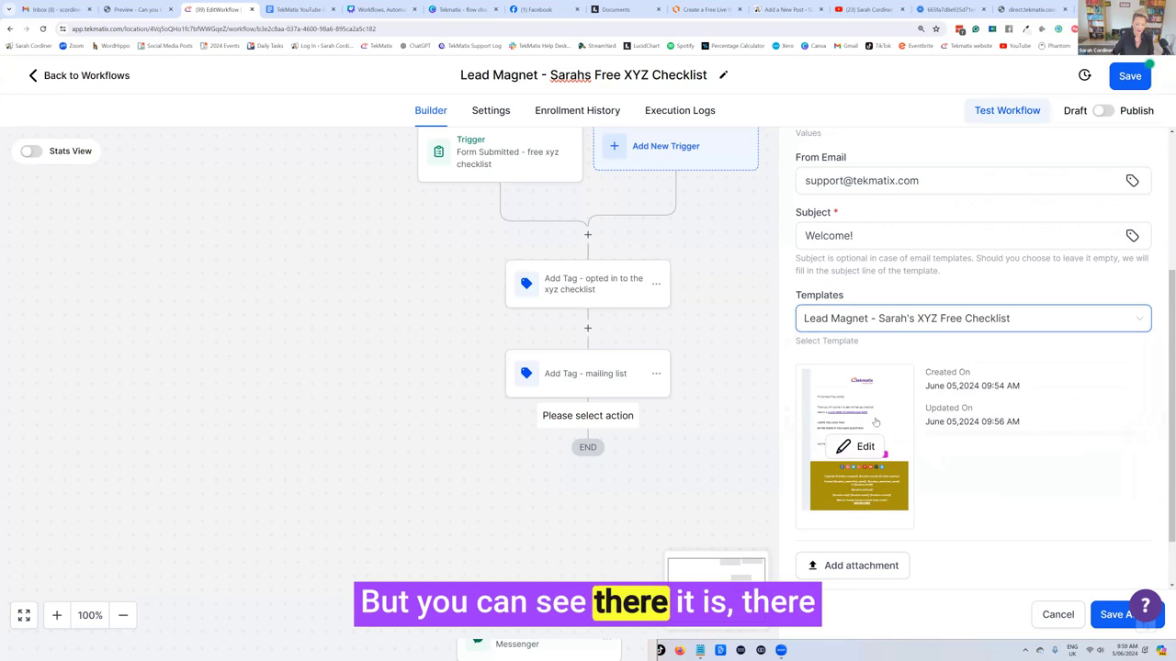
pyautogui.scroll(3, 964, 431)
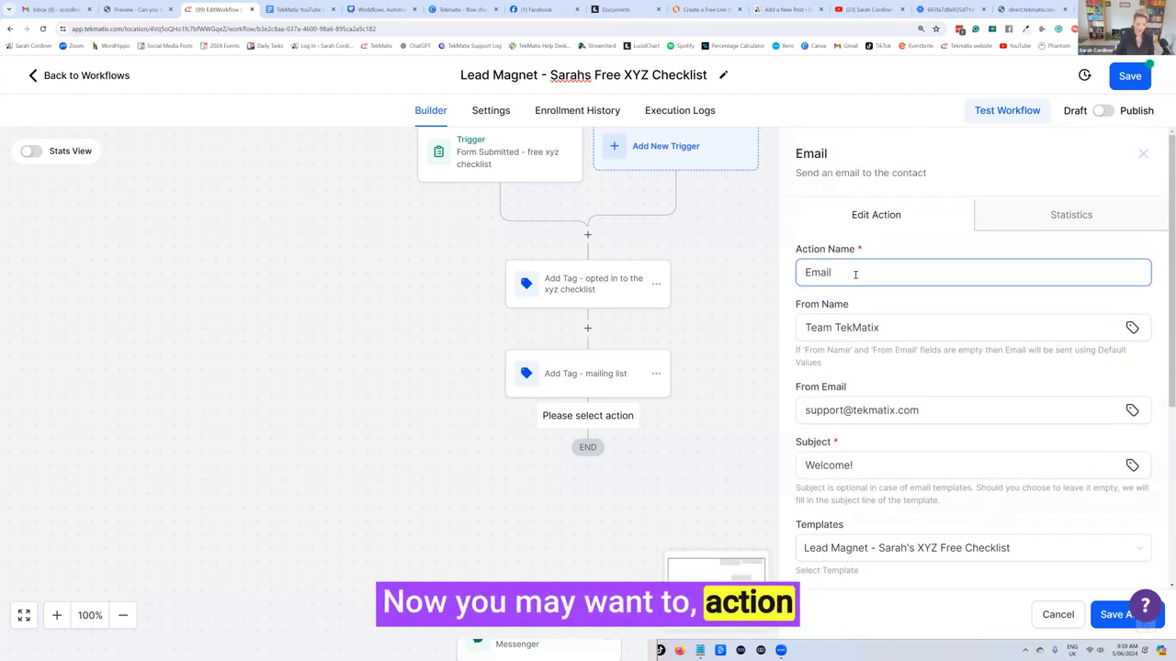
pyautogui.doubleClick(850, 248)
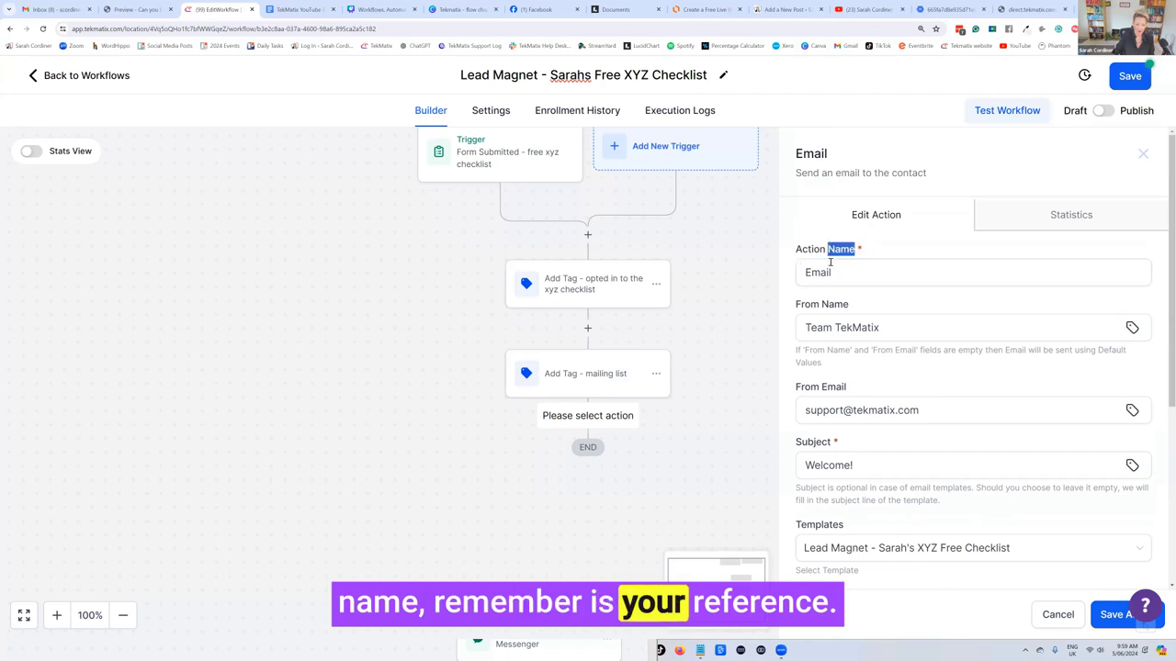
pyautogui.click(836, 273)
pyautogui.write('- send the x')
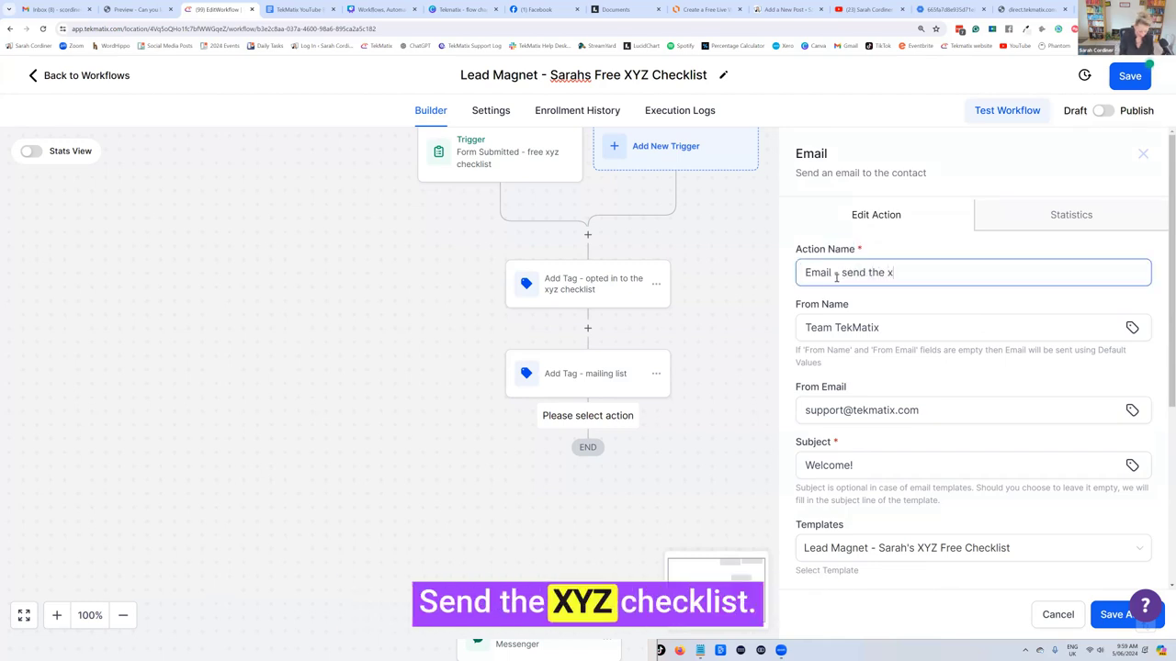
pyautogui.write('yz checklist')
# Step: Set the sender to the owner's name and subject 'Here is your free checklist', then save the step
pyautogui.scroll(-1, 813, 235)
pyautogui.tripleClick(814, 236)
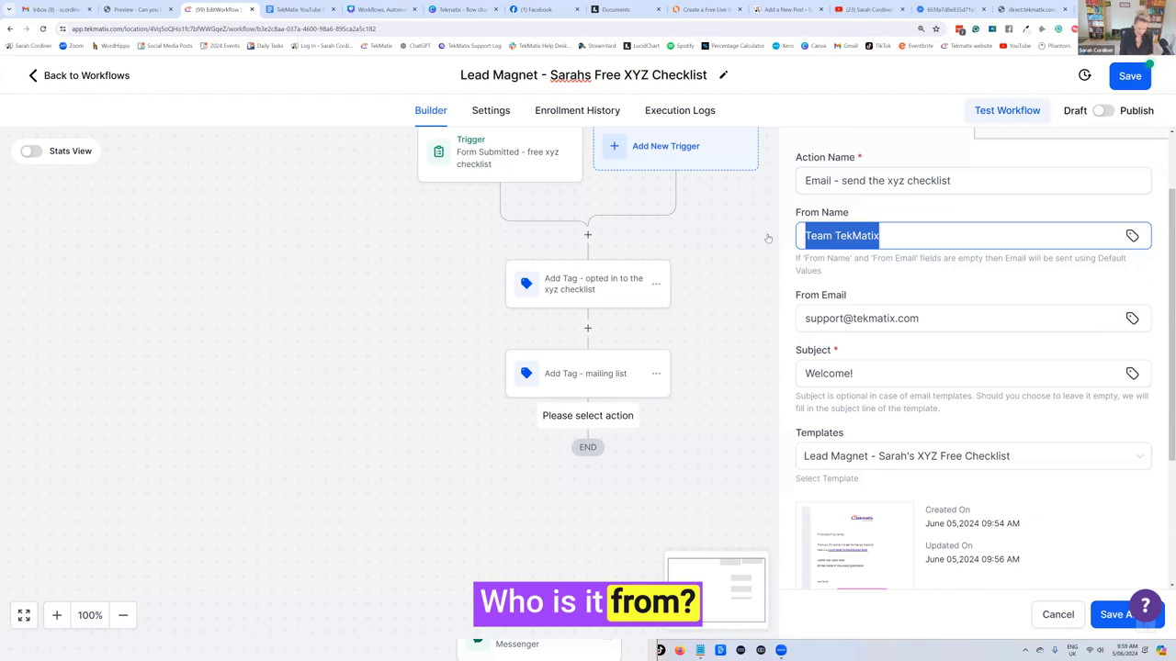
pyautogui.write('Sarah Cordiner')
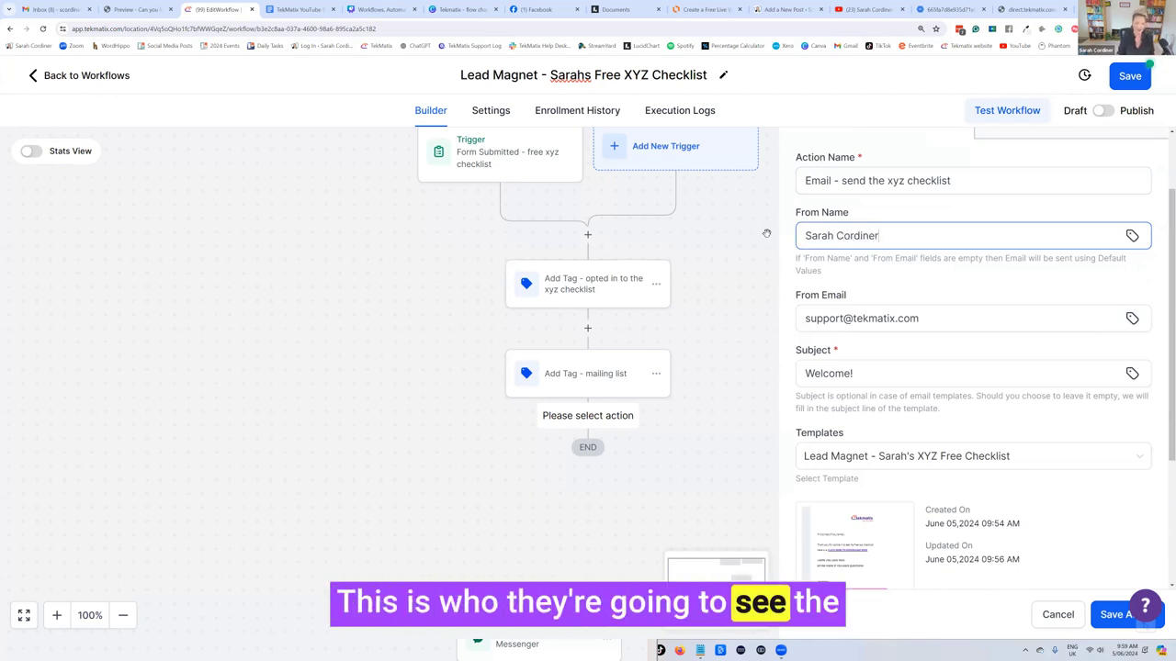
pyautogui.scroll(-2, 861, 287)
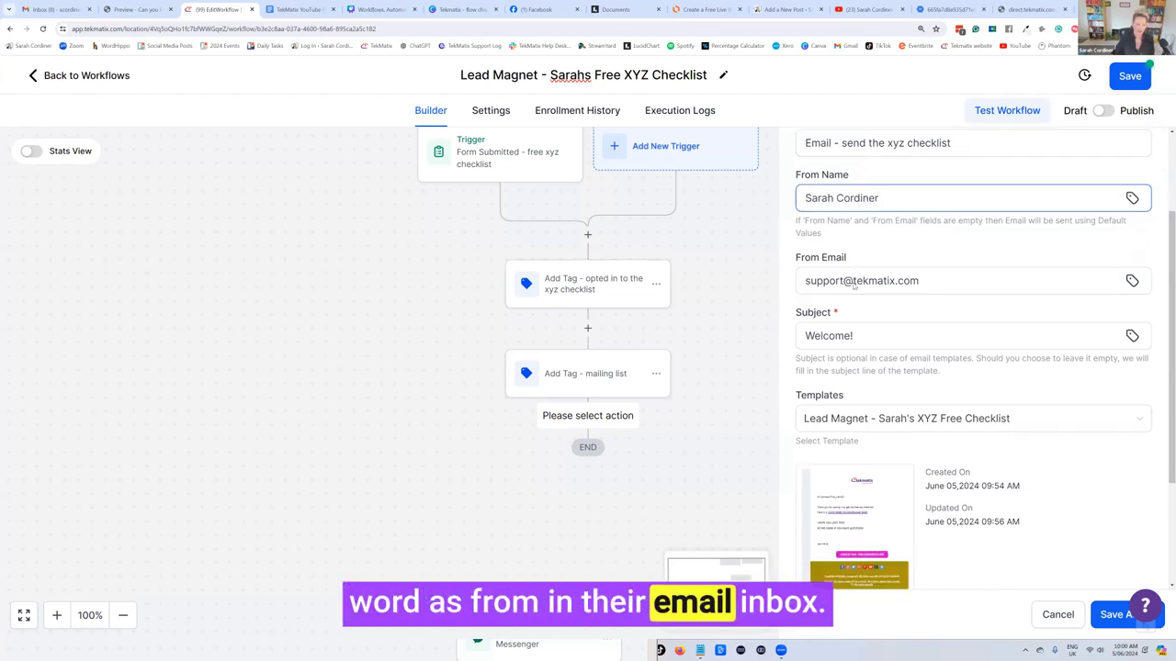
pyautogui.tripleClick(808, 189)
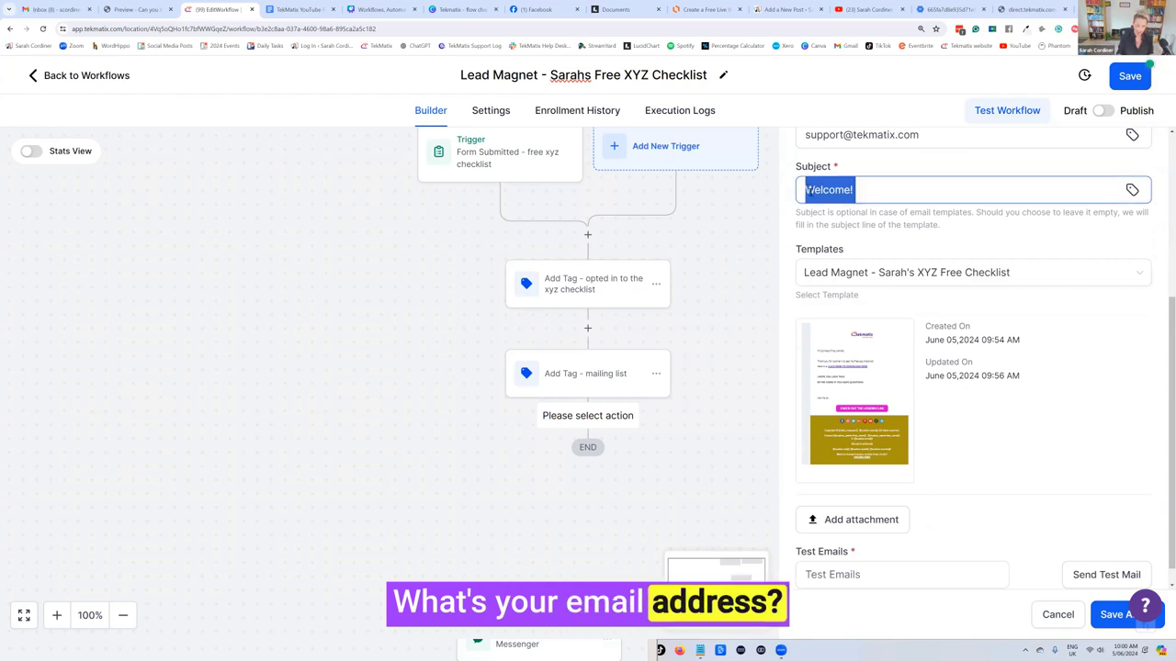
pyautogui.press('BackSpace')
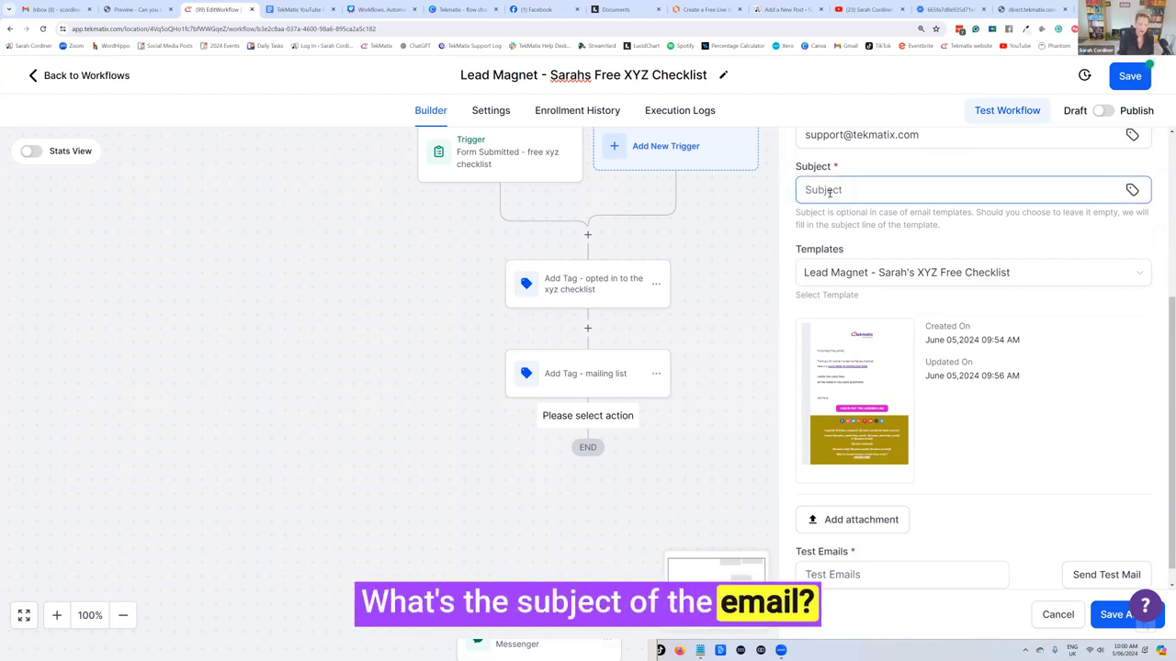
pyautogui.scroll(1, 830, 192)
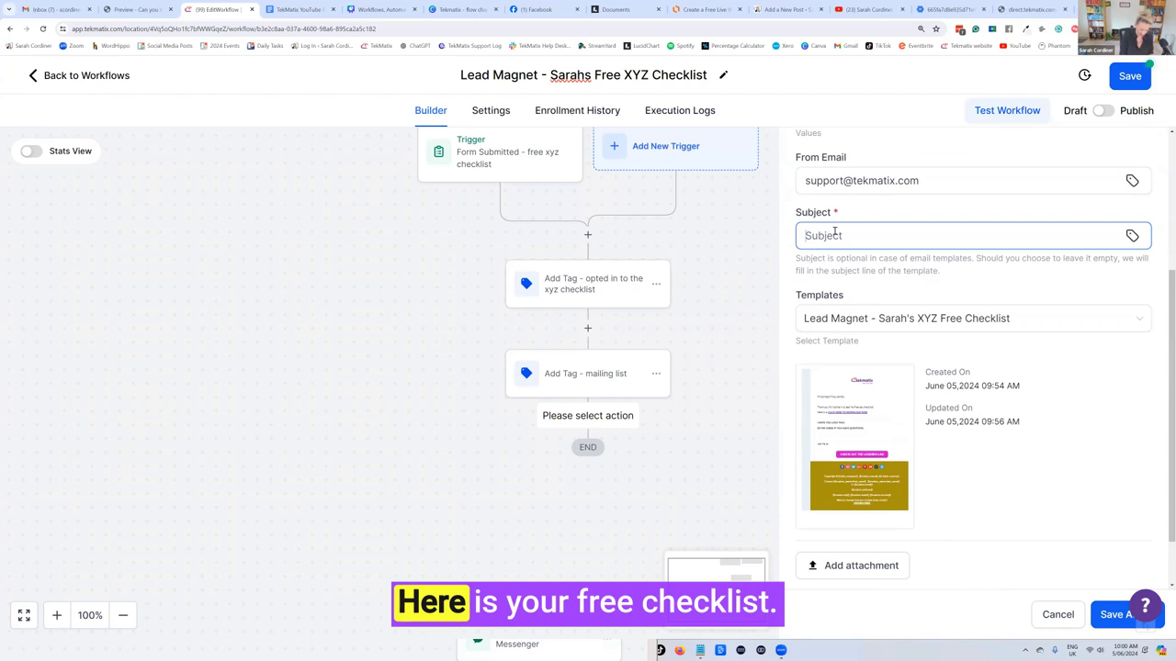
pyautogui.write('Here is your fre')
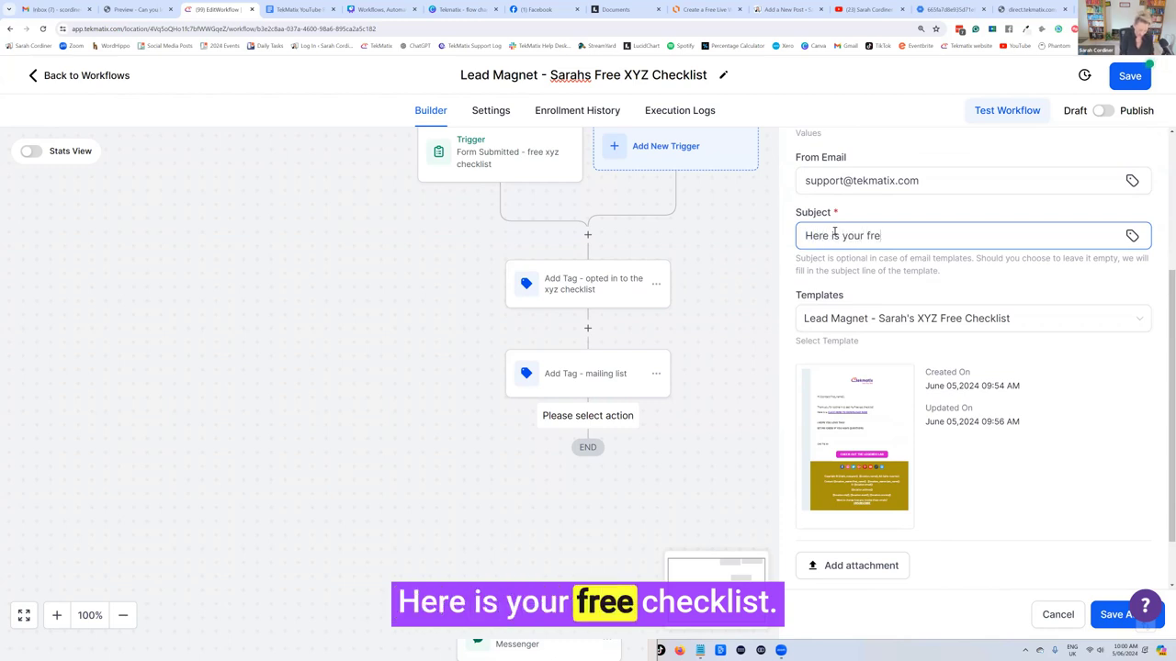
pyautogui.write('e checklist')
pyautogui.scroll(-2, 918, 367)
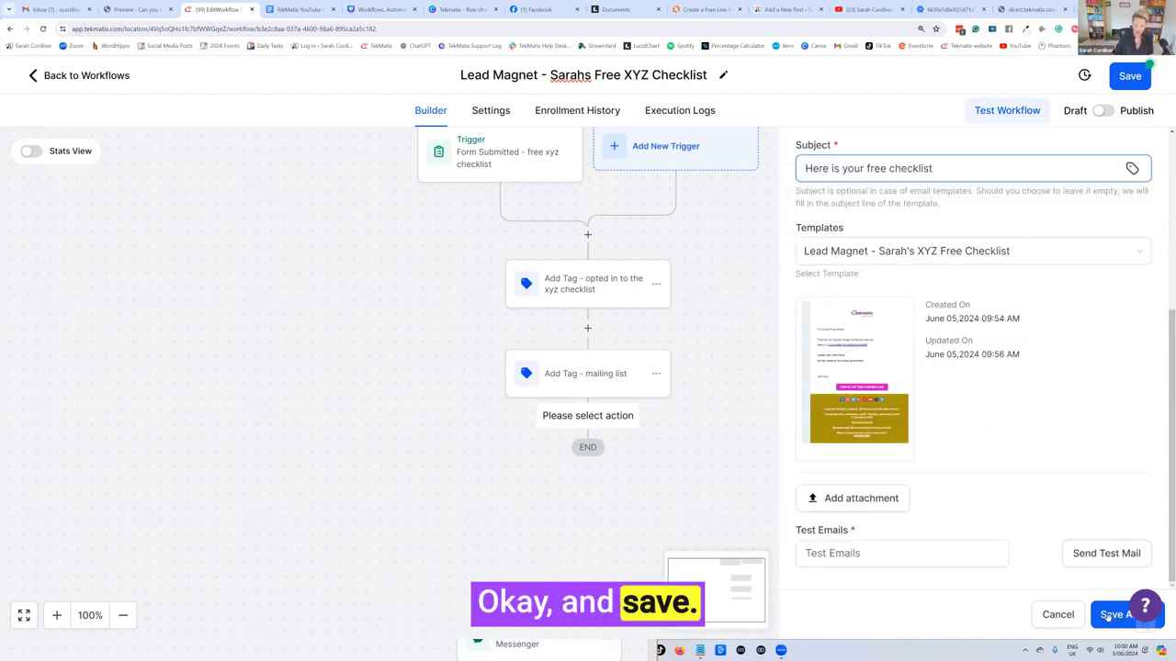
pyautogui.click(1116, 615)
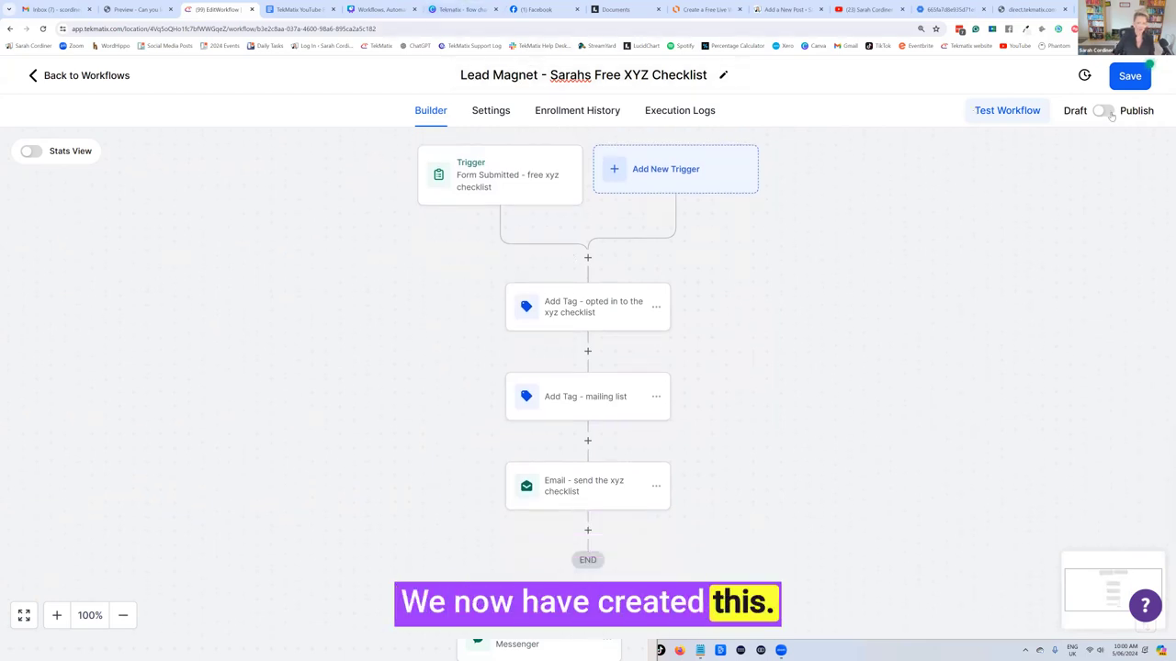
# Step: Switch the workflow to Publish, save it, and return to the FREE XYZ Checklist opt-in form tab
pyautogui.click(1103, 110)
pyautogui.click(1132, 76)
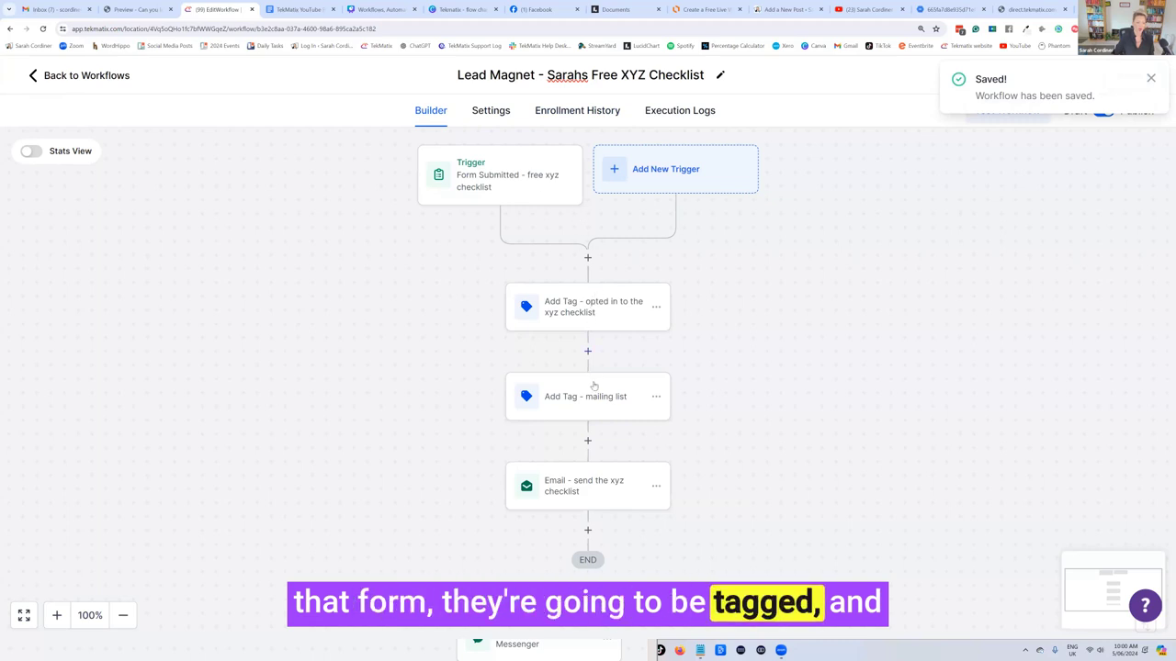
pyautogui.scroll(-1, 594, 390)
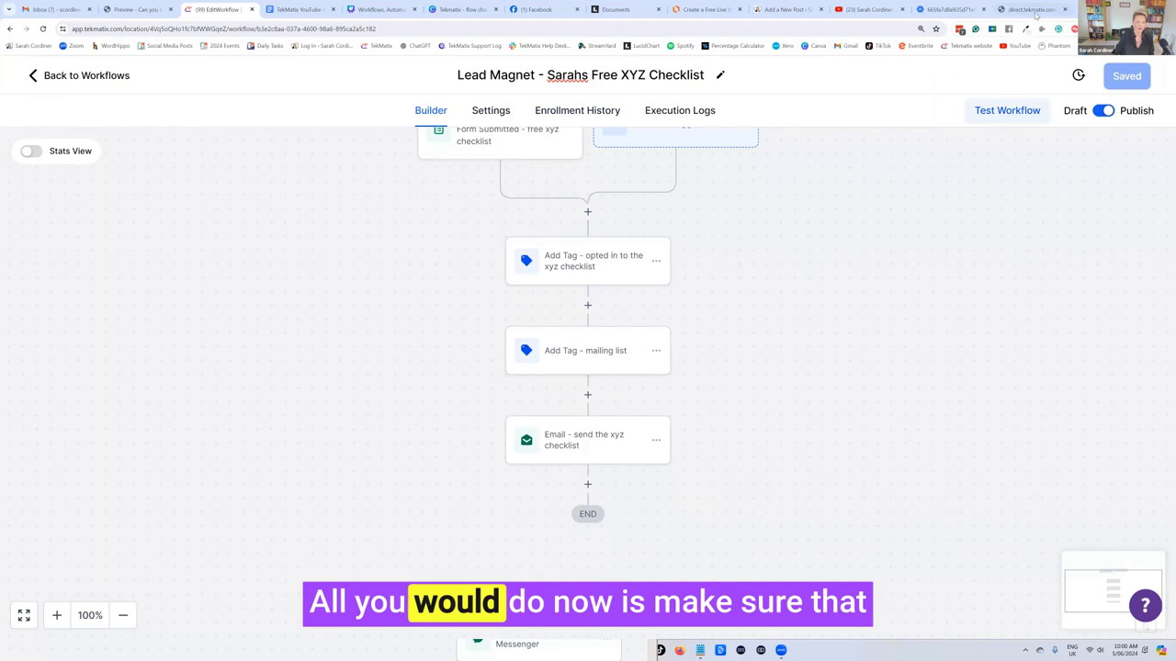
pyautogui.click(1033, 10)
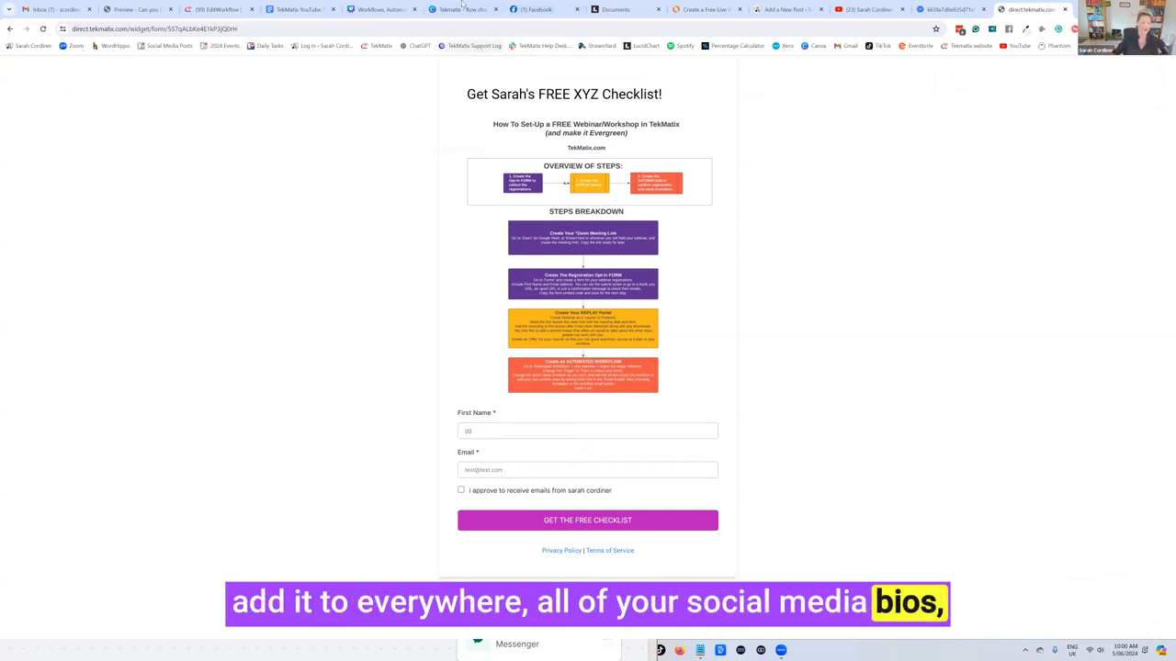
# Step: Switch to the Canva 'Workflows, Automations…' tab showing the Automated Lead Magnet Delivery slide
pyautogui.click(405, 13)
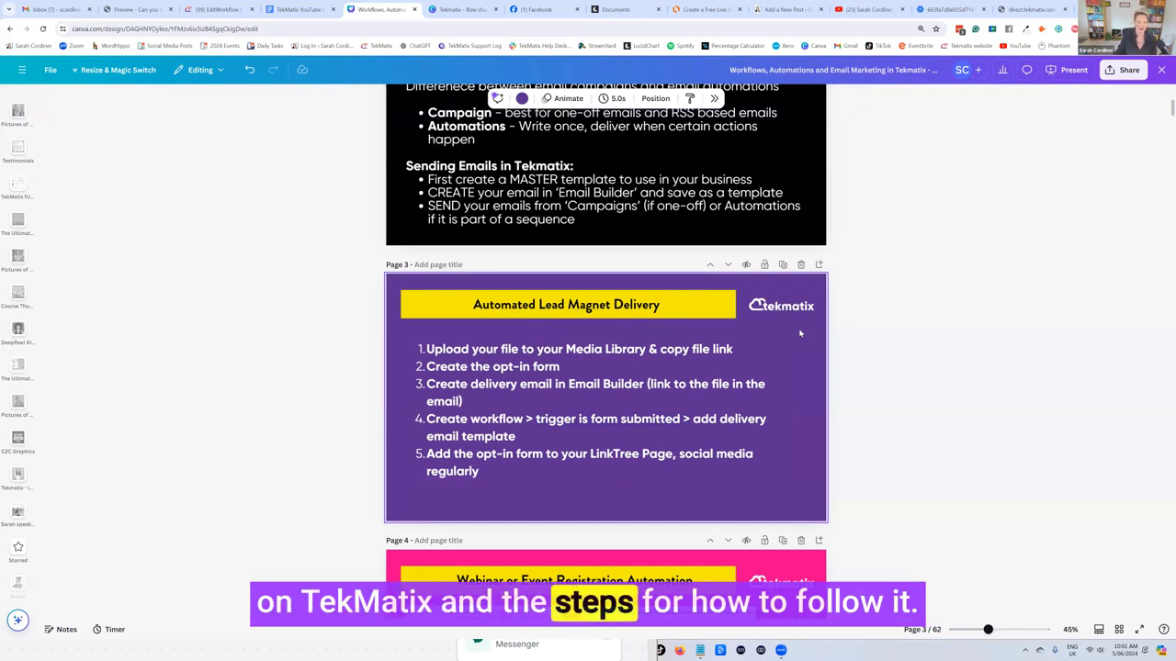
pyautogui.scroll(-1, 799, 332)
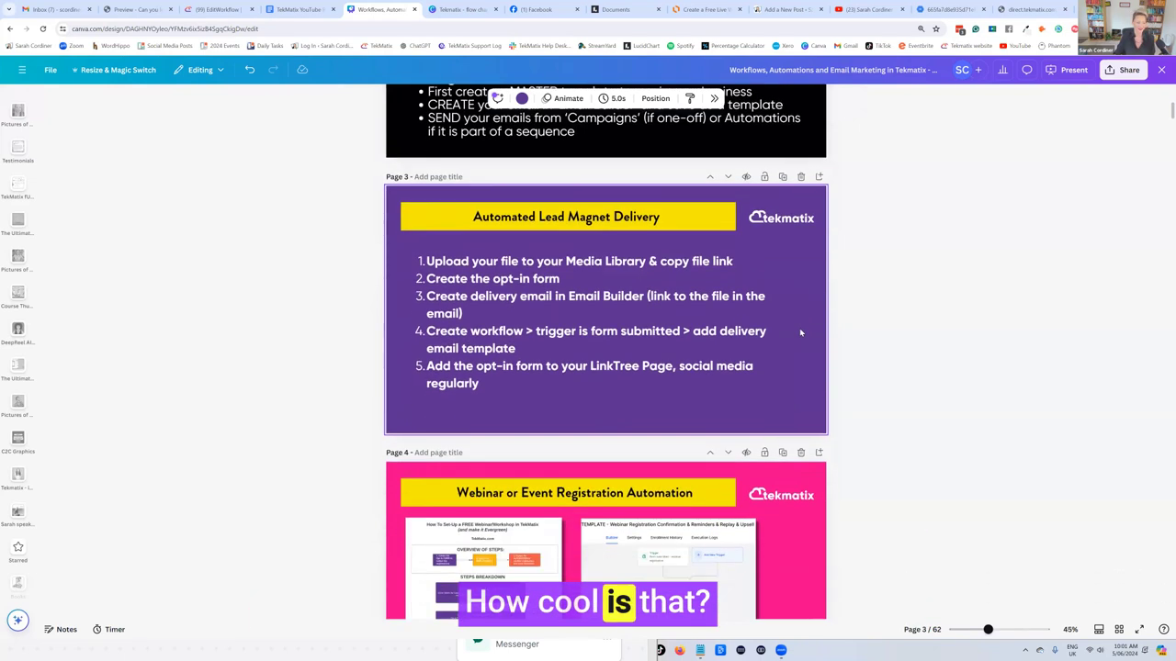